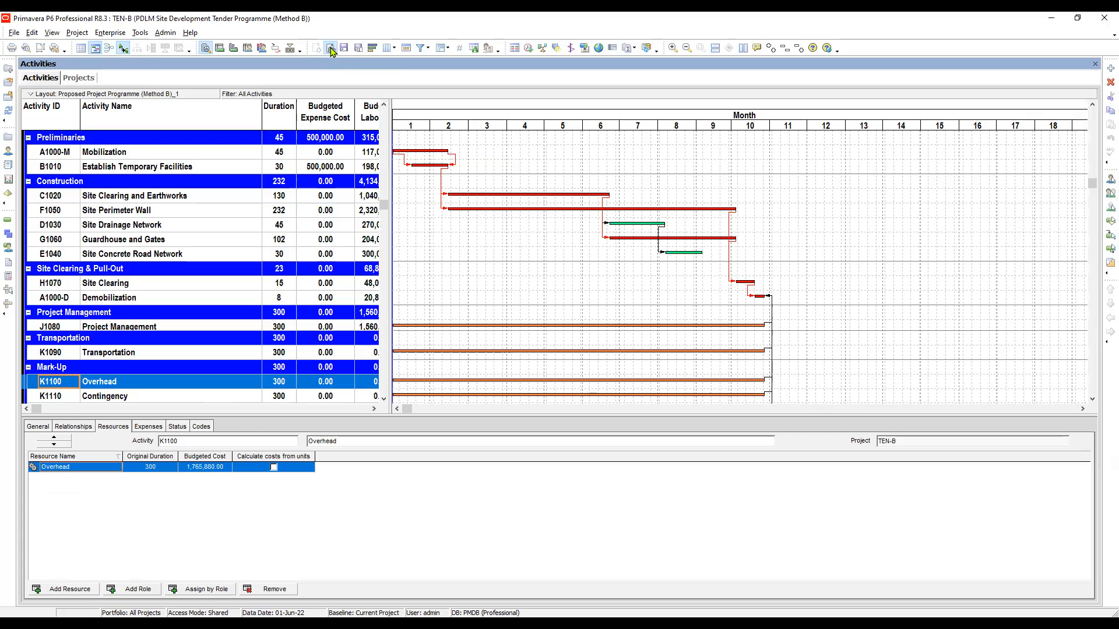
Step: Reapply the "Proposed Project Programme (Method B)_1" layout without saving the current layout changes
key(Tab)
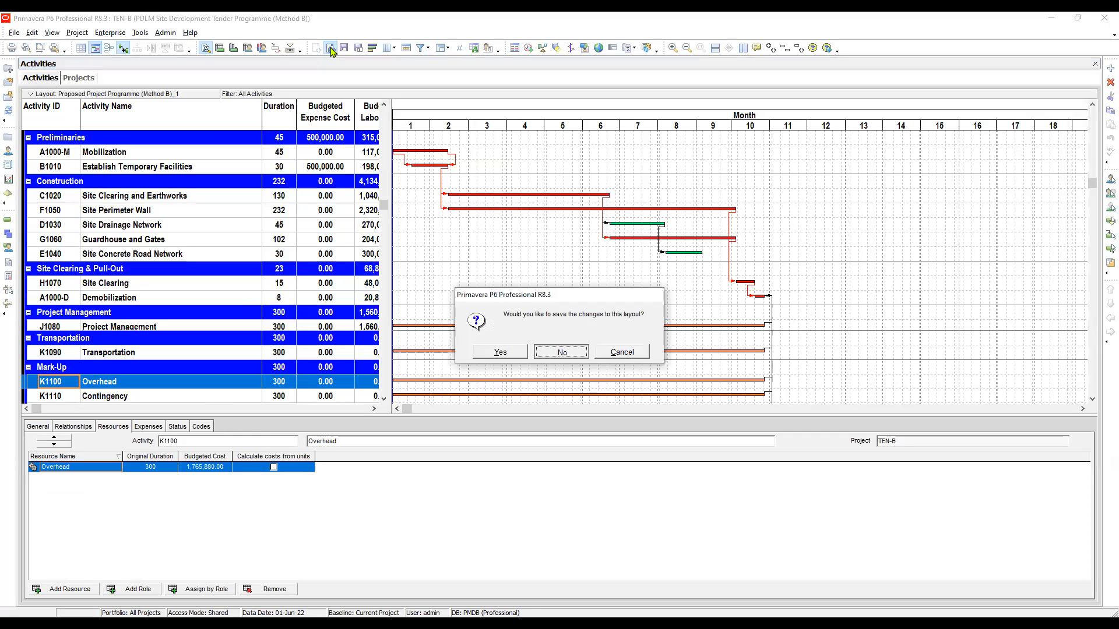
key(Return)
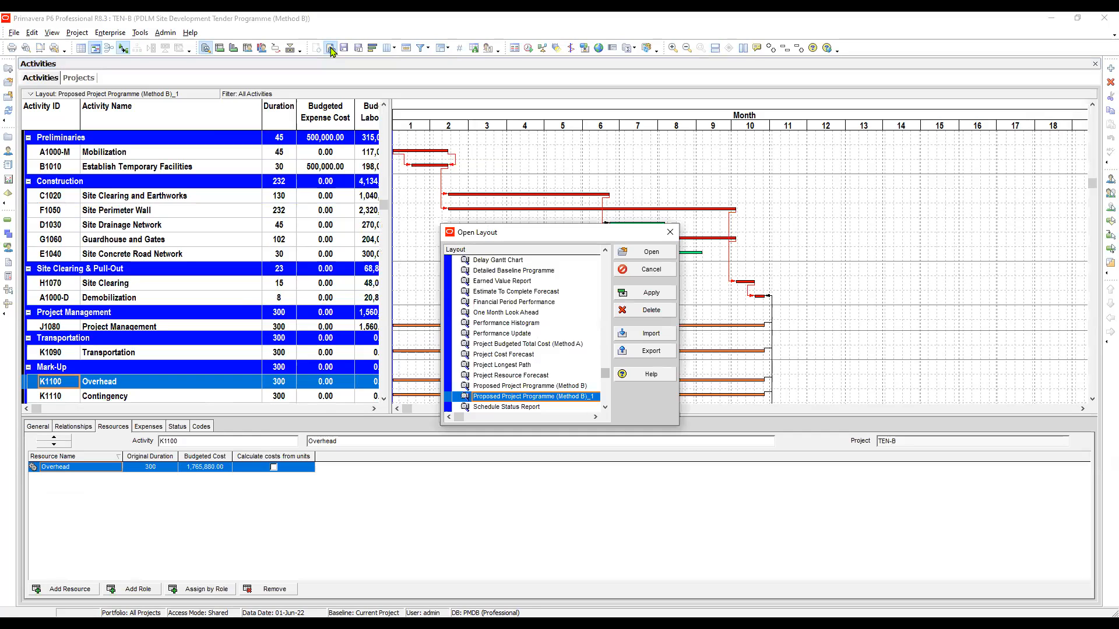
key(alt+a)
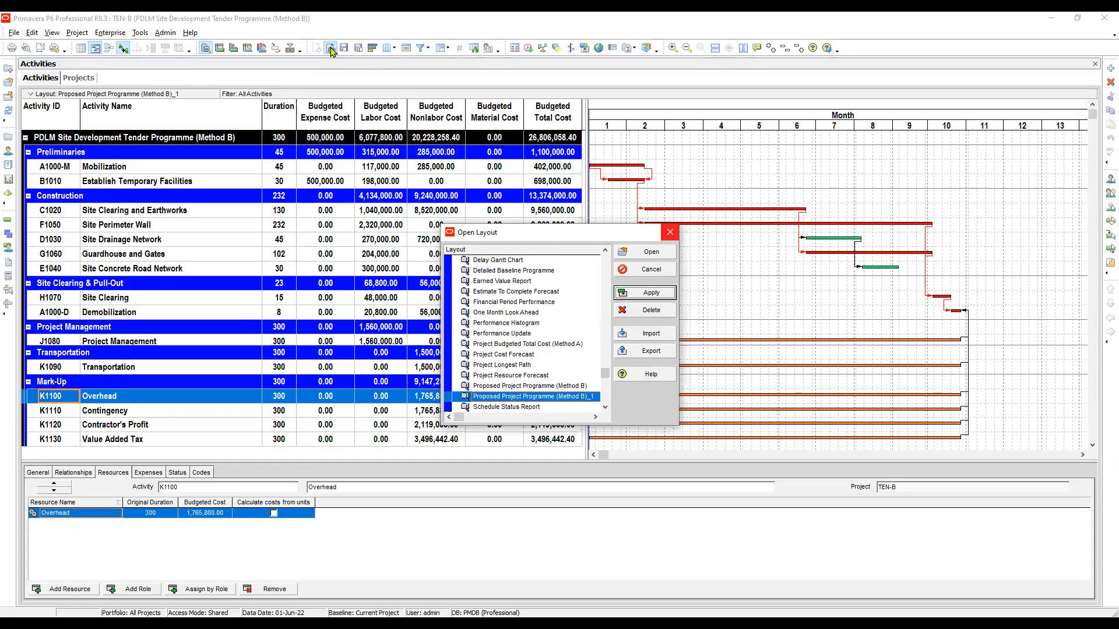
key(Escape)
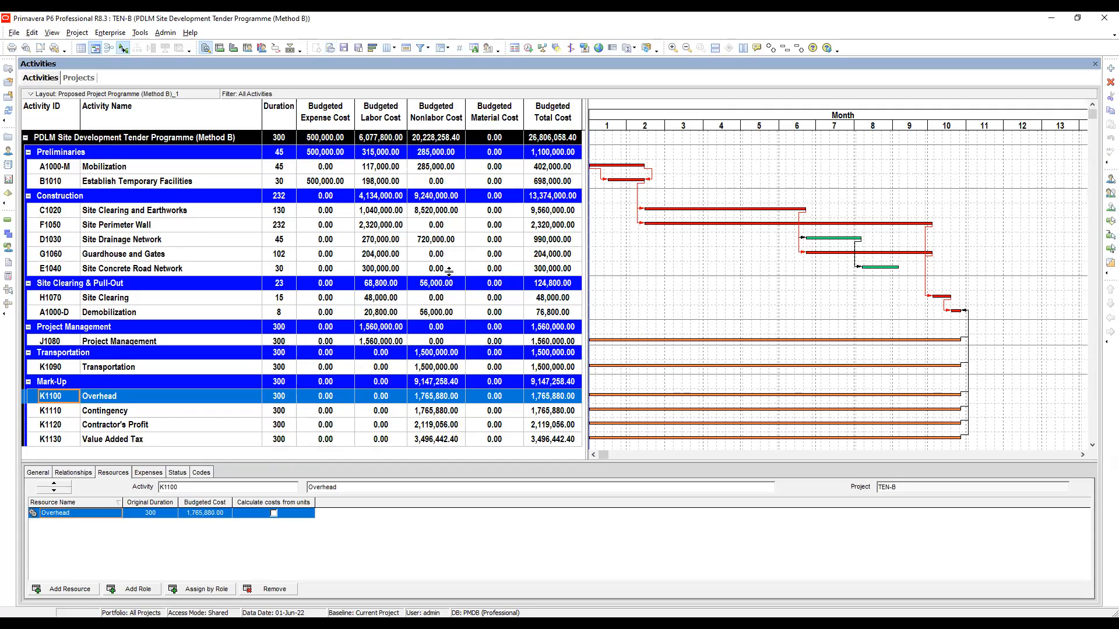
Step: Examine the budgeted nonlabor, material and labor costs of the Mobilization activity
click(449, 167)
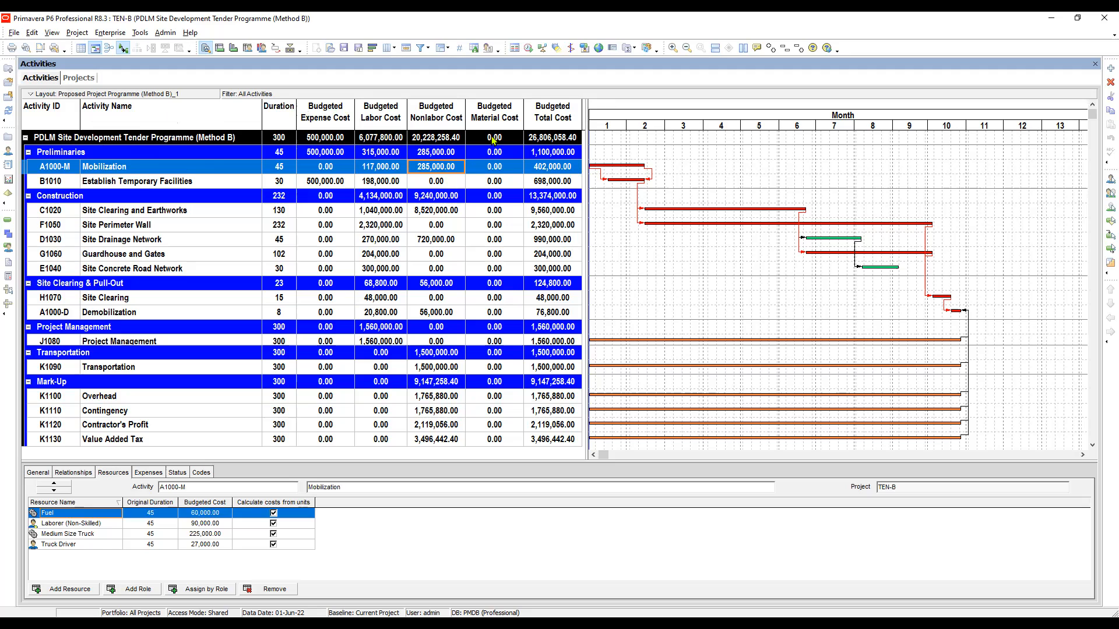
click(494, 168)
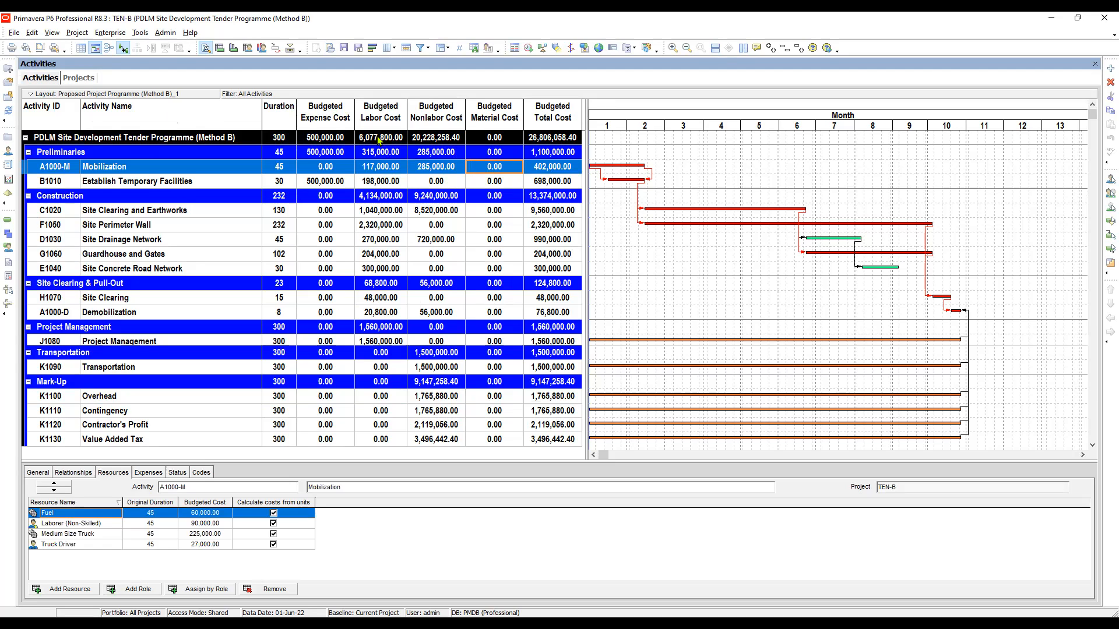
click(377, 169)
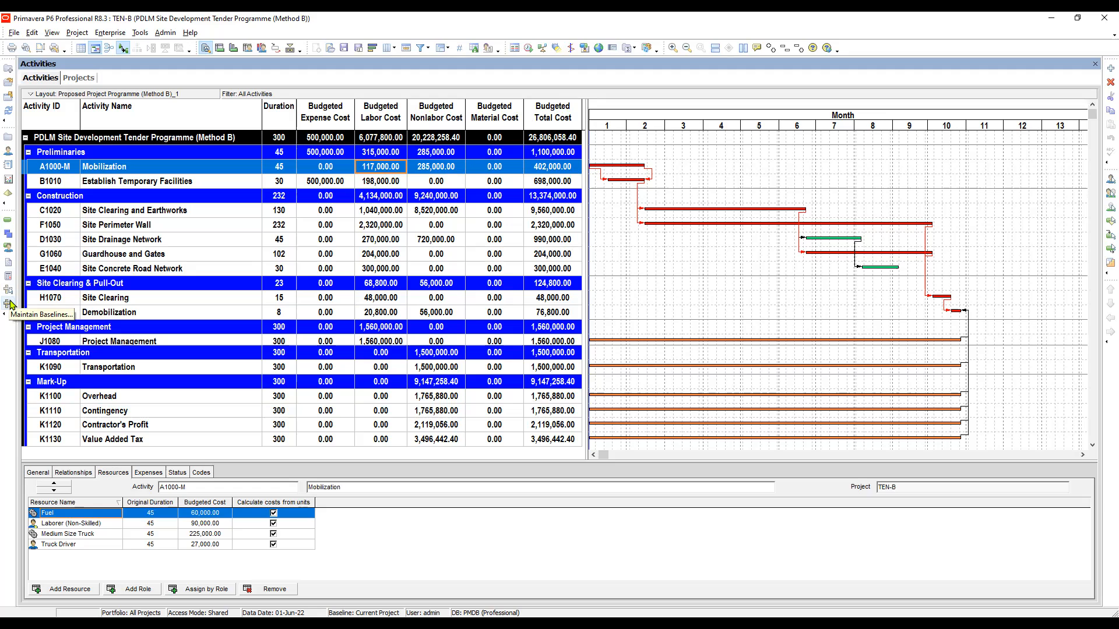
click(139, 32)
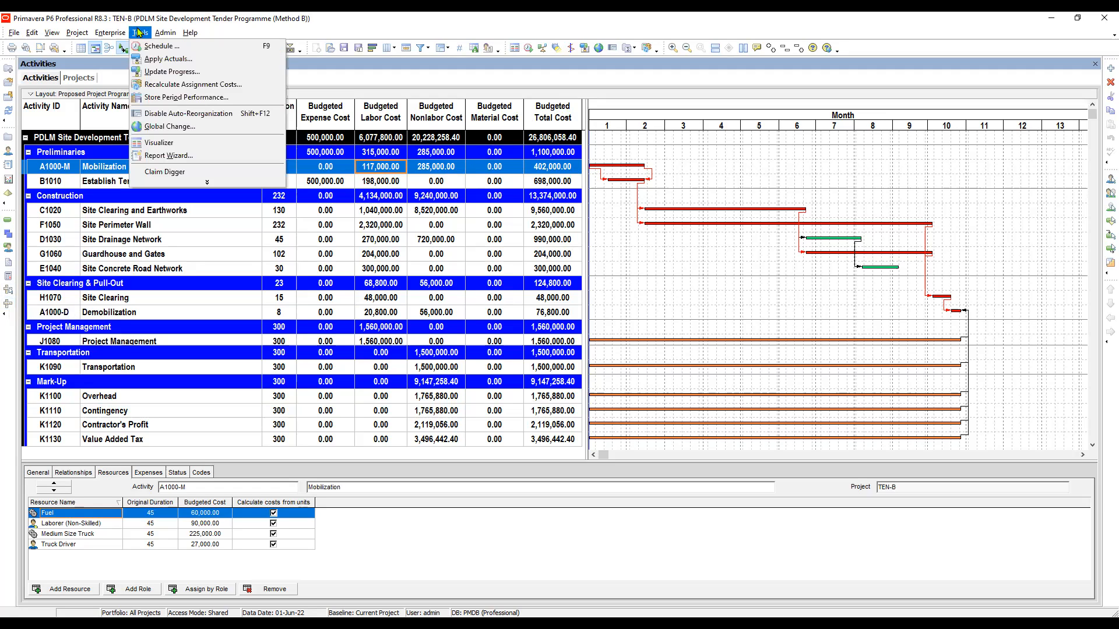
click(208, 184)
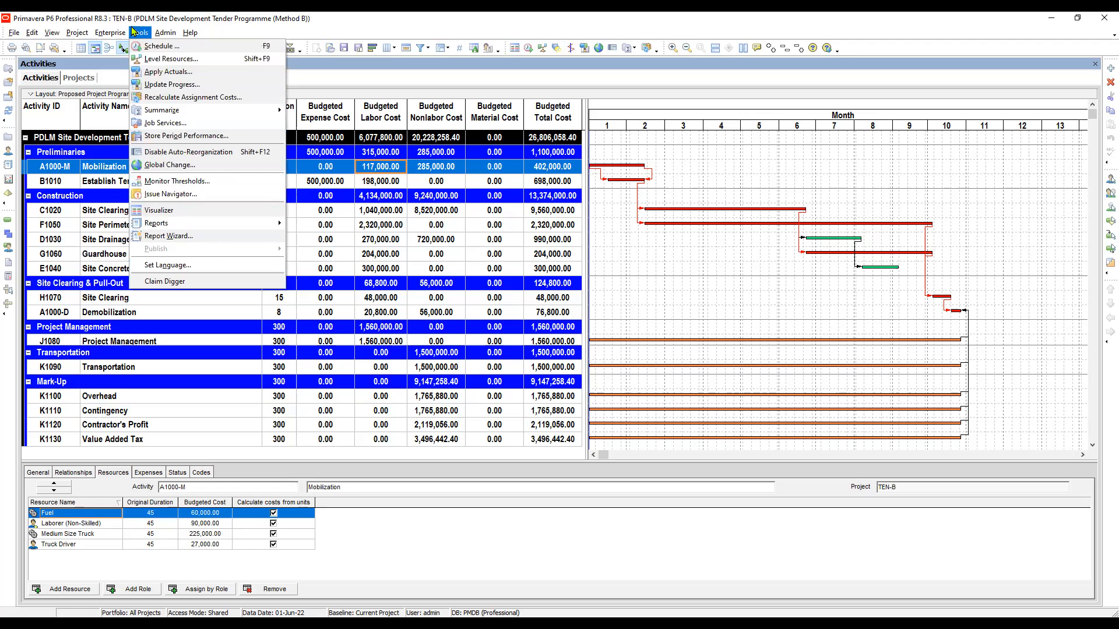
mouse_move(111, 36)
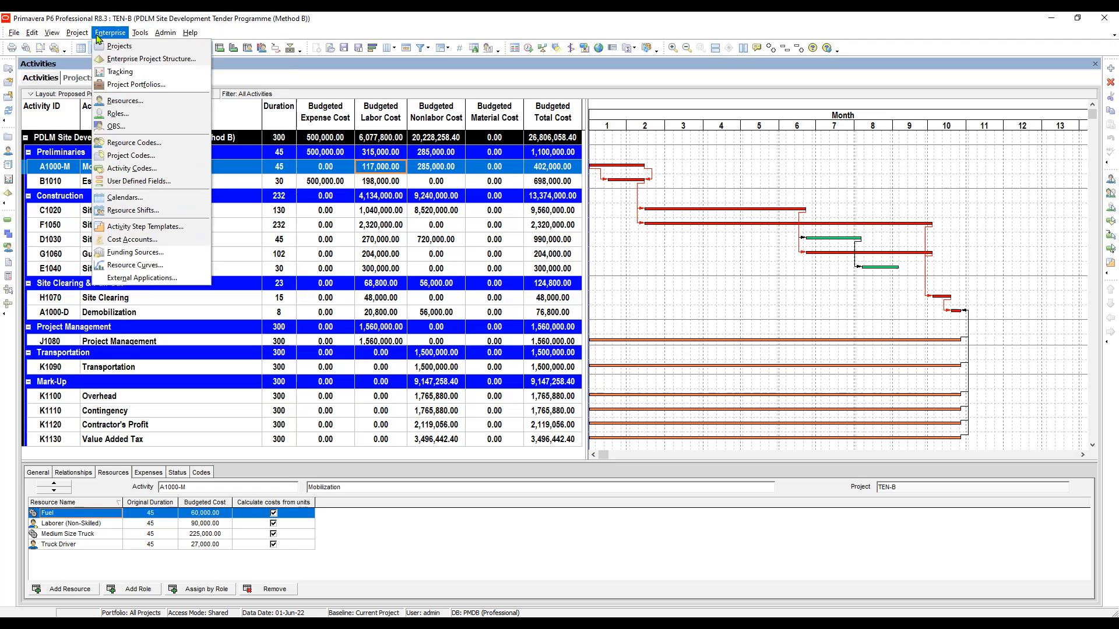
mouse_move(58, 34)
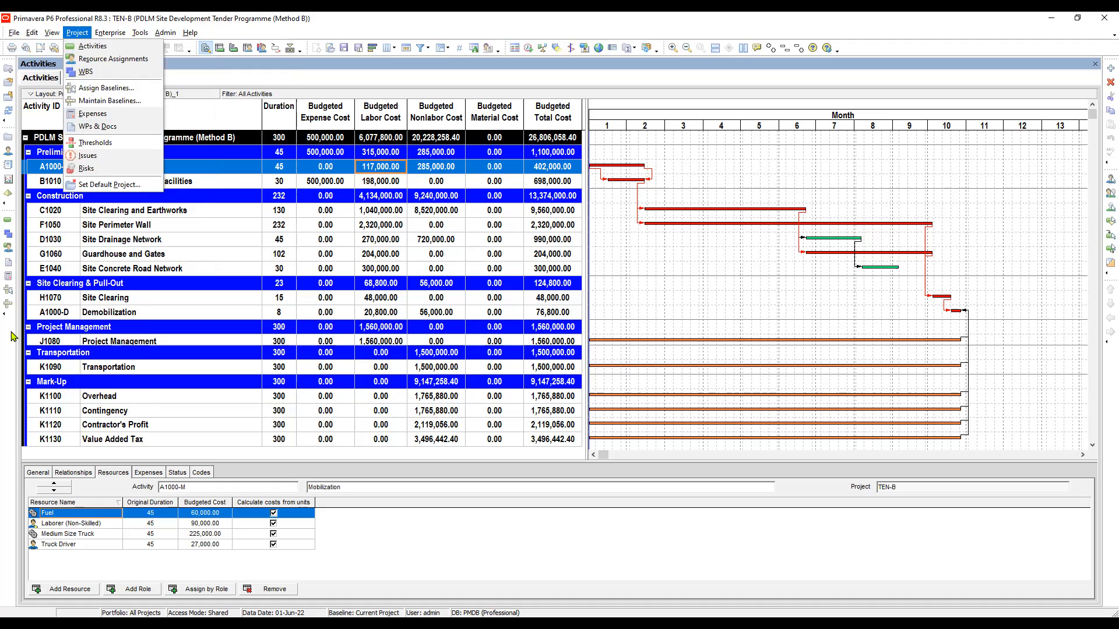
click(10, 335)
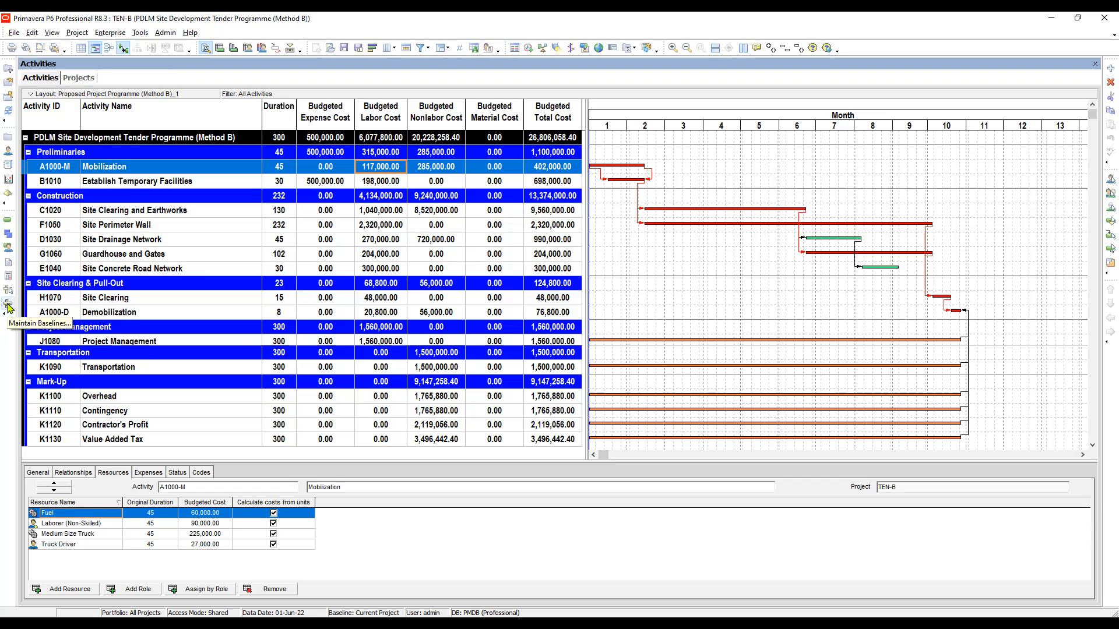
Step: Open baseline maintenance for the project and start adding a baseline by converting another project
click(75, 32)
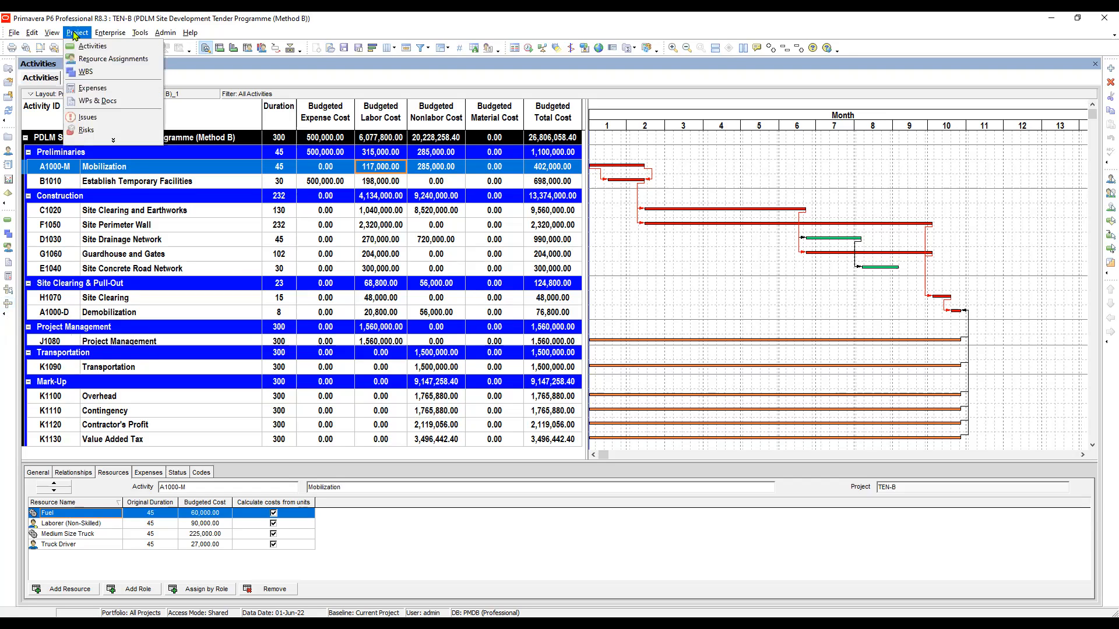
click(111, 139)
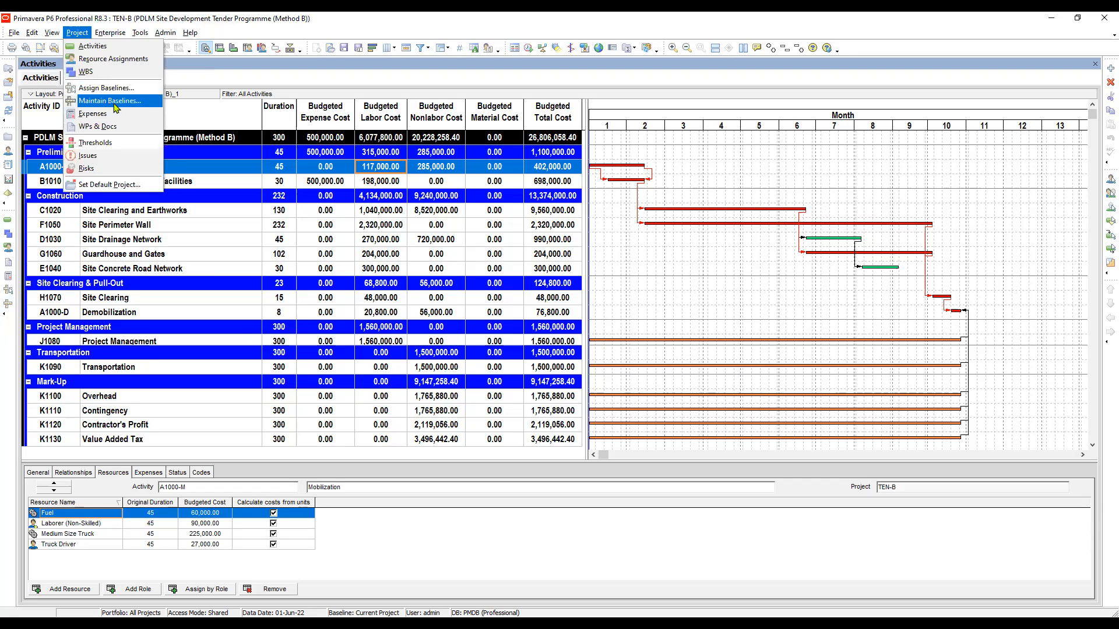
click(115, 101)
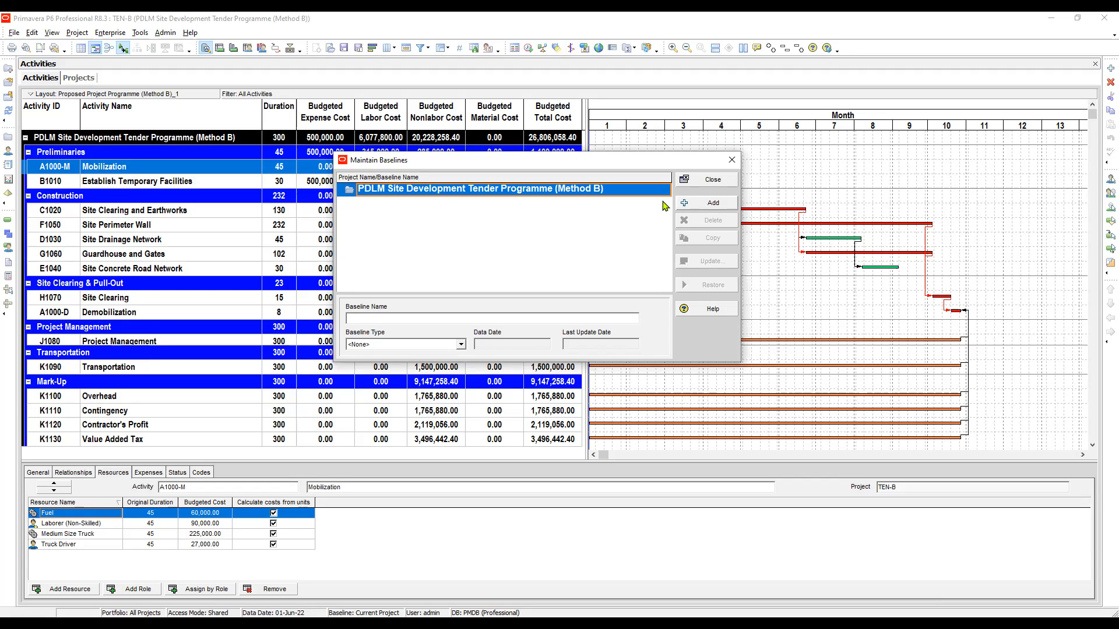
click(699, 207)
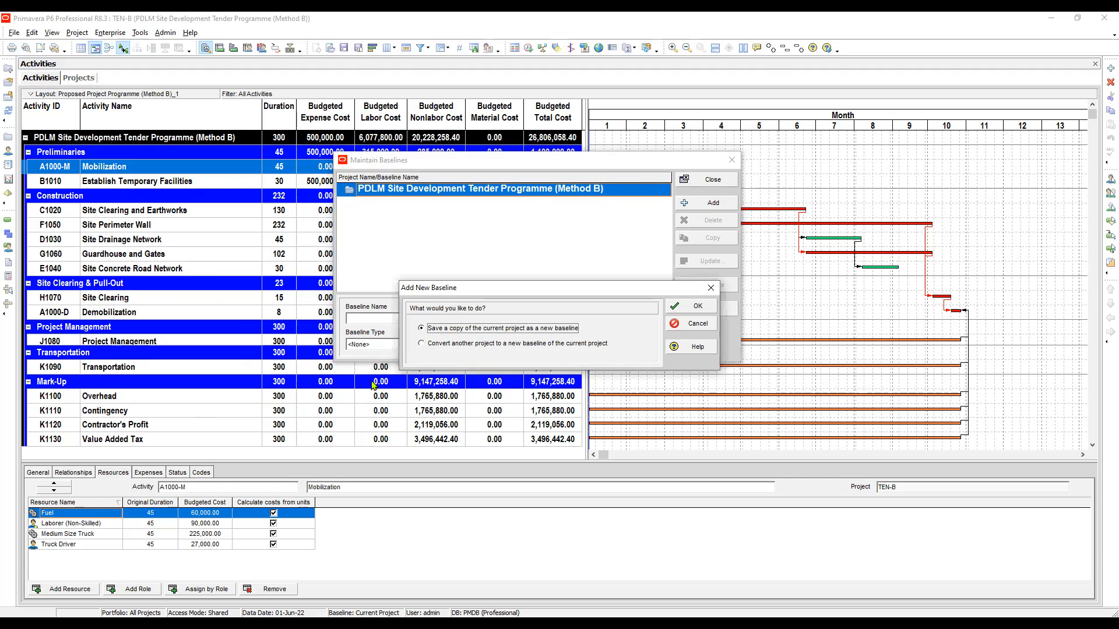
click(421, 344)
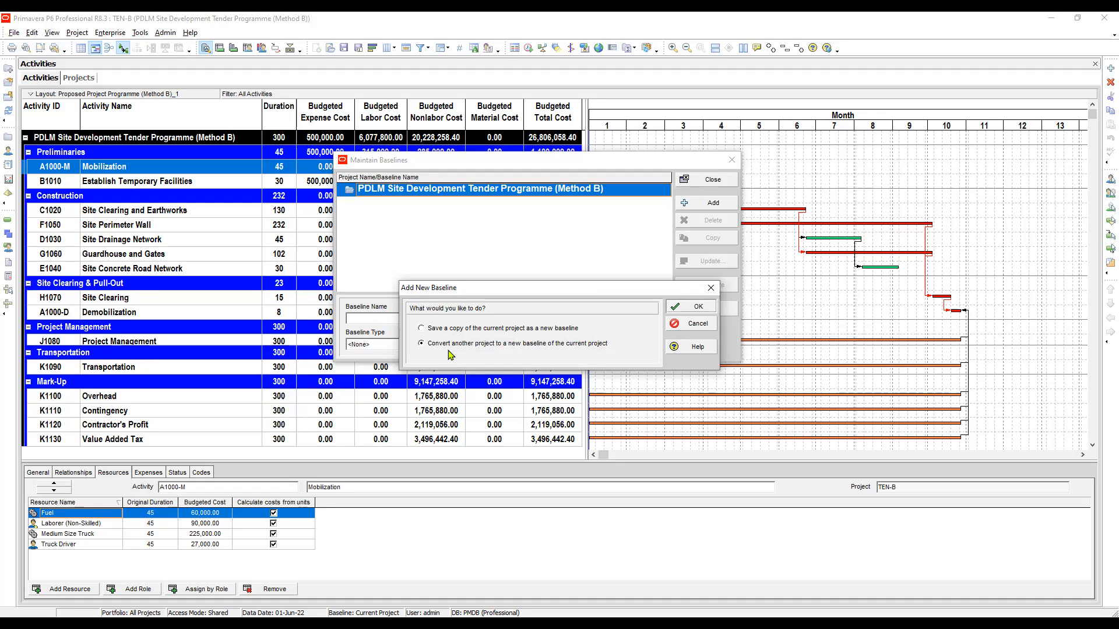
key(Return)
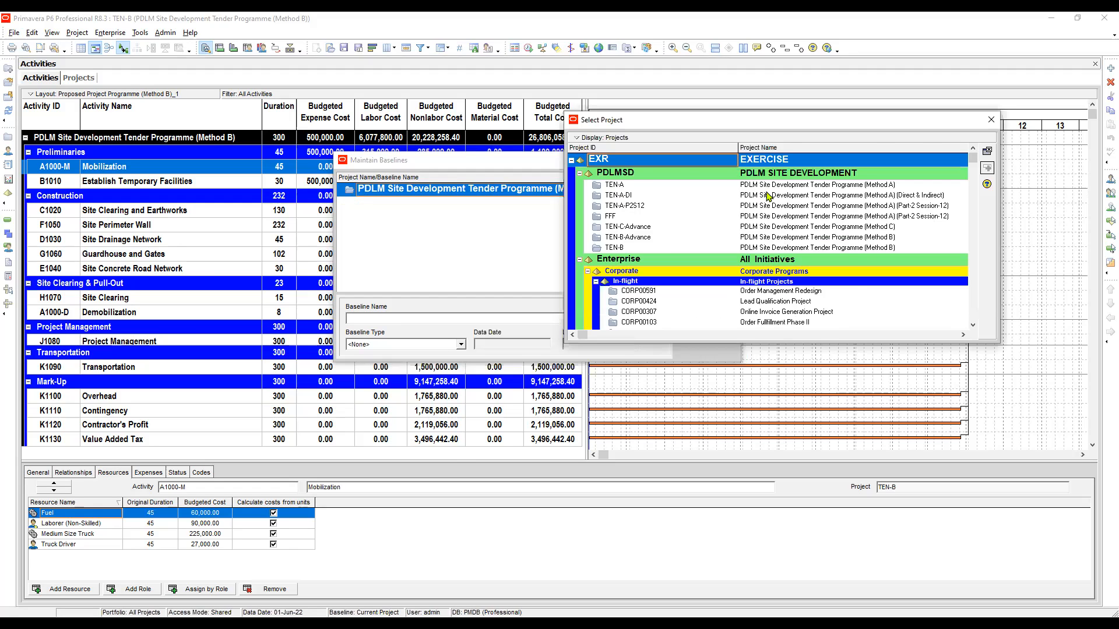
Step: Choose project TEN-A, PDLM Site Development Tender Programme (Method A), as the one to convert into the new baseline
click(767, 197)
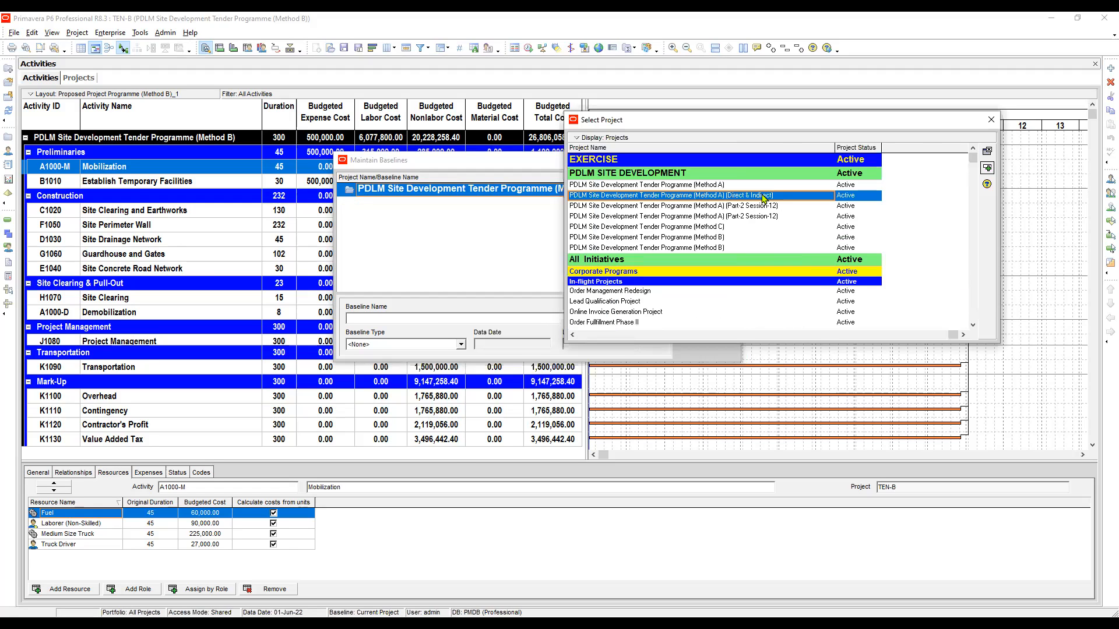
scroll(733, 207, left, 3)
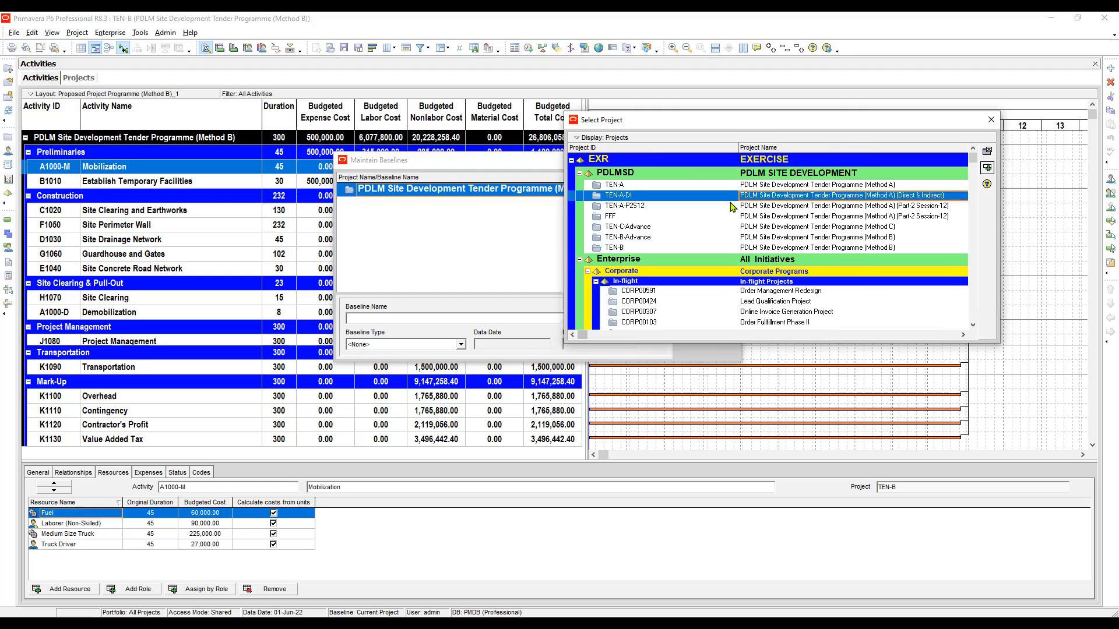
click(638, 185)
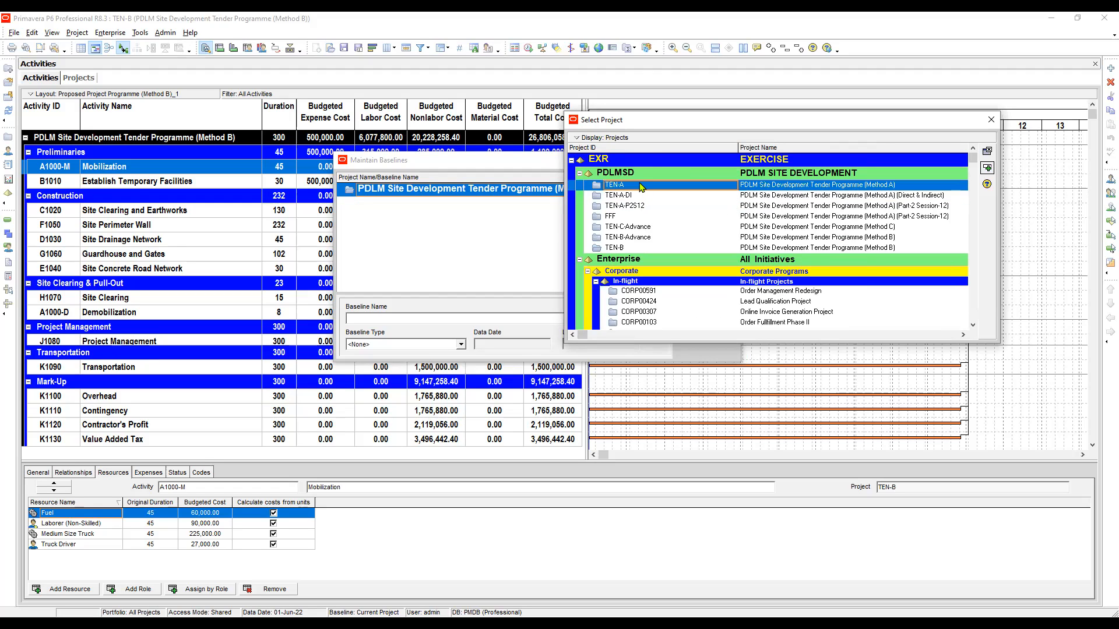
click(643, 206)
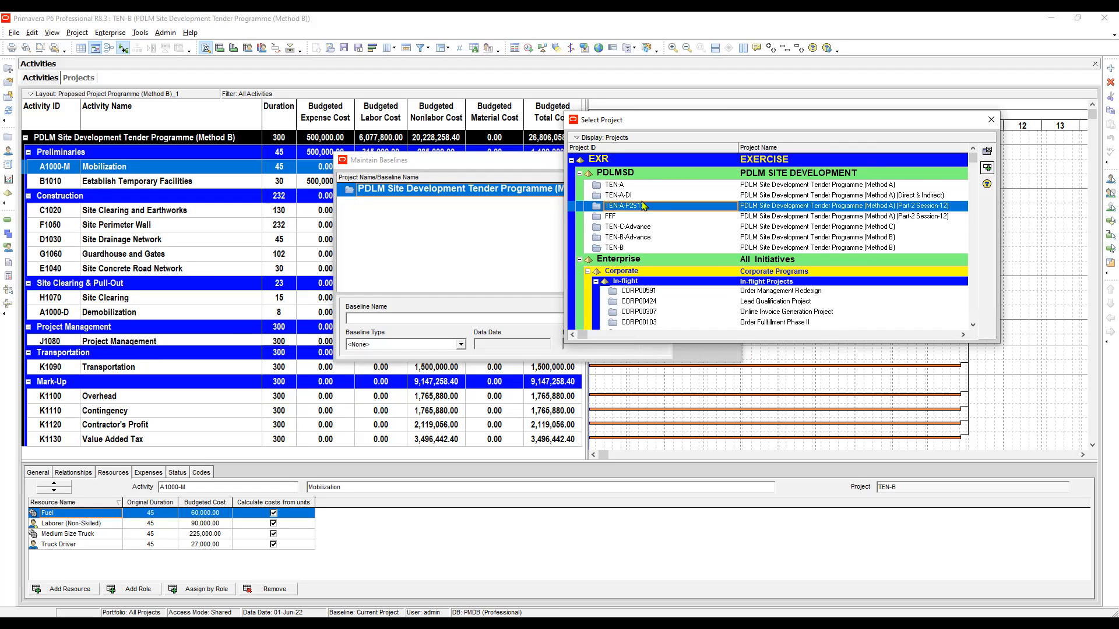
click(637, 185)
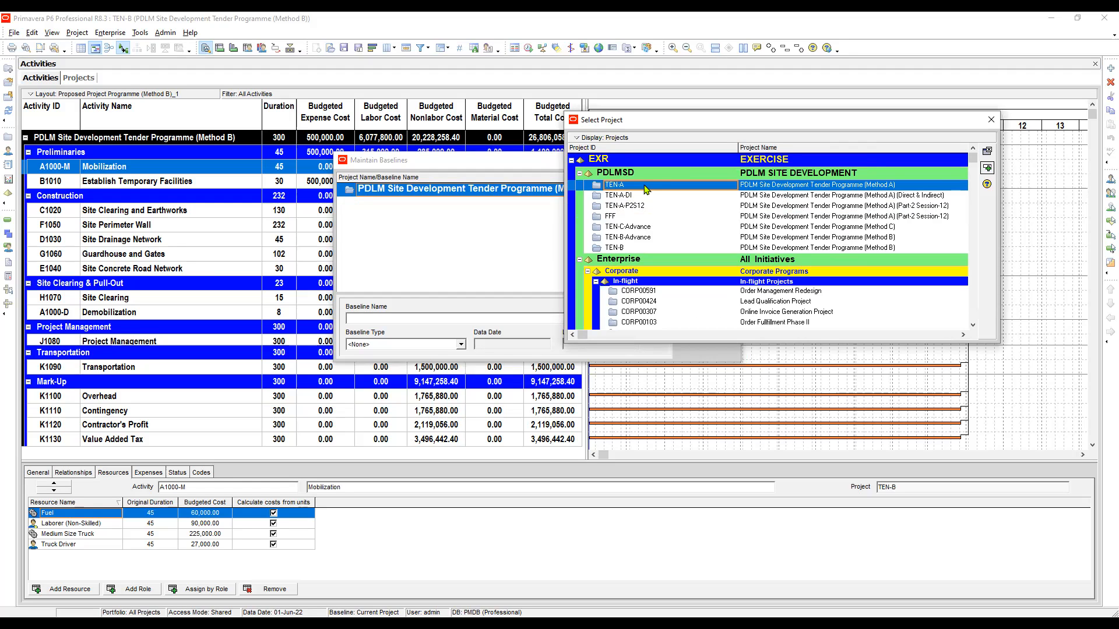
double_click(646, 186)
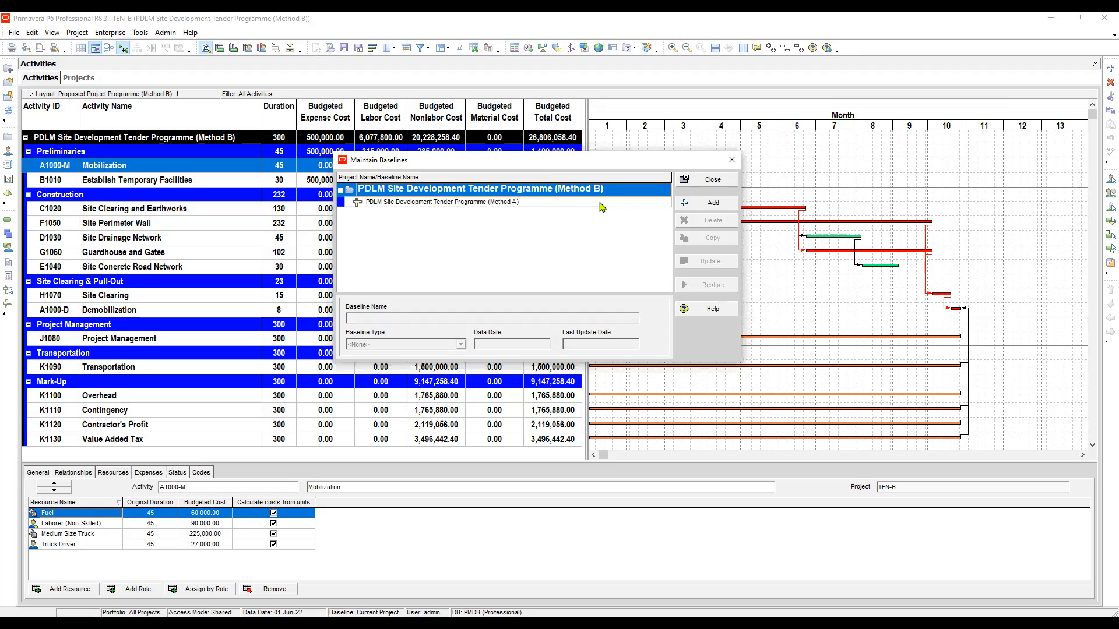
Step: Review the Method A baseline's details and the options for adding another baseline, and close baseline maintenance
click(602, 202)
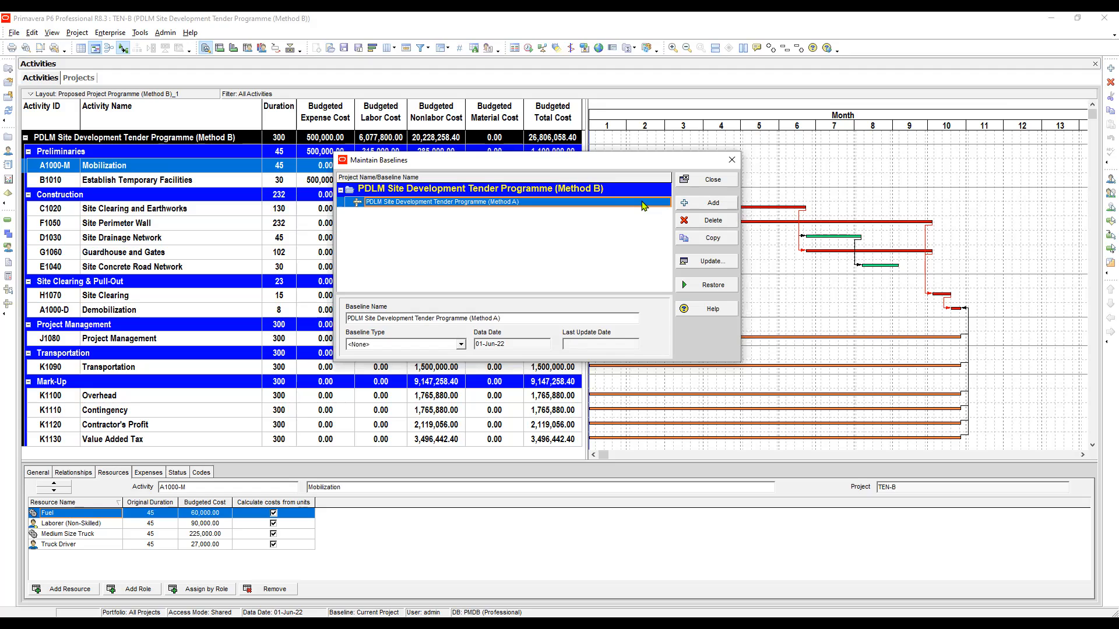
click(698, 203)
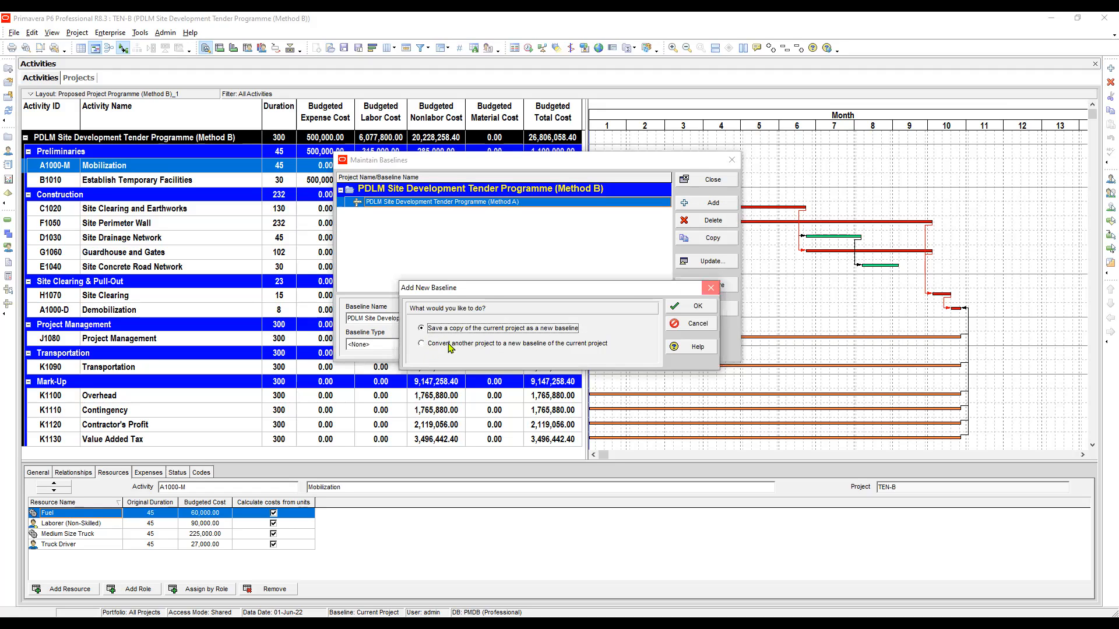
key(Escape)
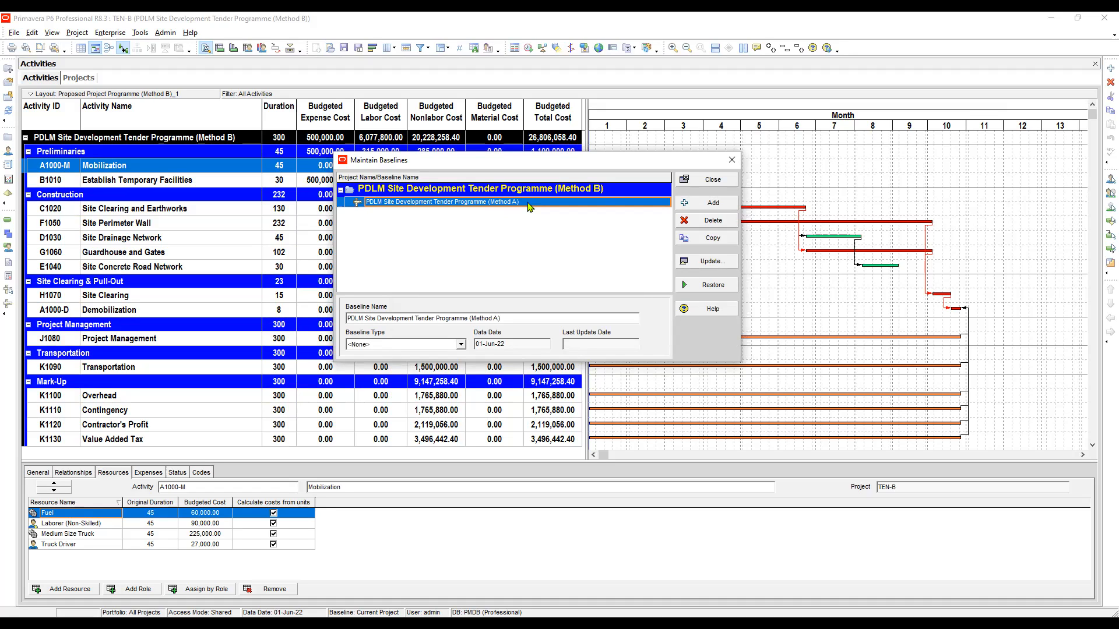
click(713, 182)
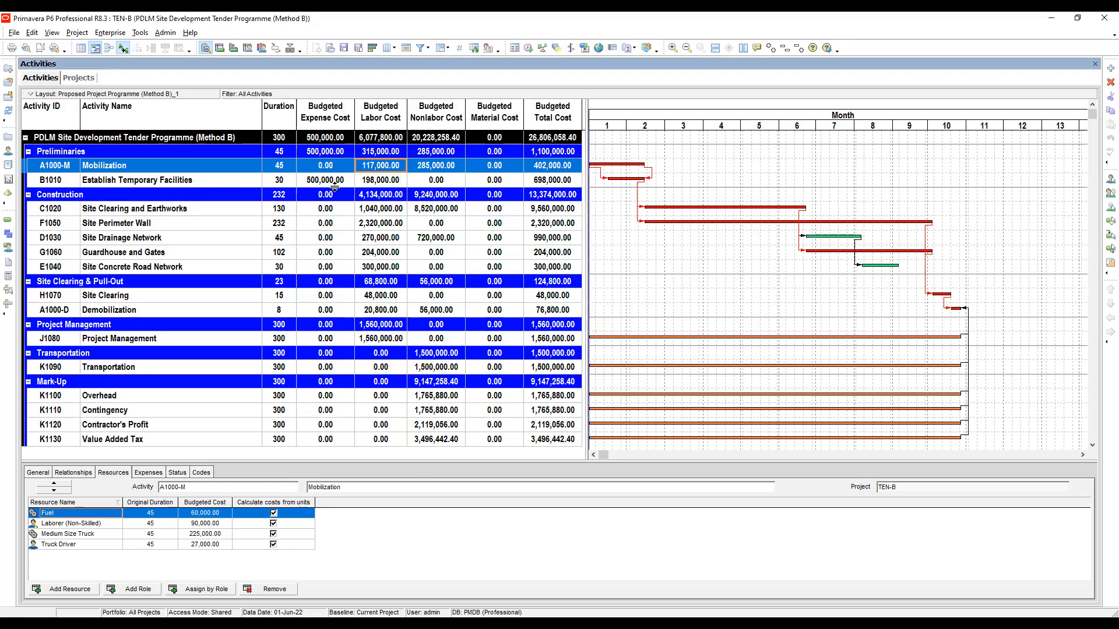
Step: Assign PDLM Site Development Tender Programme (Method A) as project TEN-B's project baseline, keeping the current project as the primary user baseline
click(340, 181)
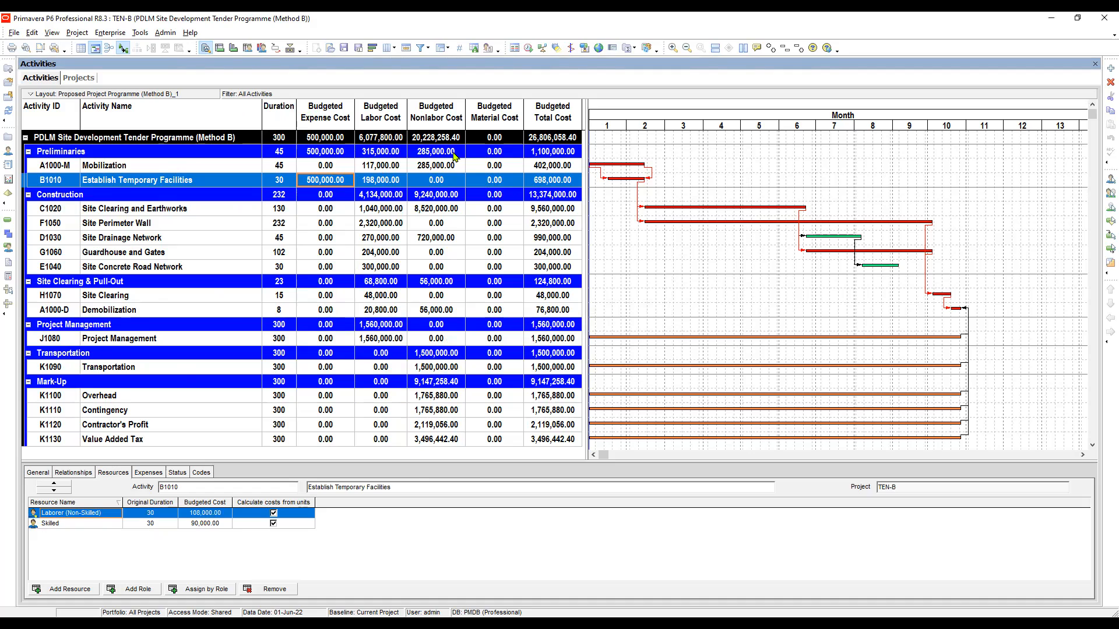
click(9, 293)
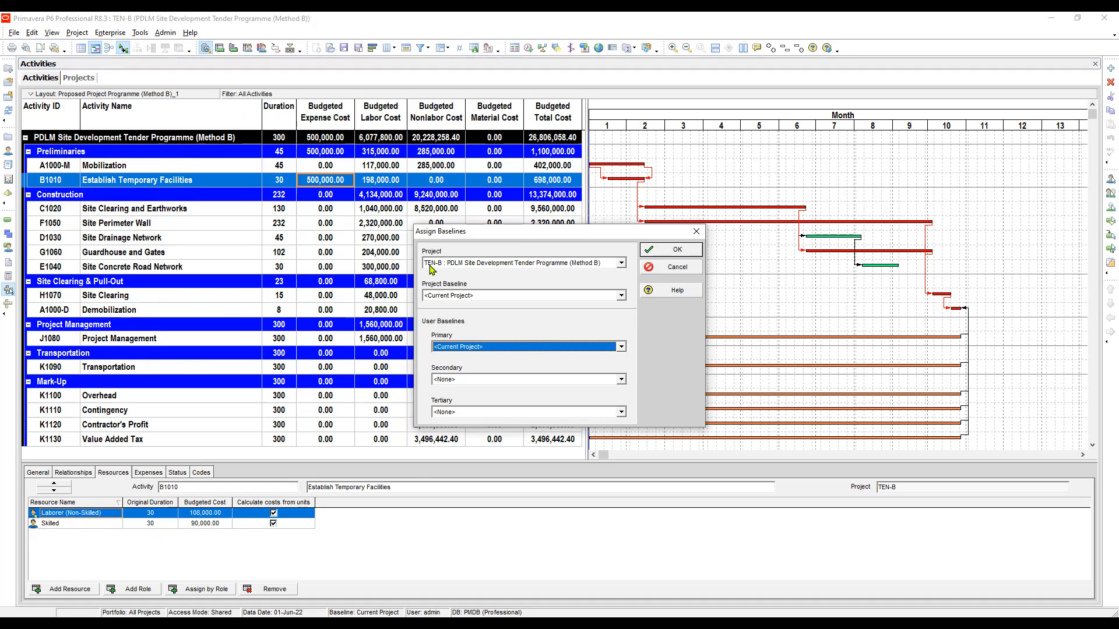
click(447, 295)
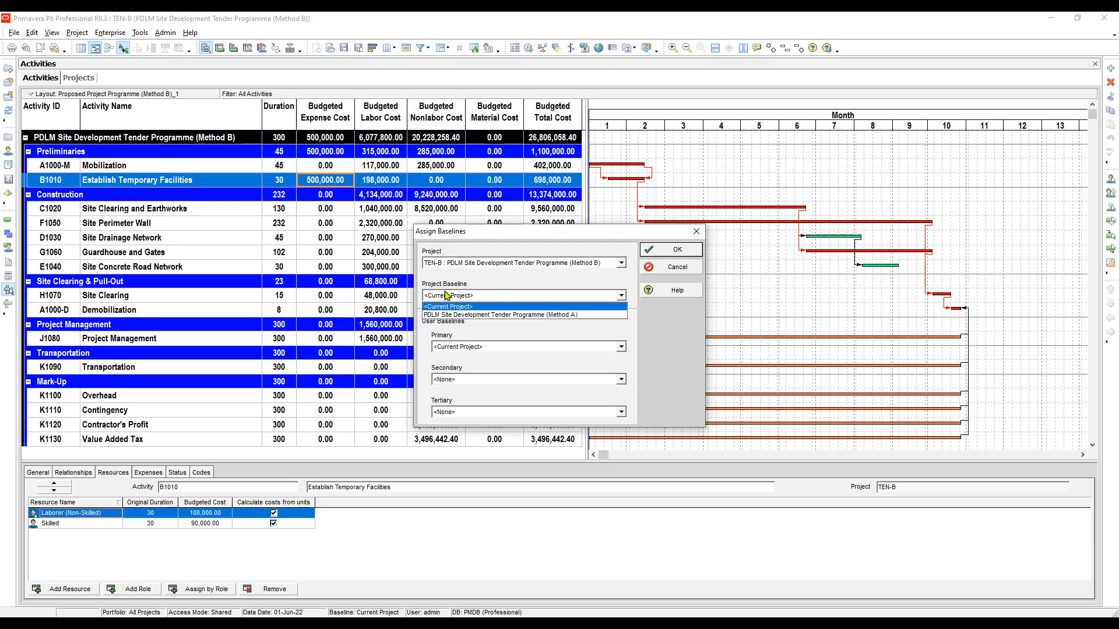
key(Down)
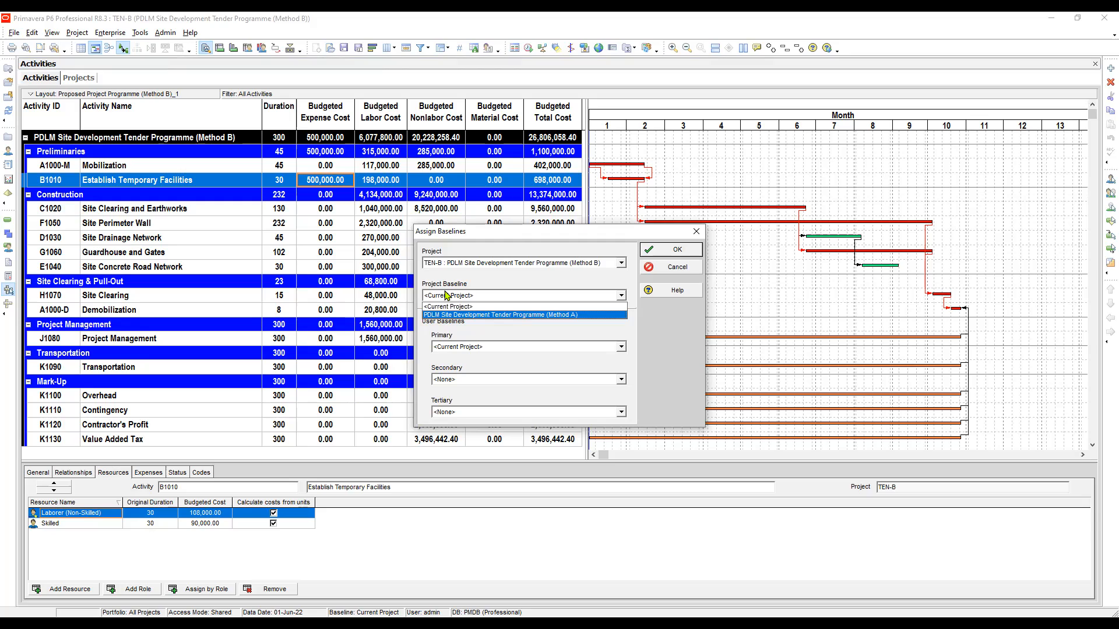
key(Return)
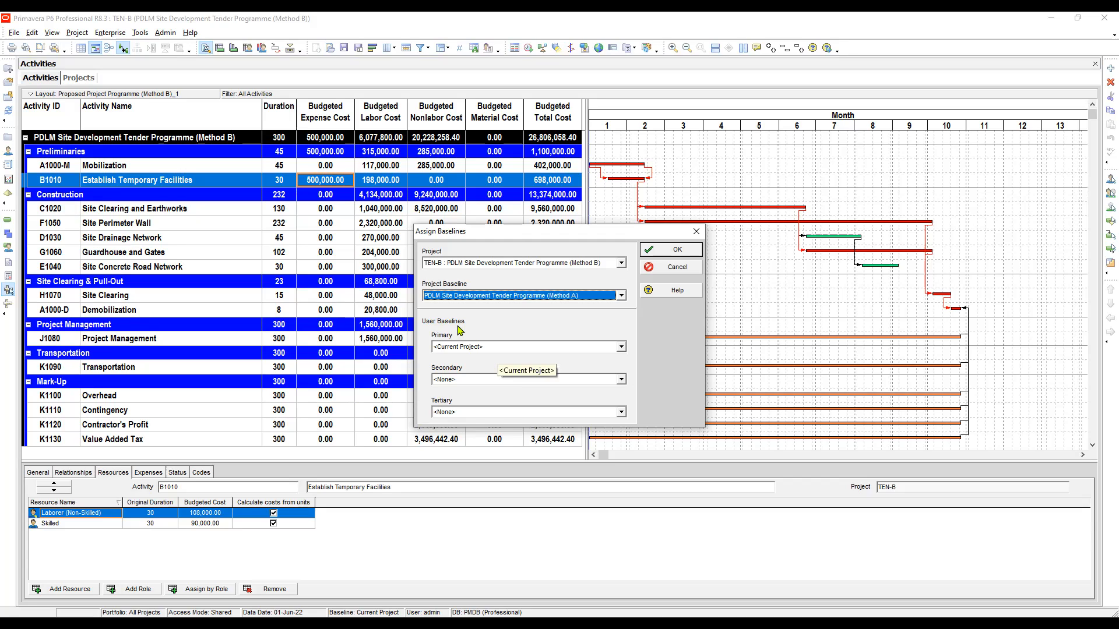
click(497, 347)
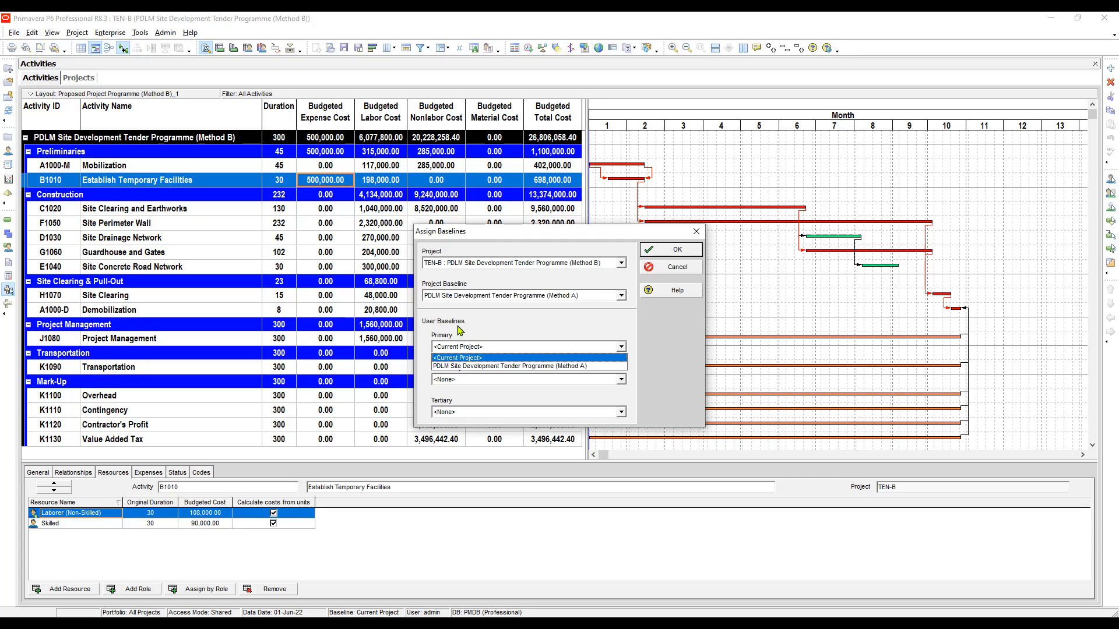
click(458, 326)
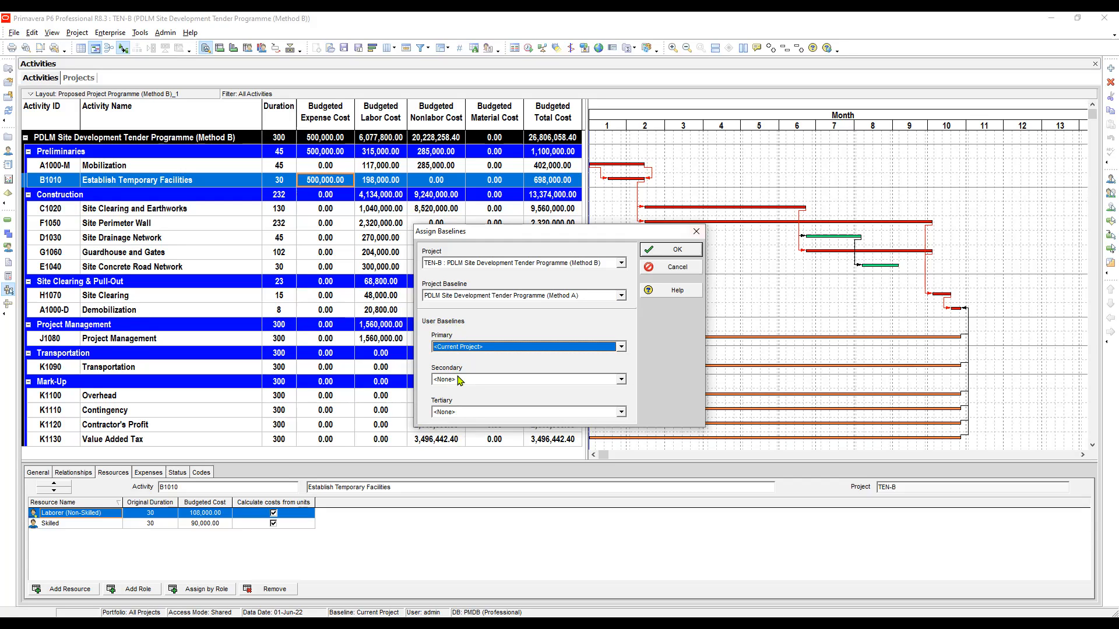
key(Return)
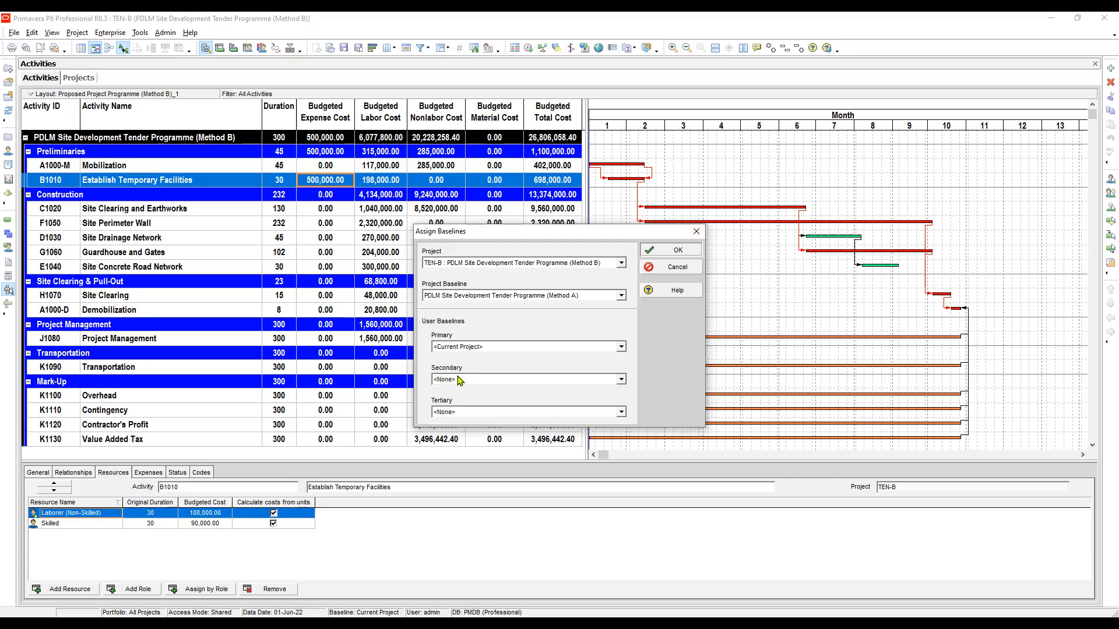
Step: Open the activity table's column customization and review the selected columns from Activity ID to Budgeted Expense Cost
click(496, 167)
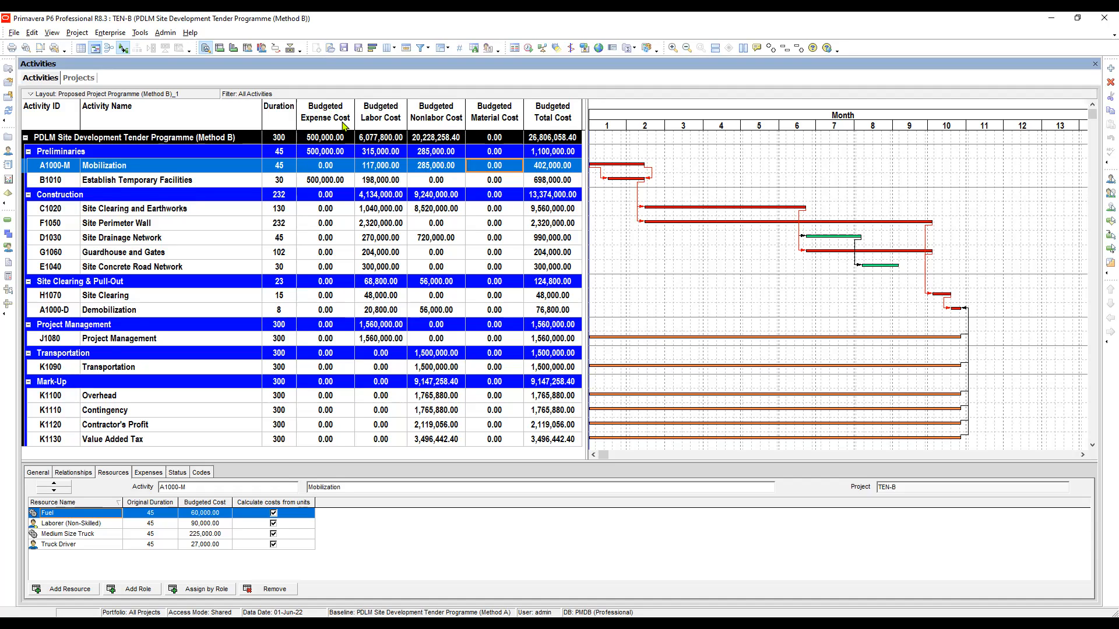
click(387, 50)
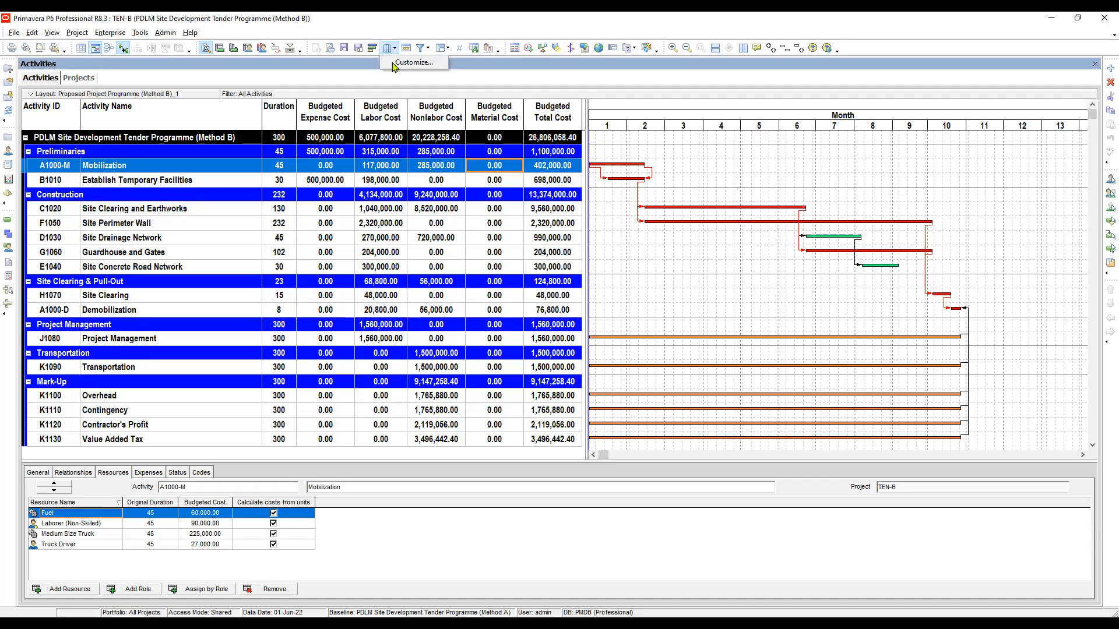
click(396, 66)
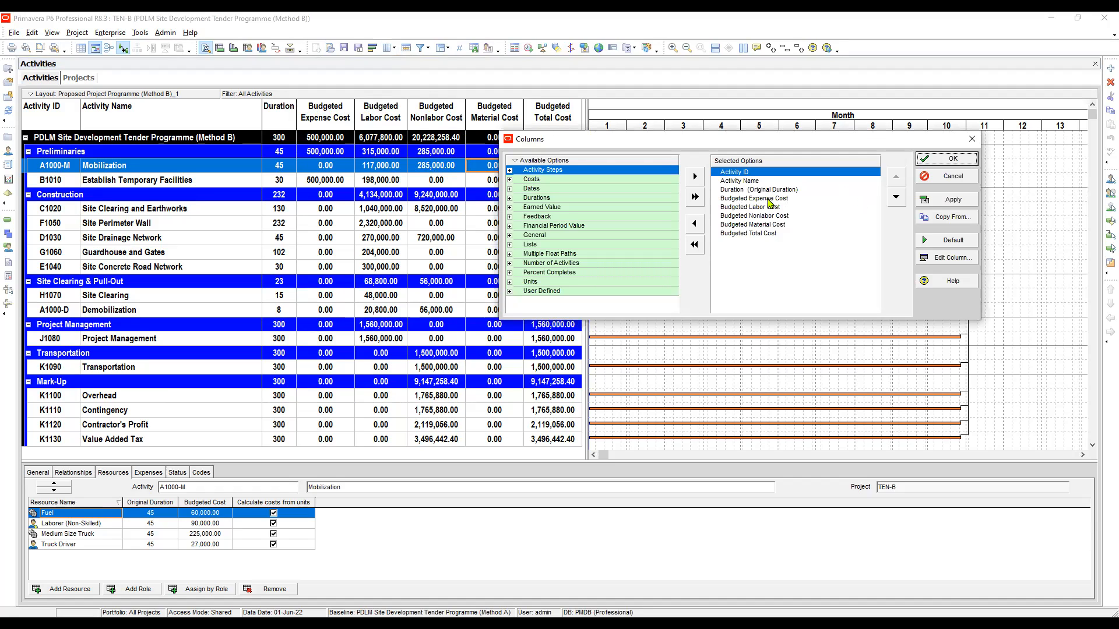
click(751, 199)
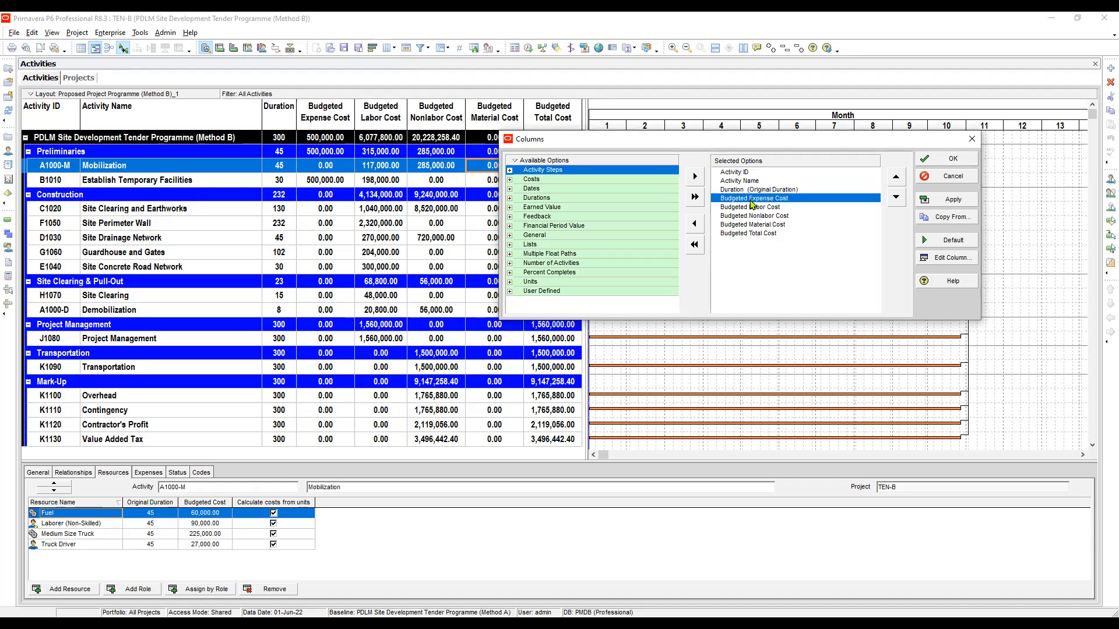
click(737, 172)
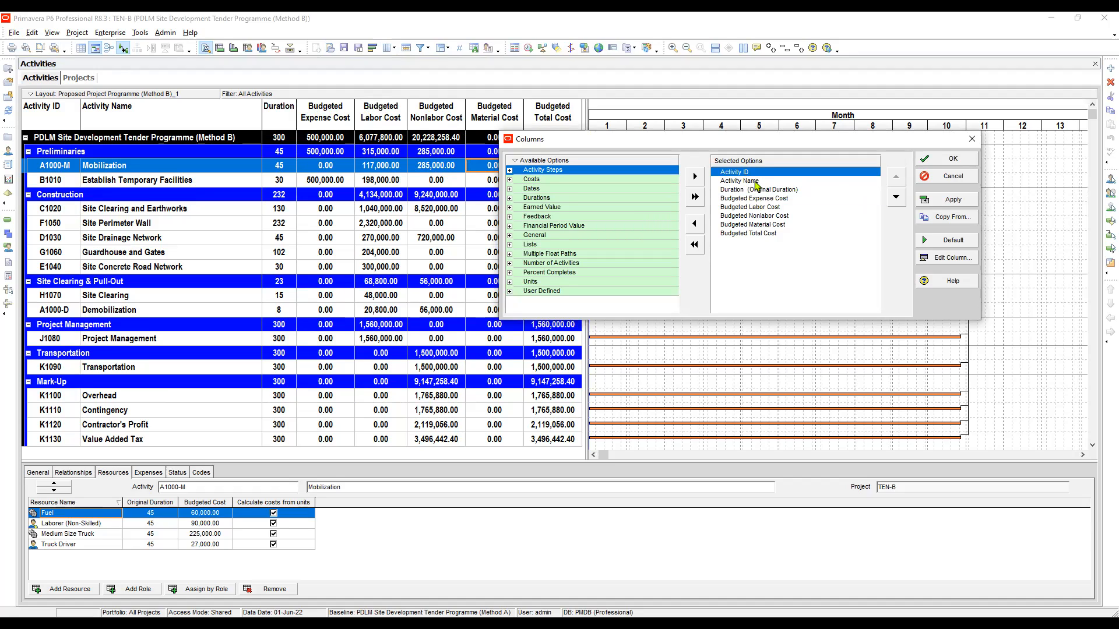
click(756, 182)
click(749, 190)
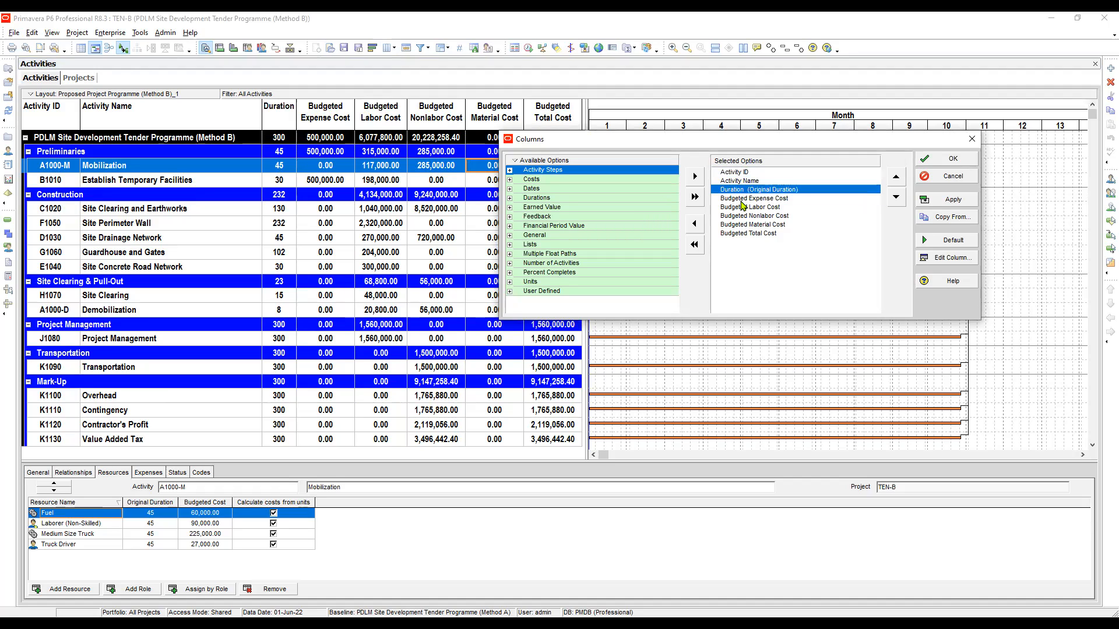
click(743, 199)
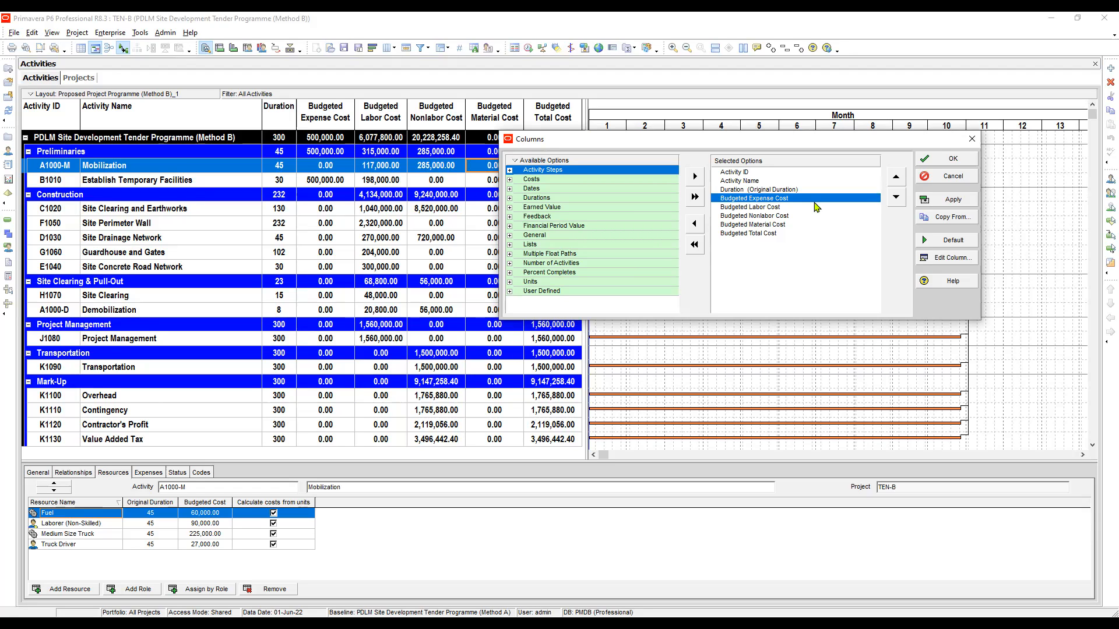
Step: Retitle the Budgeted Expense Cost column as "(Method B) Budgeted Expense" and copy the "(Method B)" prefix for reuse
click(763, 204)
click(739, 199)
double_click(764, 201)
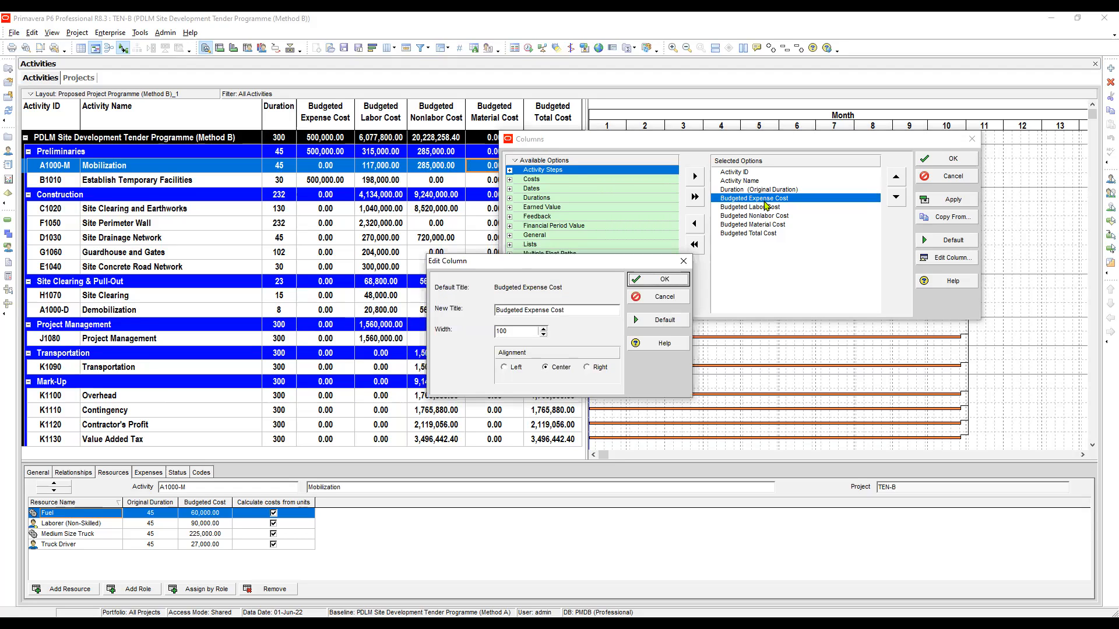
key(Tab)
key(shift+End)
key(Delete)
text(Mathod B)
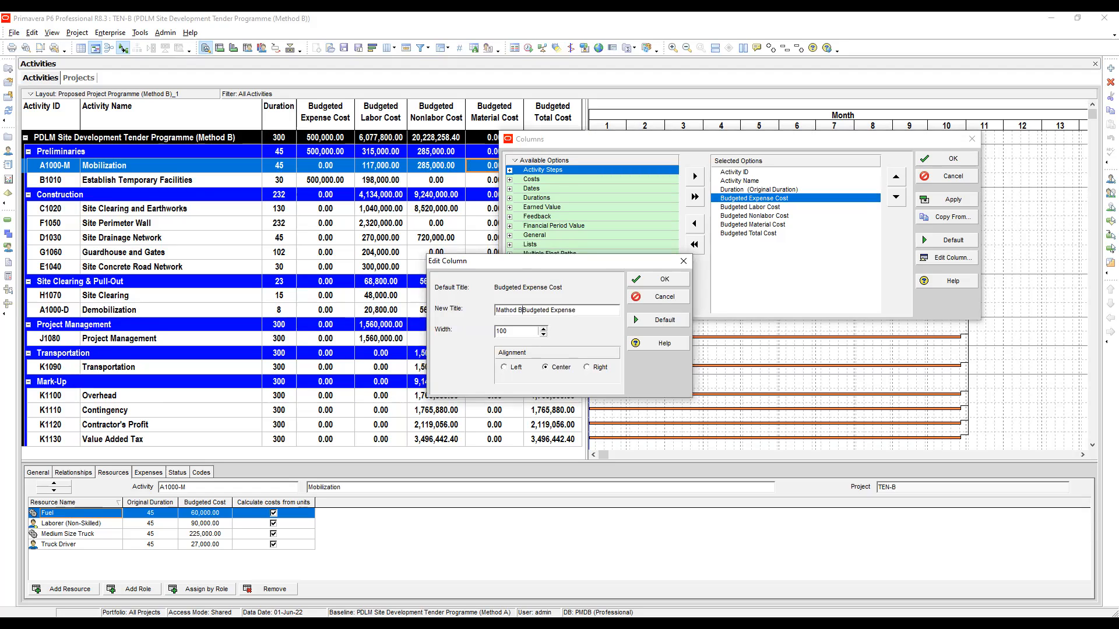
text())
text( ()
key(BackSpace)
text(e)
drag(530, 310, 495, 310)
key(ctrl+c)
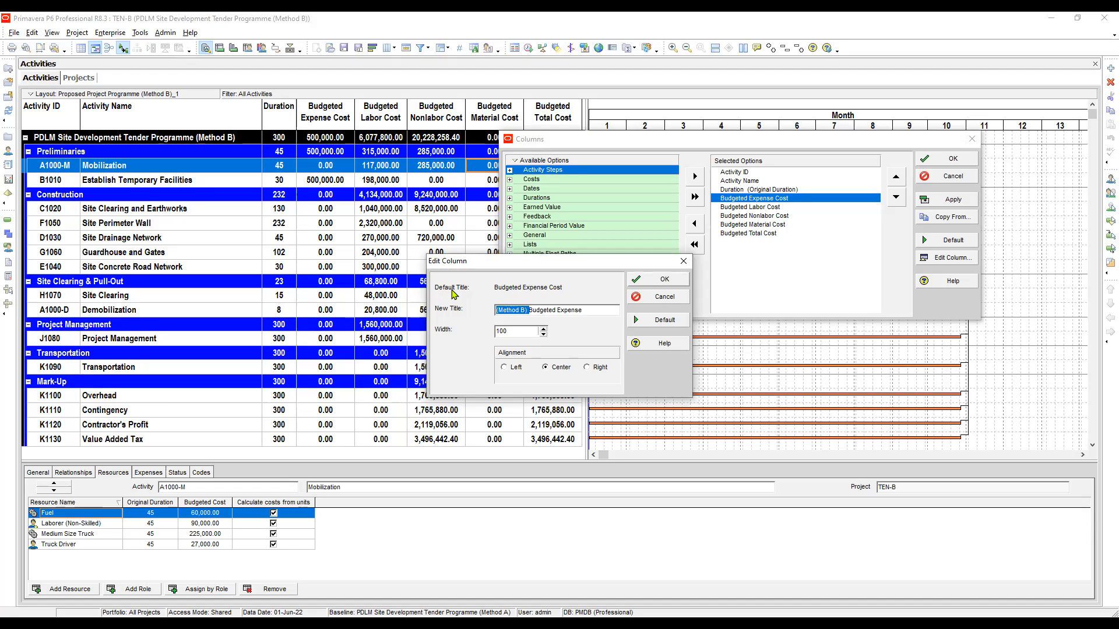
key(Return)
Step: Retitle the Budgeted Labor Cost column as "(Method B) Budgeted Labor"
key(Down)
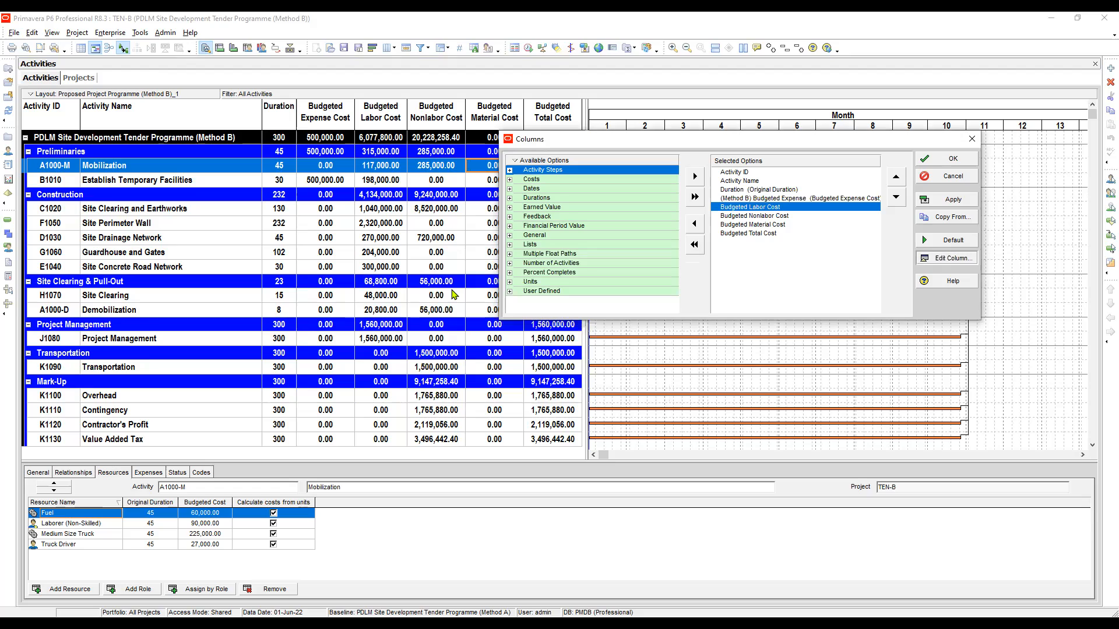
key(ctrl+v)
double_click(581, 310)
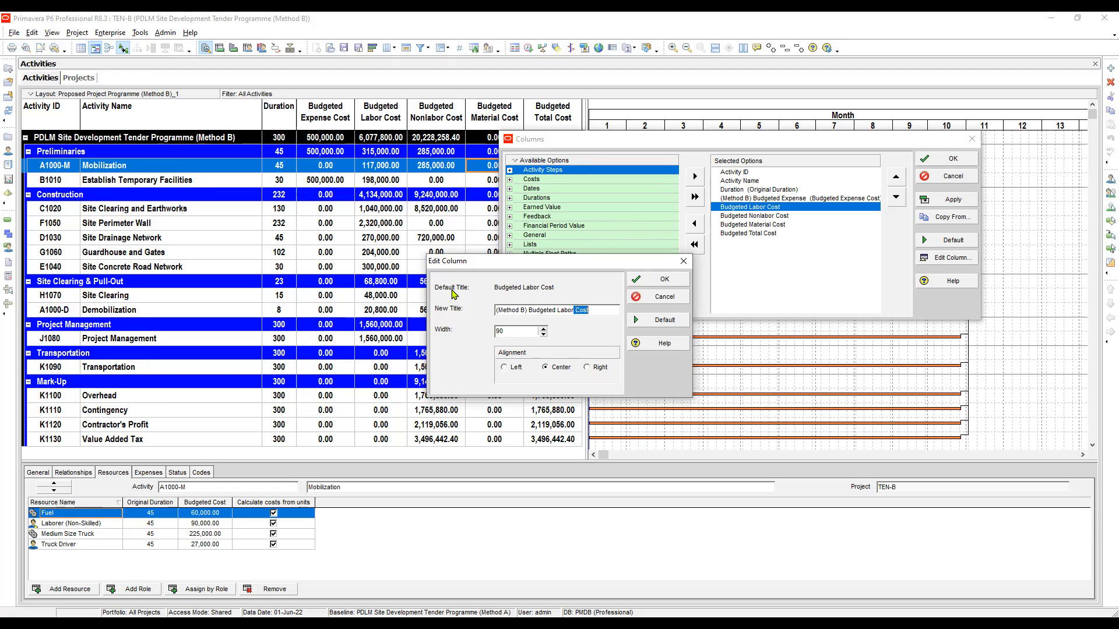
key(BackSpace)
click(657, 279)
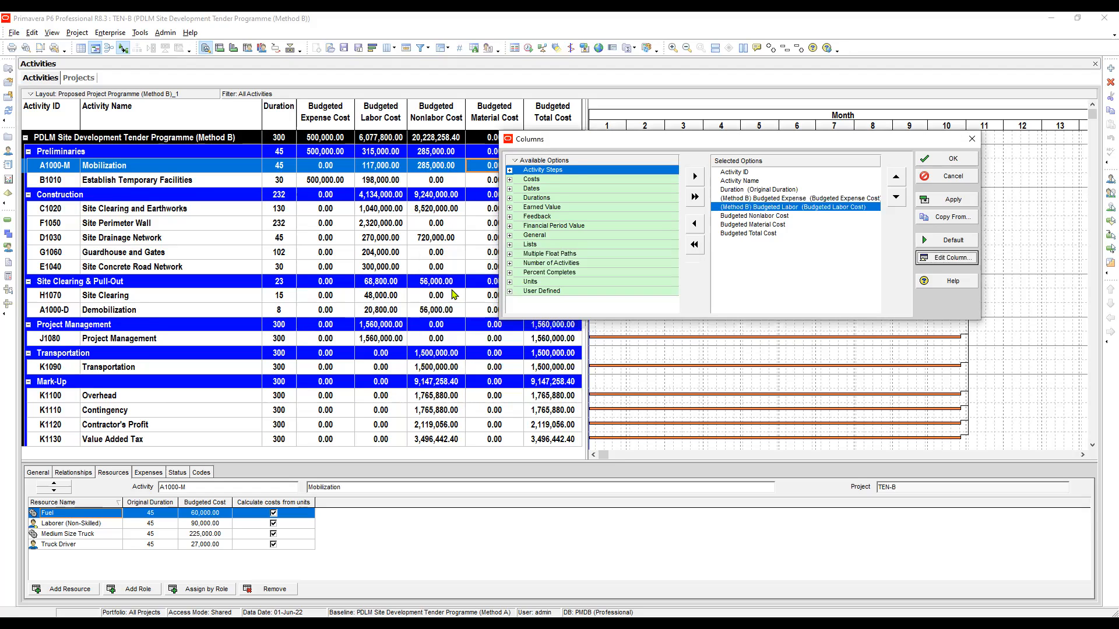
Step: Retitle the Budgeted Nonlabor Cost column as "(Method B) Budgeted Nonlabor"
click(754, 216)
click(946, 258)
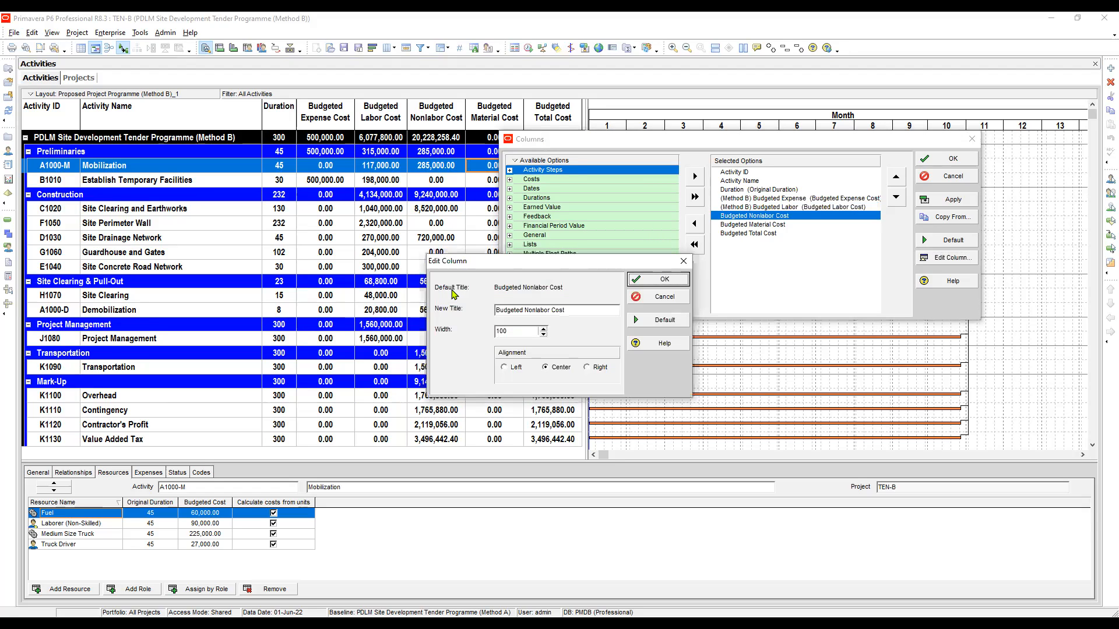
key(ctrl+v)
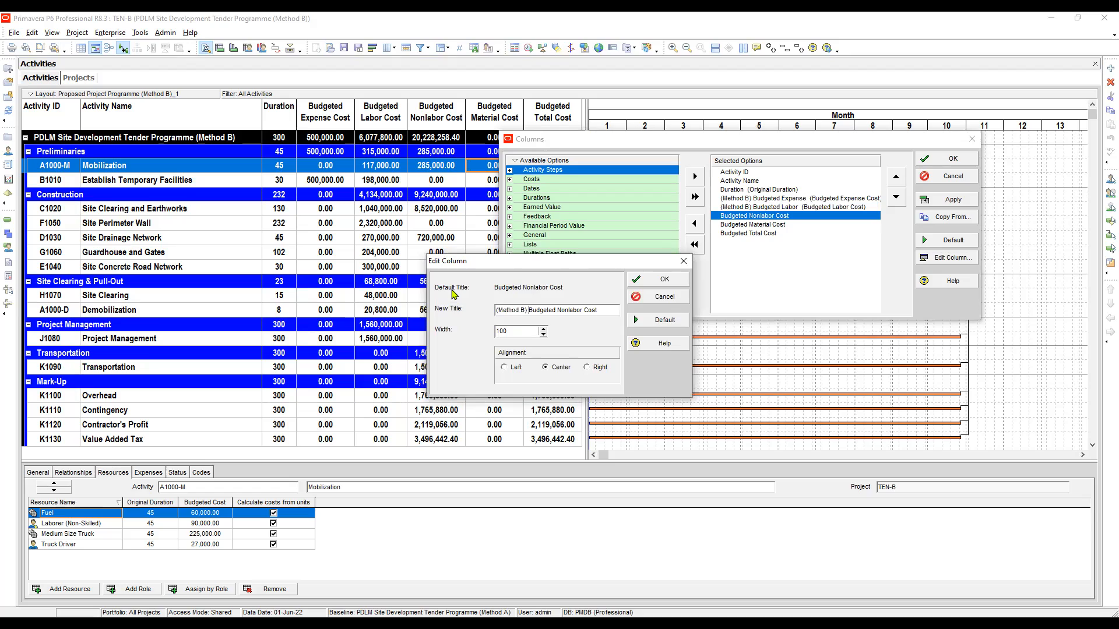
key(ctrl+shift+Left)
key(BackSpace)
key(BackSpace)
key(Return)
Step: Retitle the Budgeted Material Cost column as "(Method B) Budgeted Material"
key(Down)
key(alt+e)
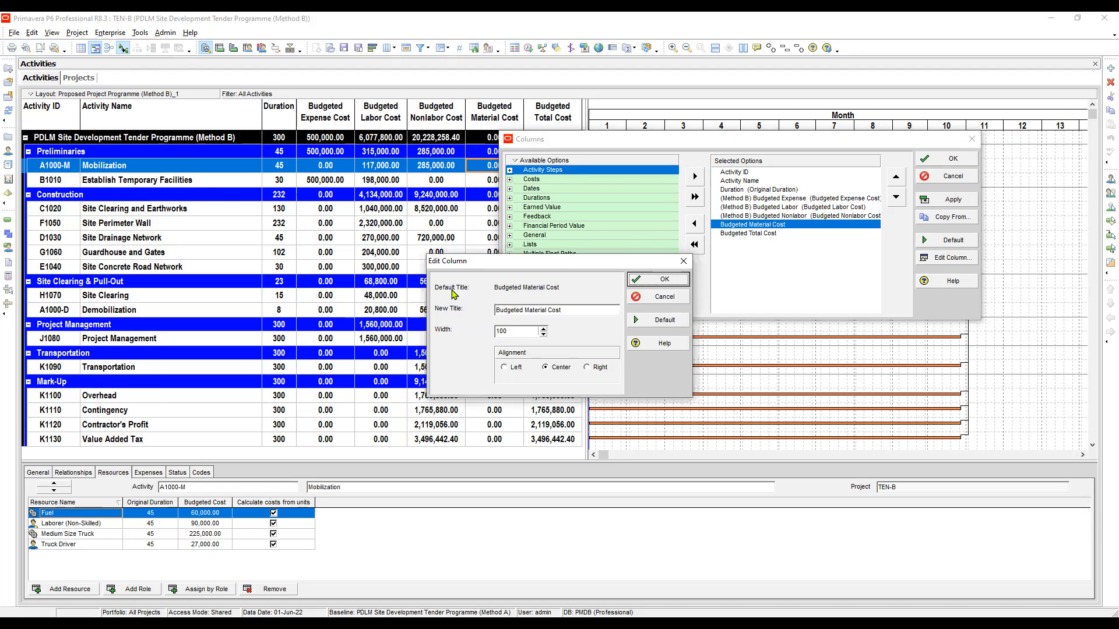
key(ctrl+v)
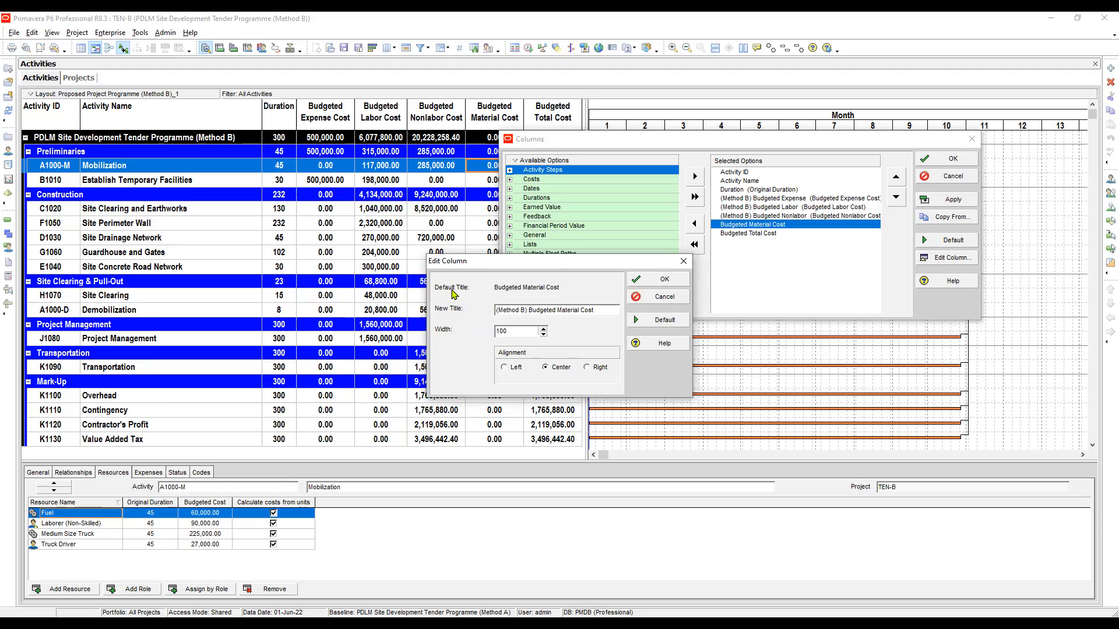
key(shift+End)
key(Delete)
key(Return)
Step: Retitle the Budgeted Total Cost column as "(Method B) Budgeted Total" and apply the column changes to the activity table
key(Down)
key(alt+e)
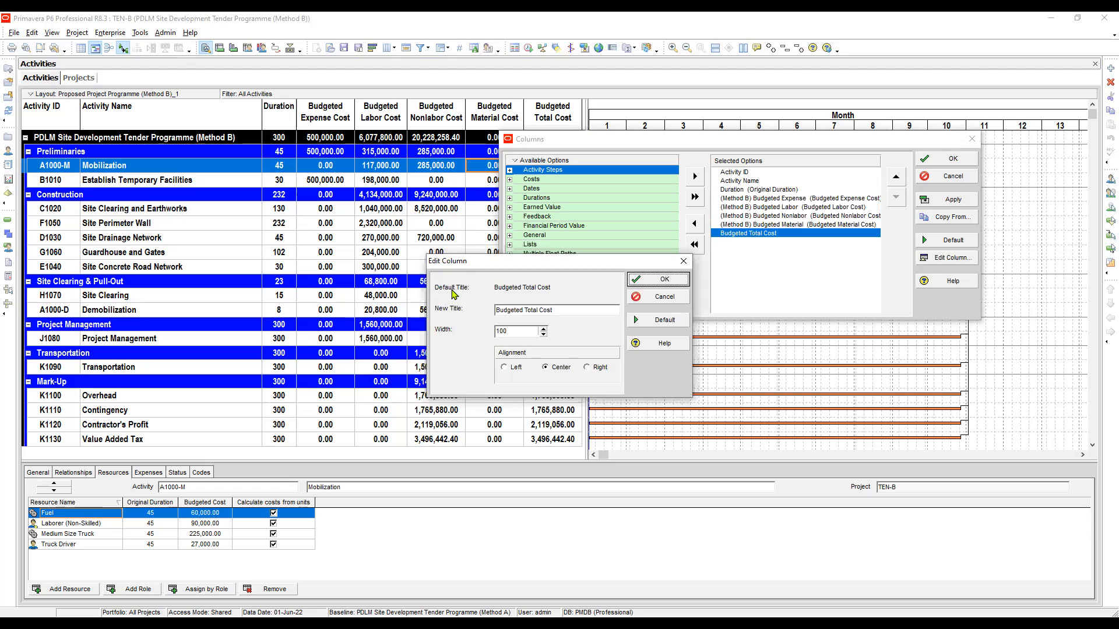
key(ctrl+v)
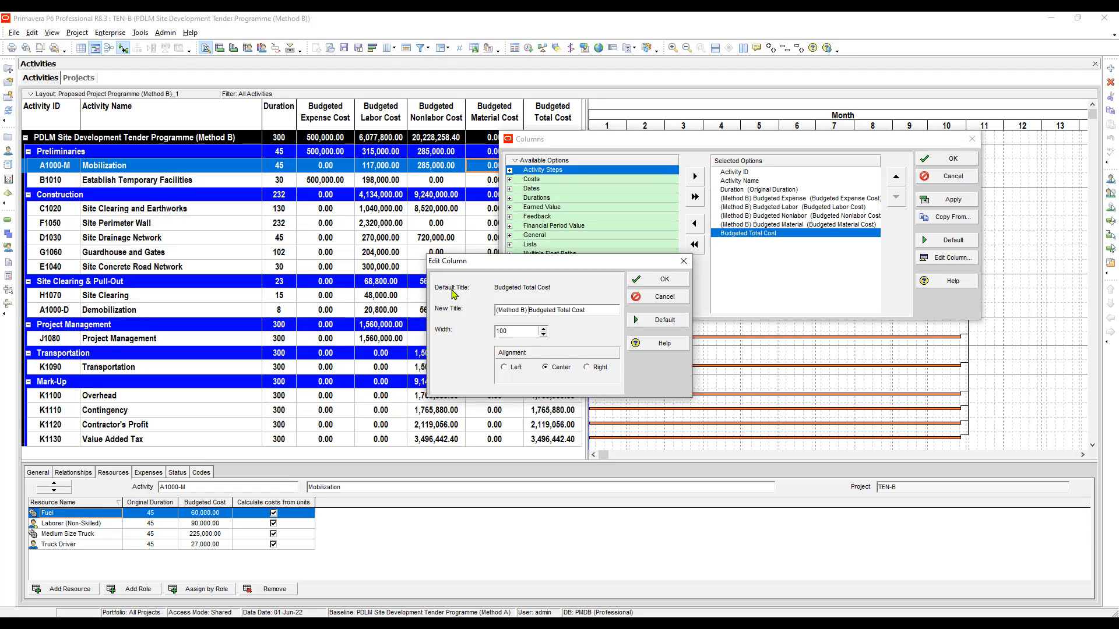
key(End)
key(shift+Left)
key(shift+Left)
key(shift+Left)
key(BackSpace)
key(BackSpace)
key(BackSpace)
key(Return)
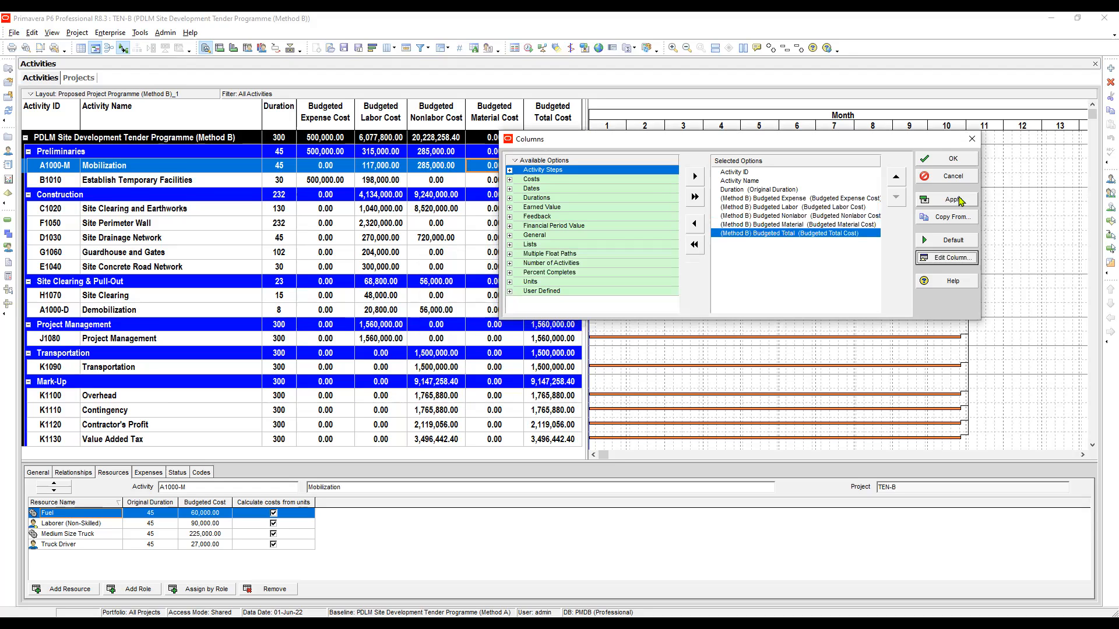
click(950, 199)
click(949, 162)
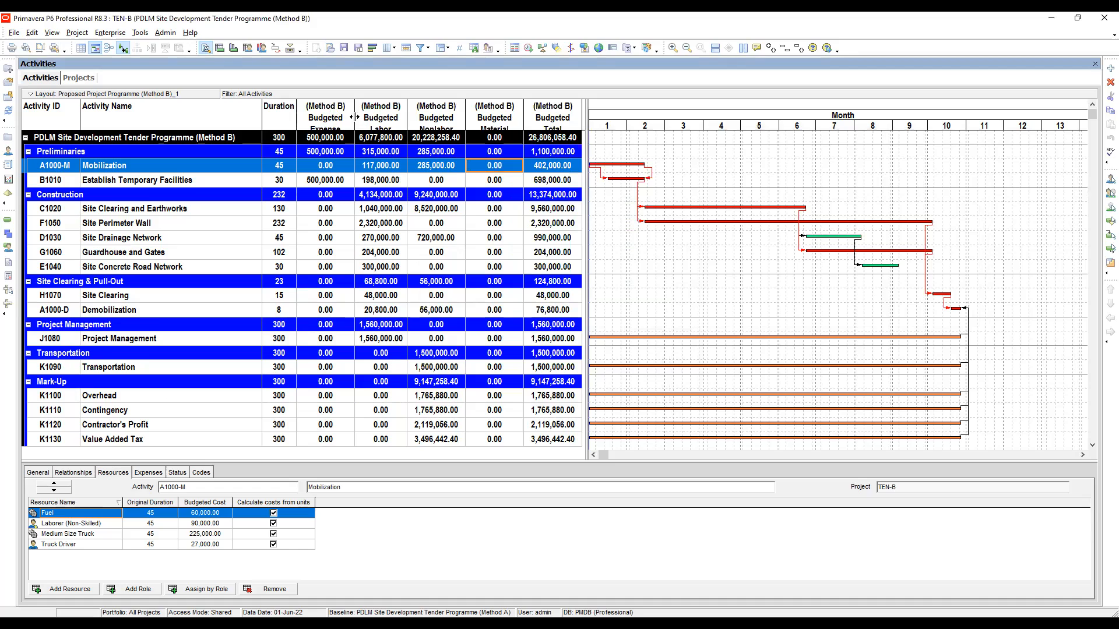
Step: Widen the Method B Budgeted Expense and Budgeted Labor columns to fit their titles, and try to widen the Budgeted Nonlabor column
drag(355, 118, 370, 118)
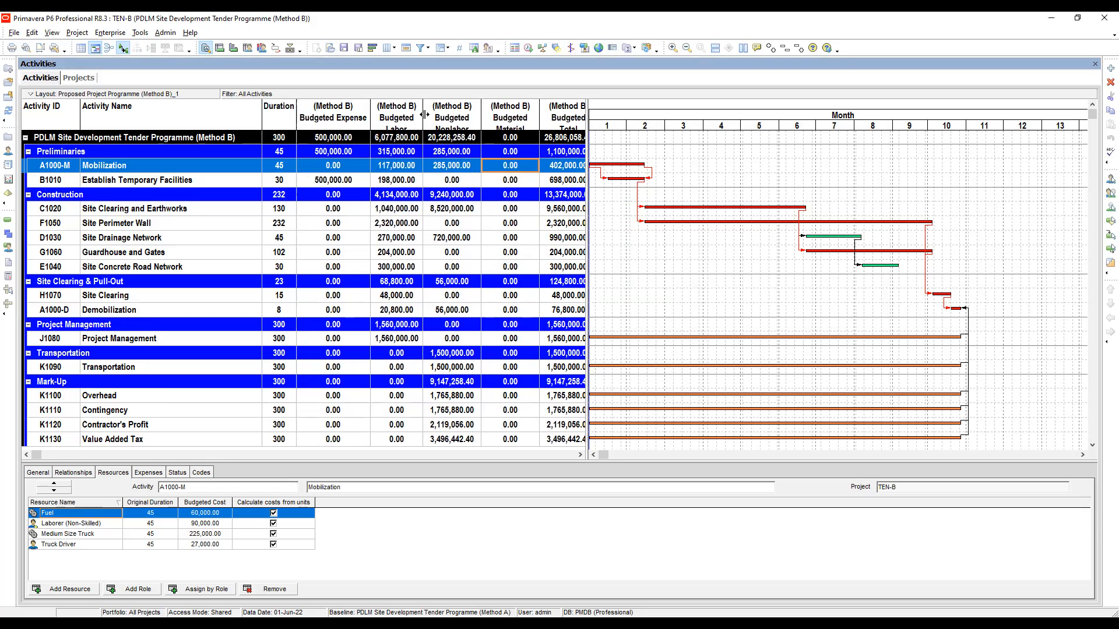
drag(423, 115, 433, 122)
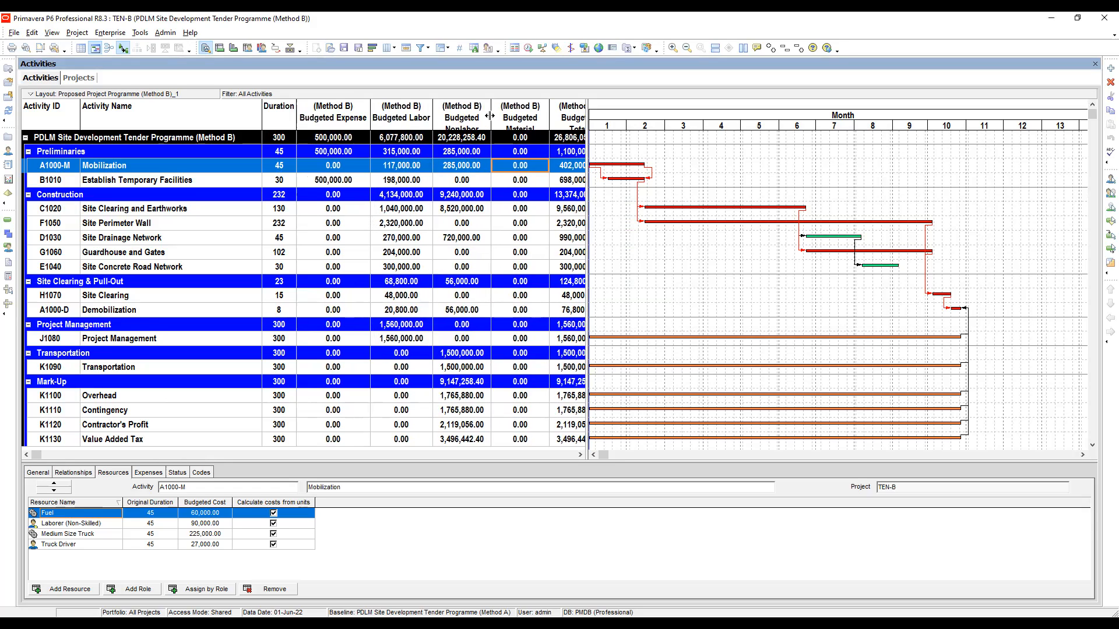
drag(490, 114, 497, 82)
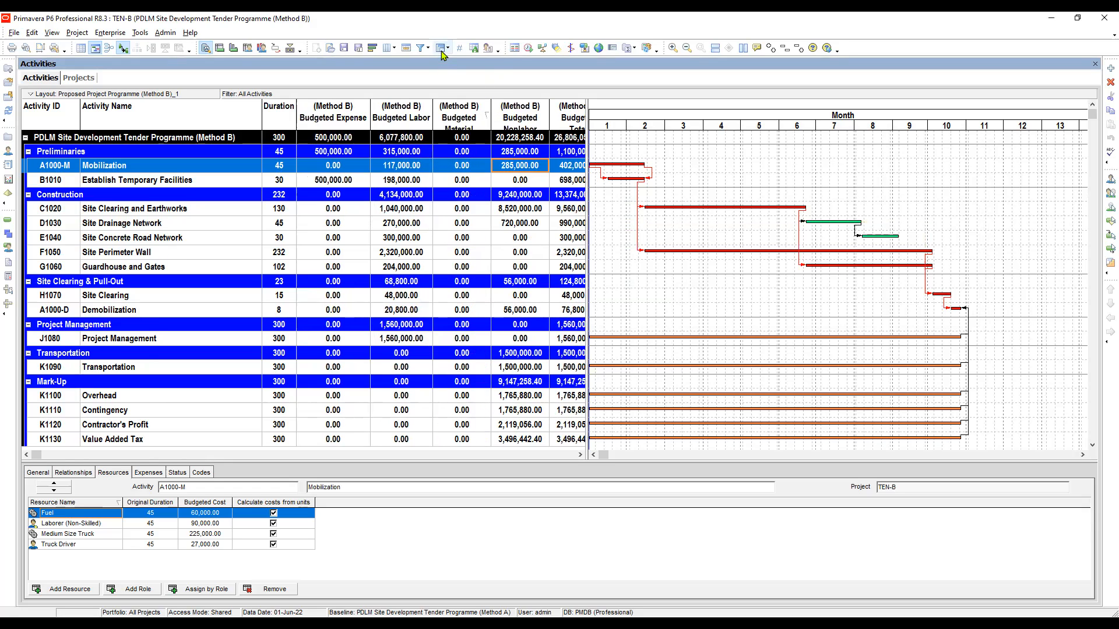
Step: Replace Budgeted Material Cost with Start, ascending, as the activity table's sort field
click(442, 50)
key(alt+s)
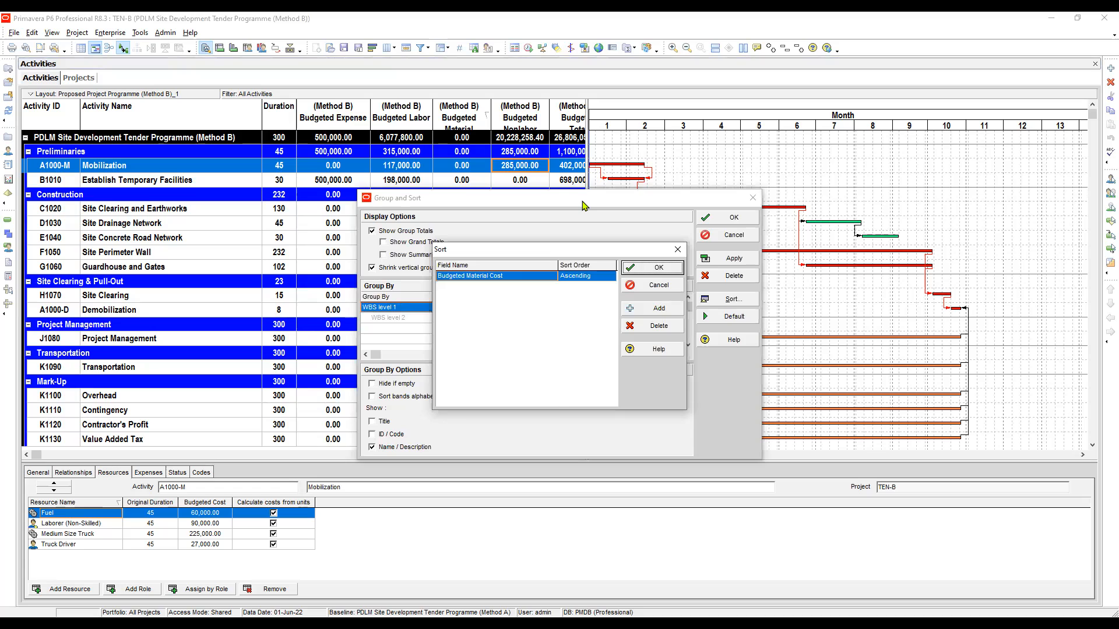
click(496, 275)
key(s)
scroll(492, 366, down, 4)
click(455, 418)
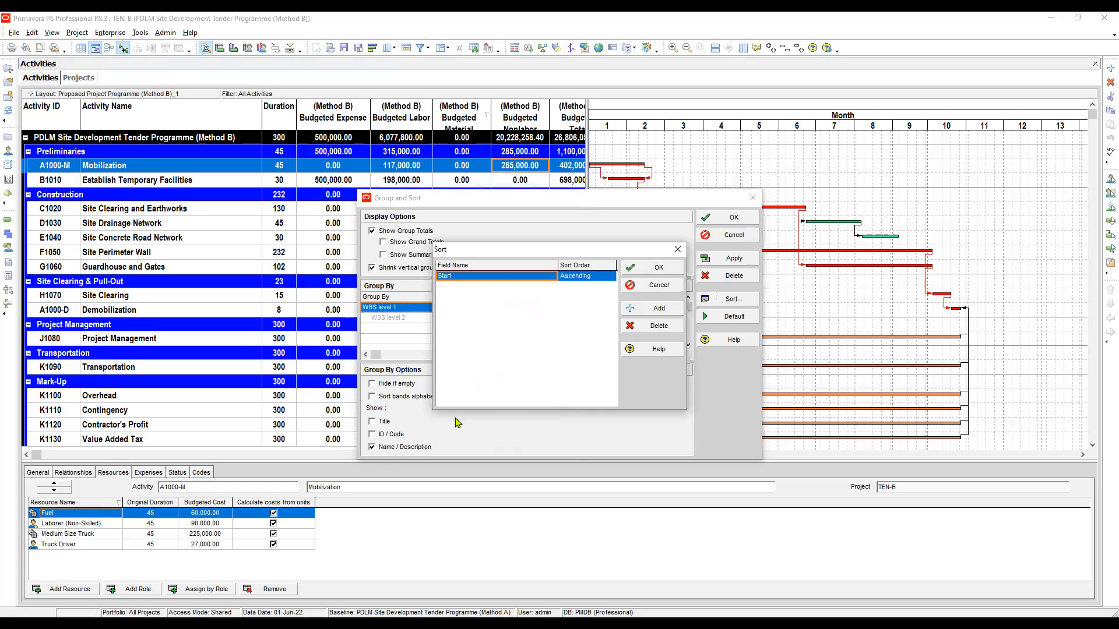
Step: Add Finish, ascending, as the second sort field and apply the grouping and sorting settings
click(658, 308)
key(alt+Down)
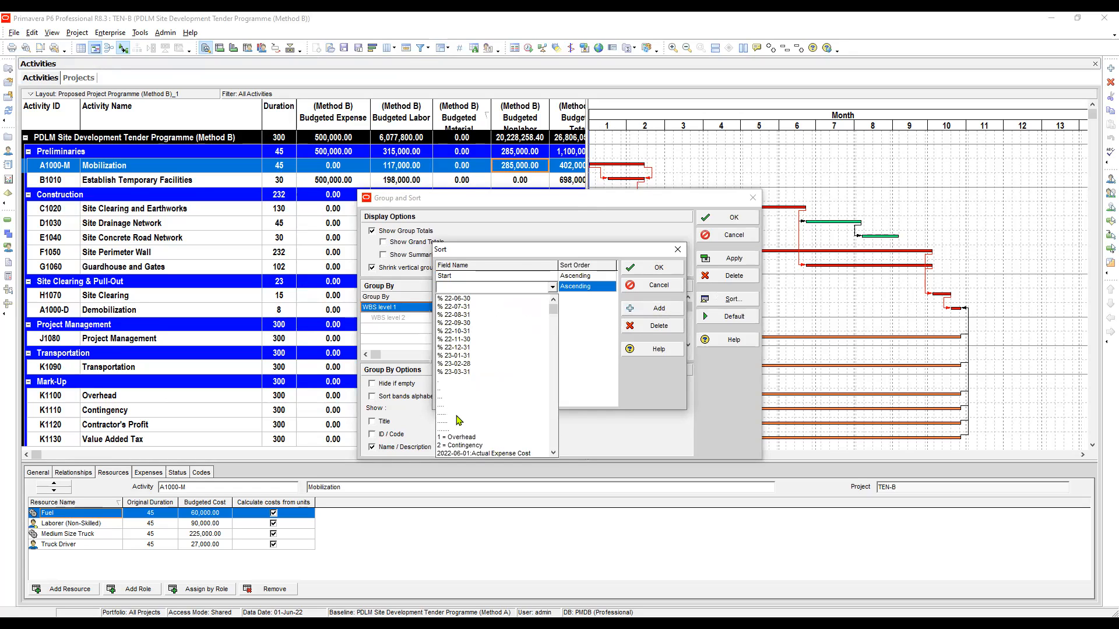
text(fi)
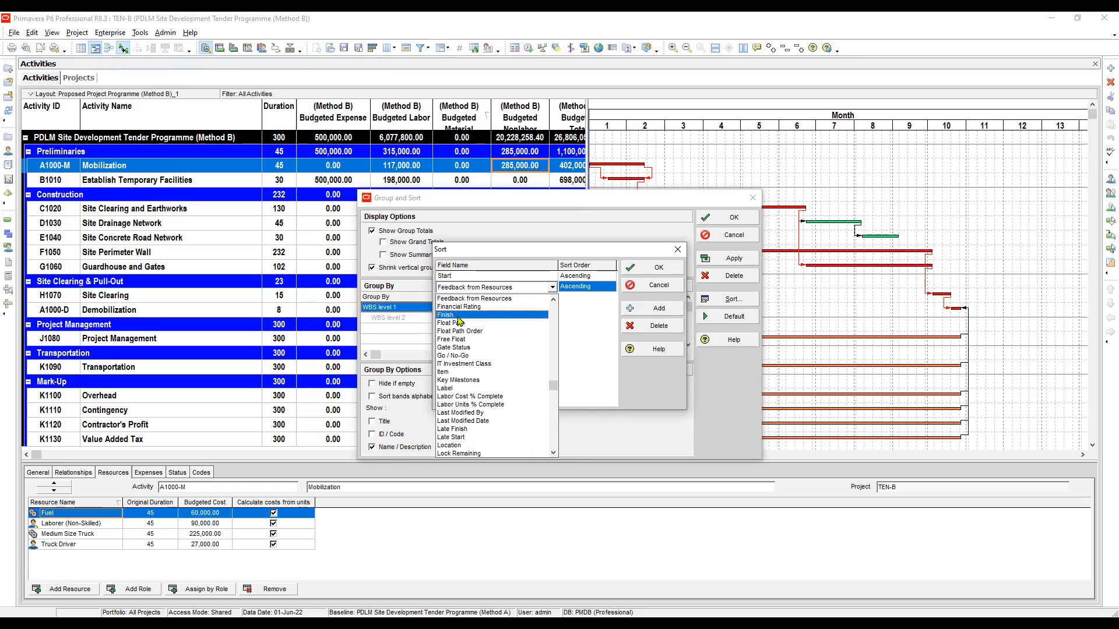
click(458, 315)
click(653, 267)
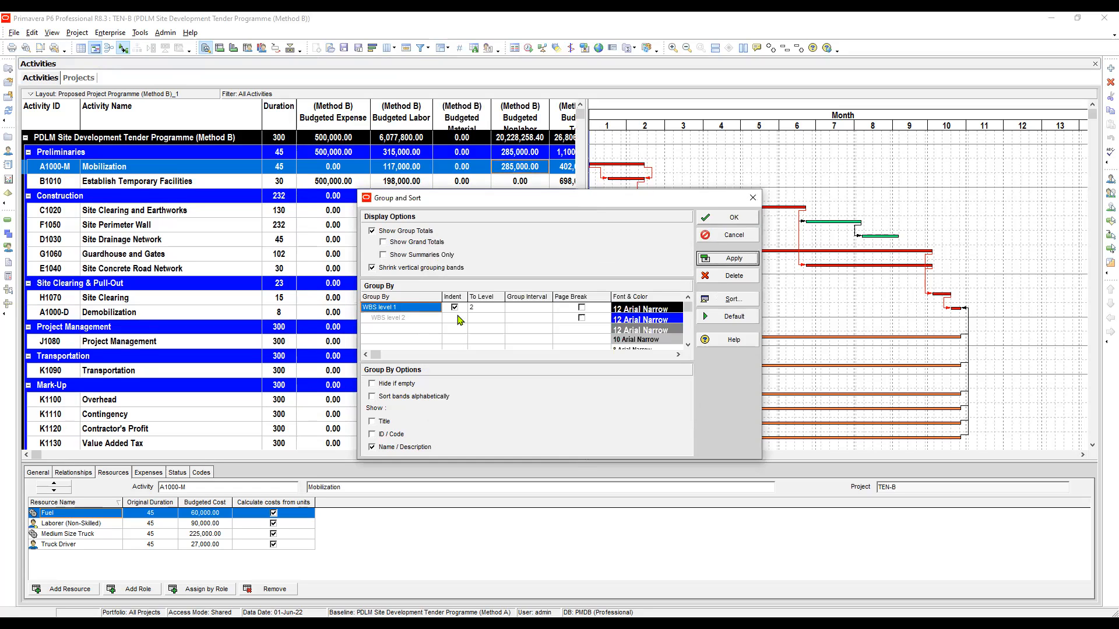
click(728, 216)
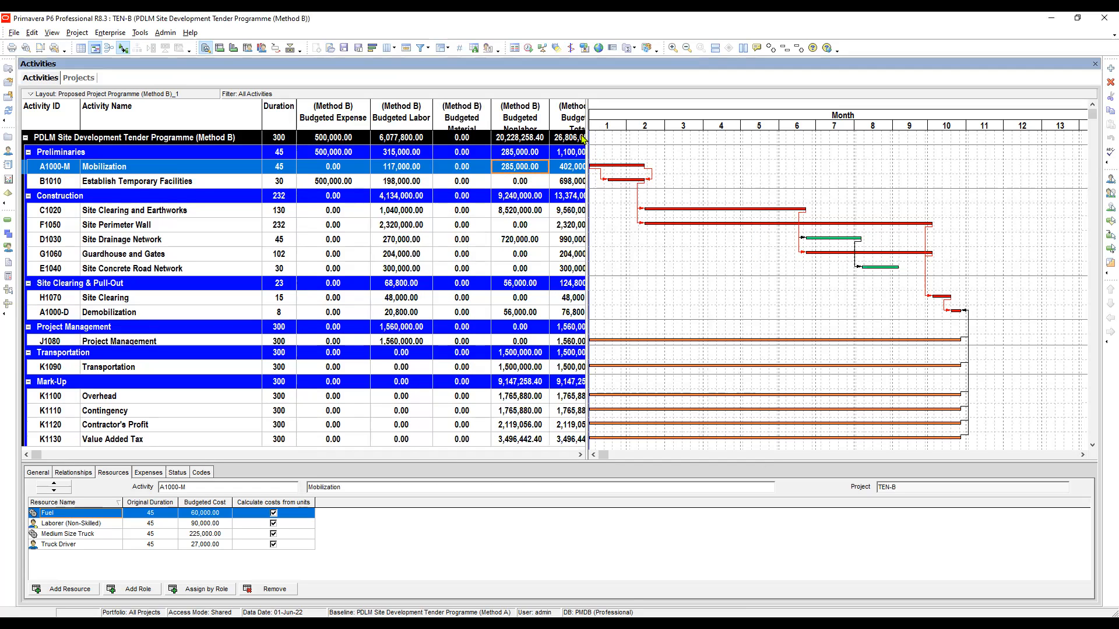
Step: Enlarge the activity table area and widen the Method B Budgeted Material, Nonlabor and Total columns to fit their titles
drag(587, 131, 667, 134)
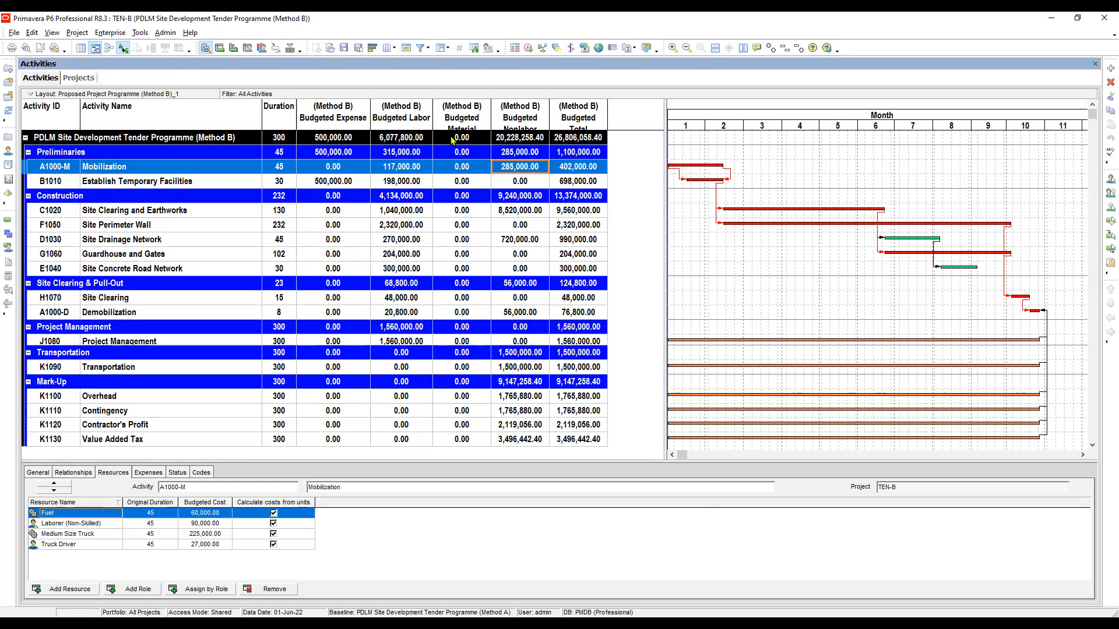
drag(491, 107, 651, 106)
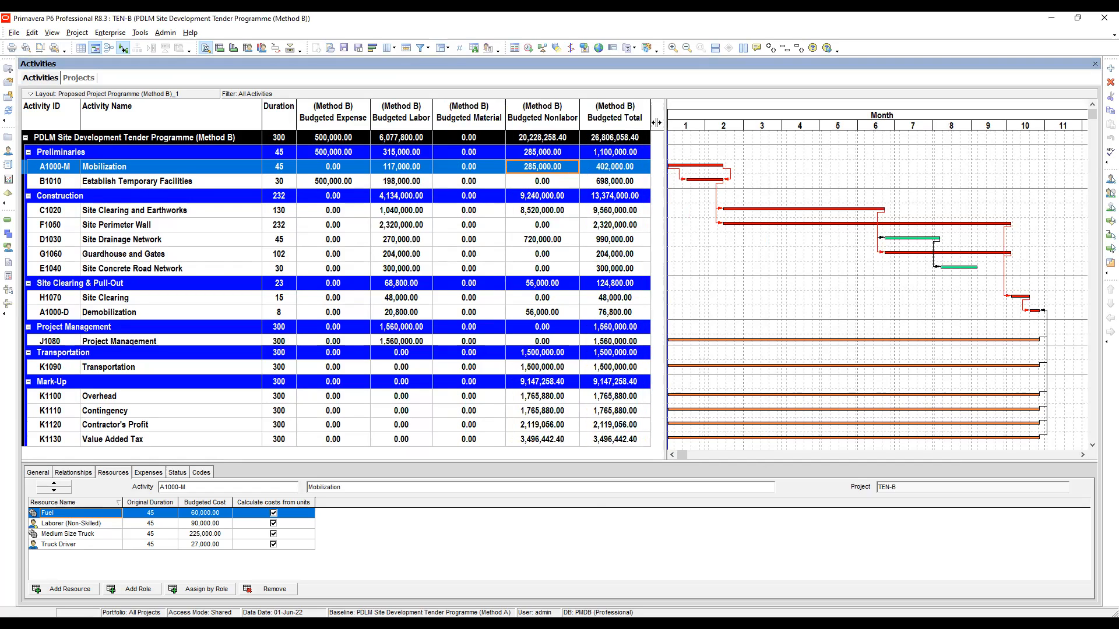
drag(656, 122, 647, 121)
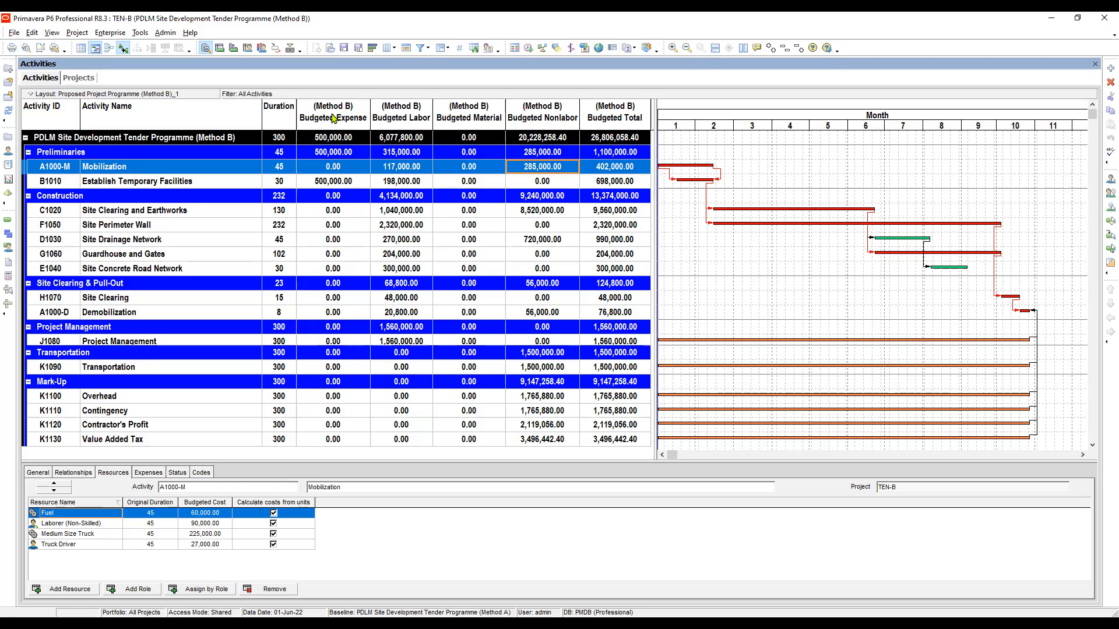
click(342, 185)
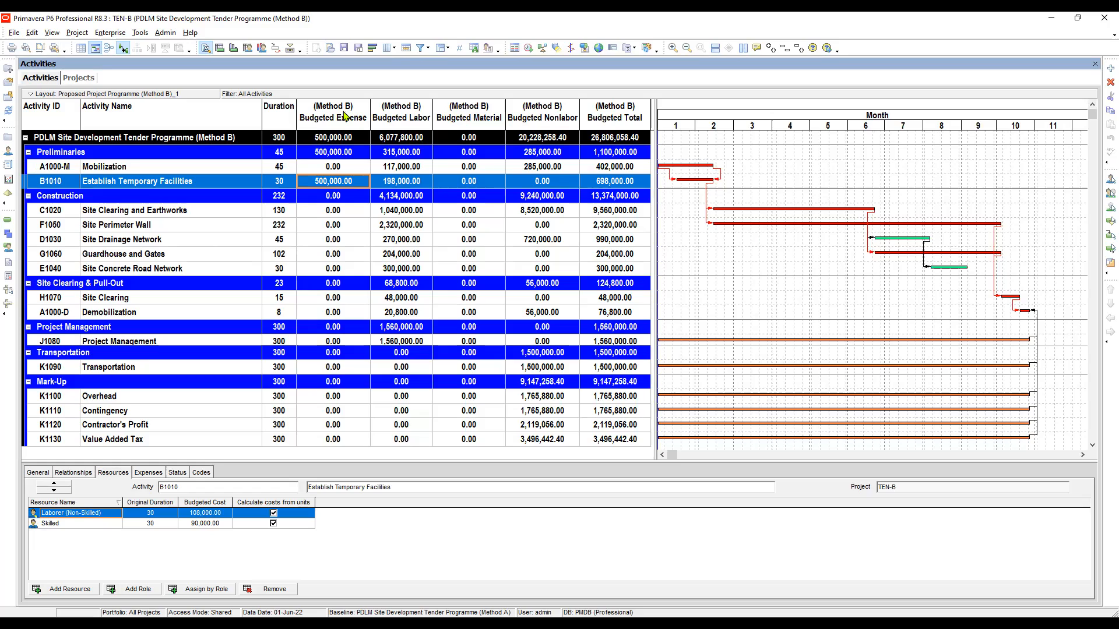
Step: Add the user-defined "." column to the selected columns directly after Duration
click(389, 48)
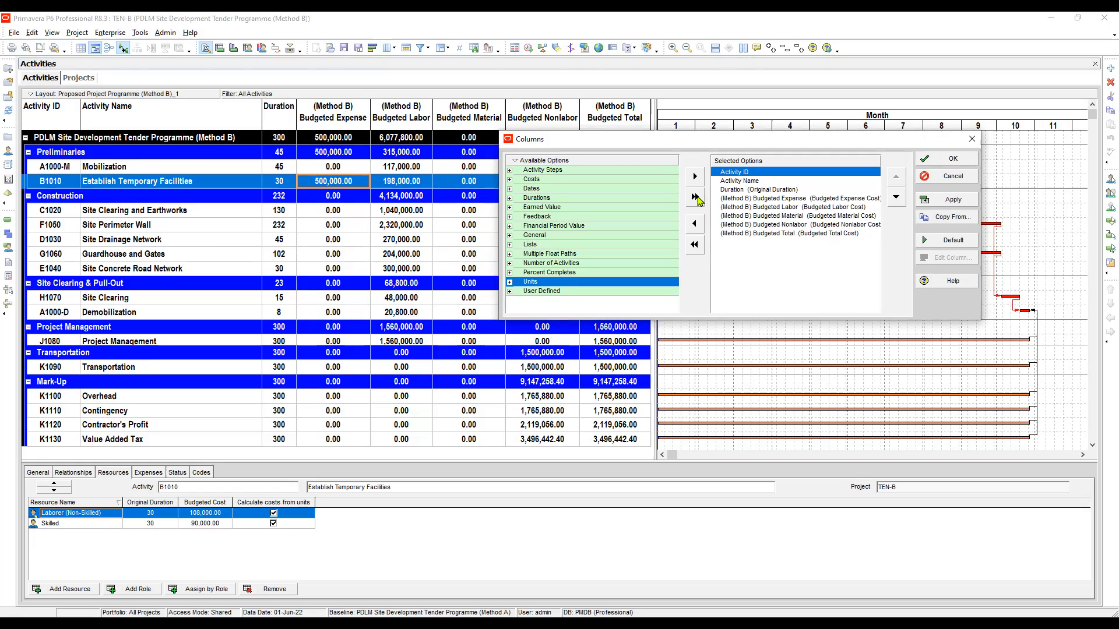
click(560, 197)
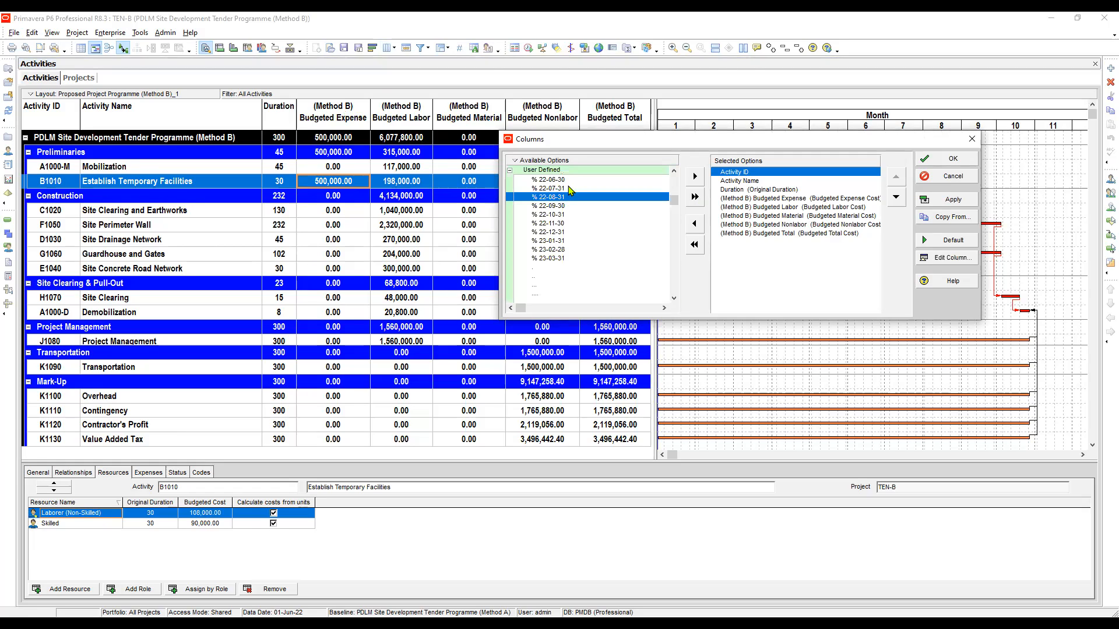
scroll(570, 190, up, 3)
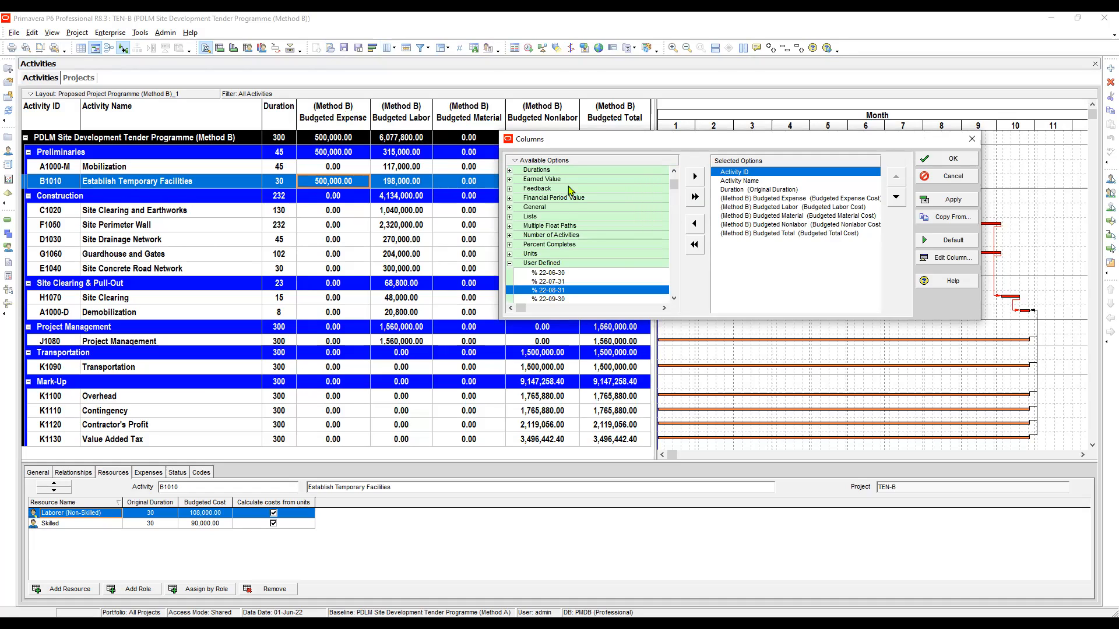
key(u)
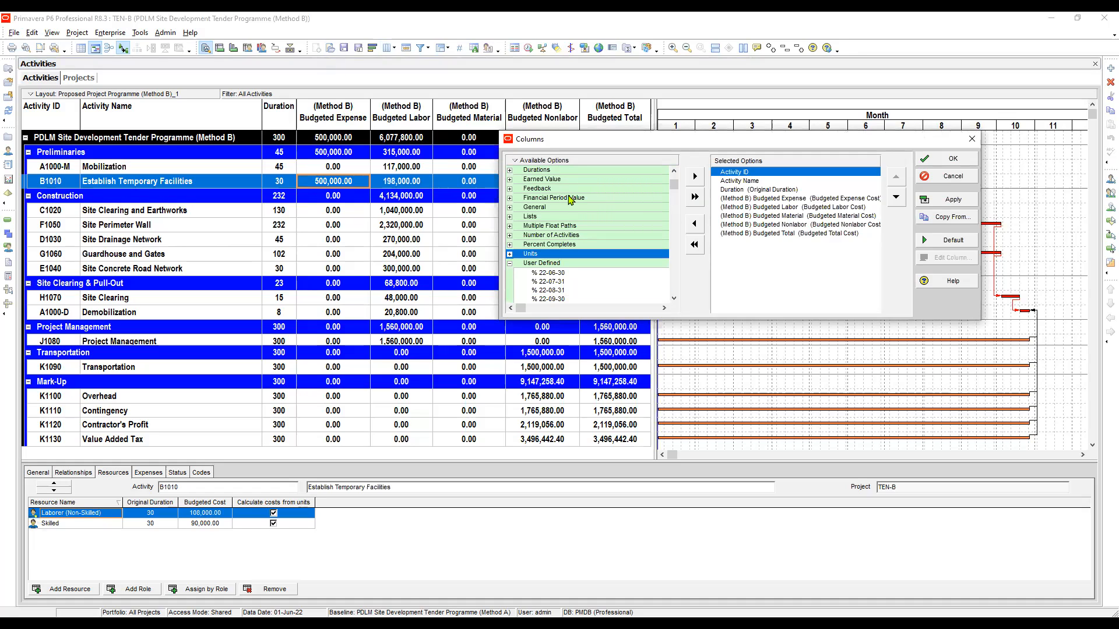
key(Down)
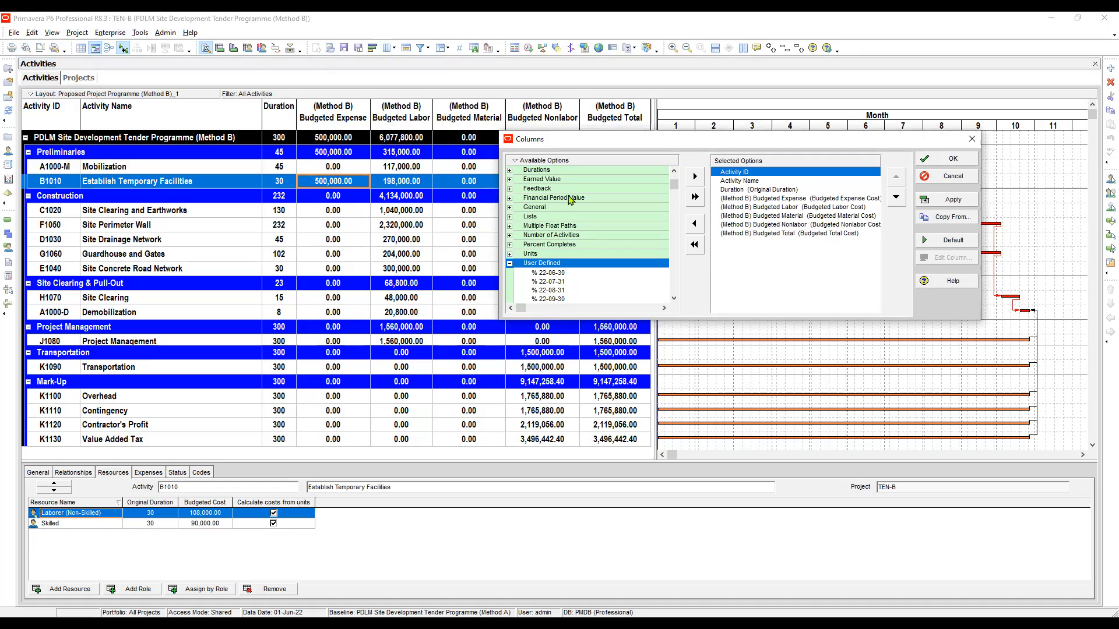
scroll(571, 200, down, 4)
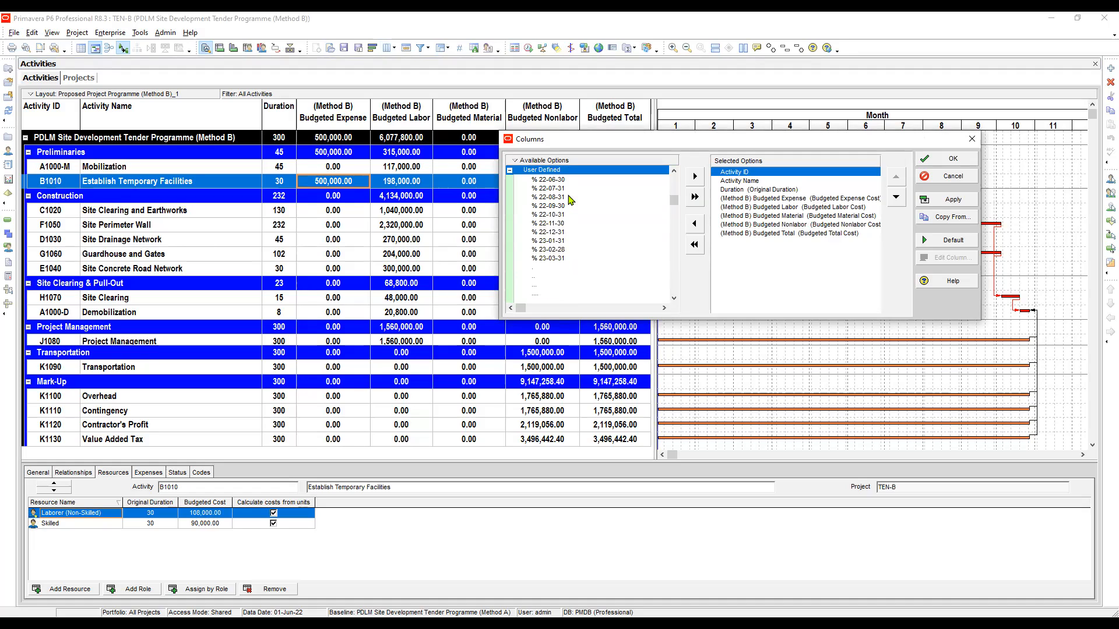
scroll(570, 200, down, 1)
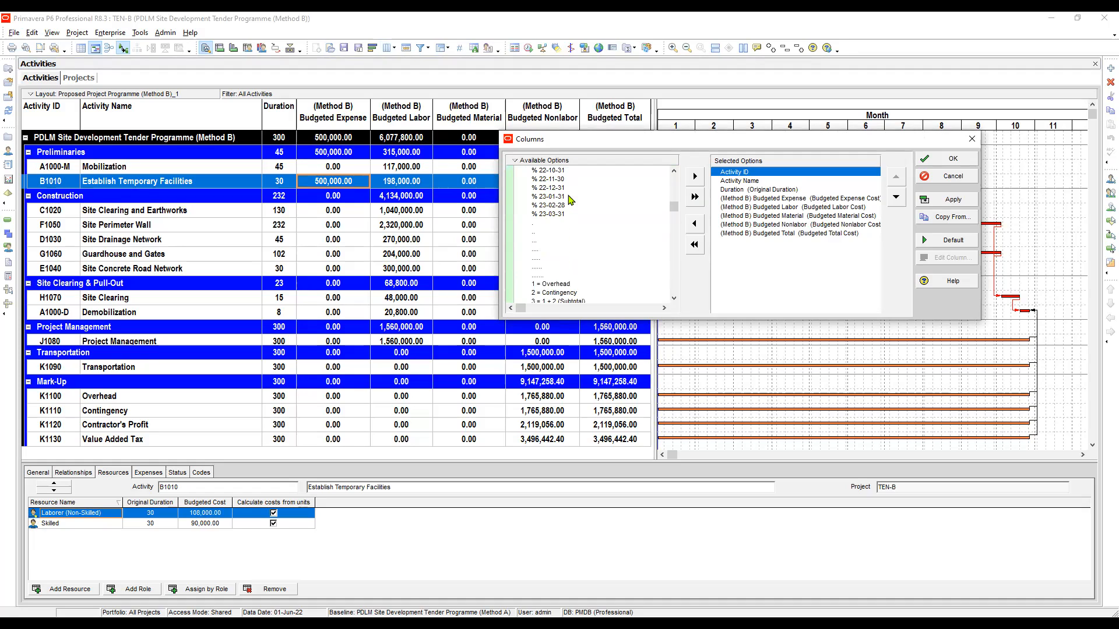
key(period)
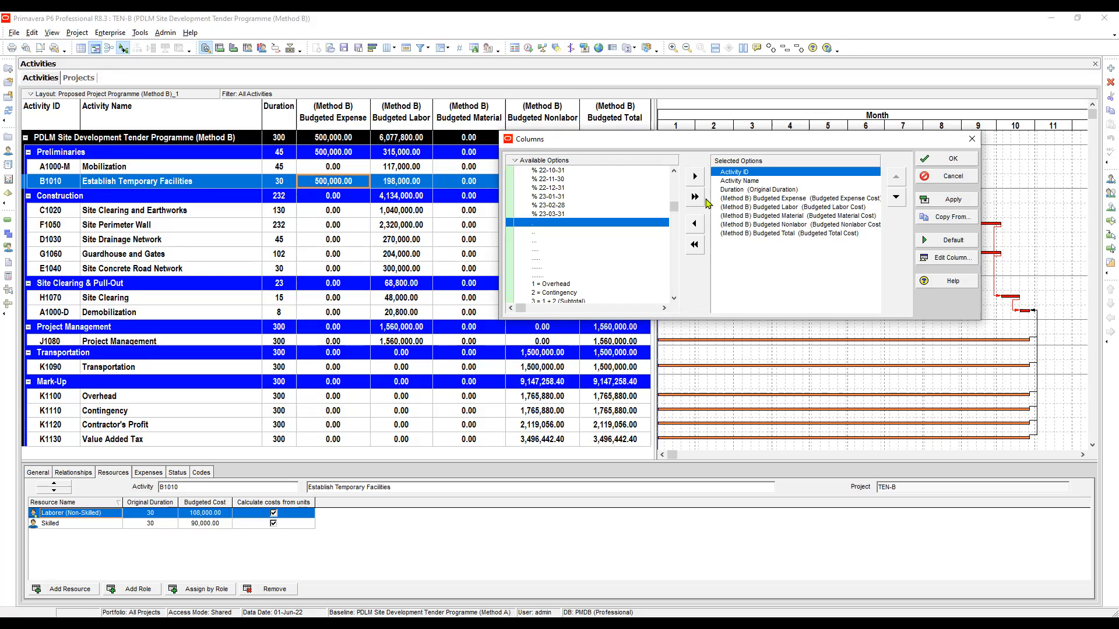
click(749, 191)
click(695, 176)
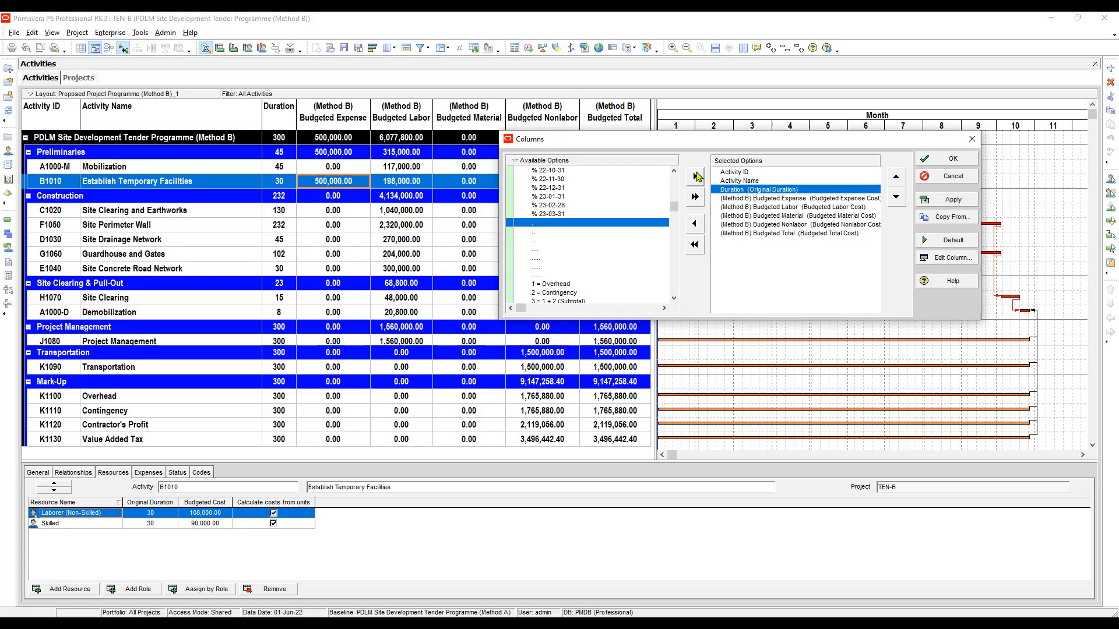
Step: Add the user-defined ".." column after the "." column and narrow both in the activity table to slim separators
click(747, 205)
click(752, 198)
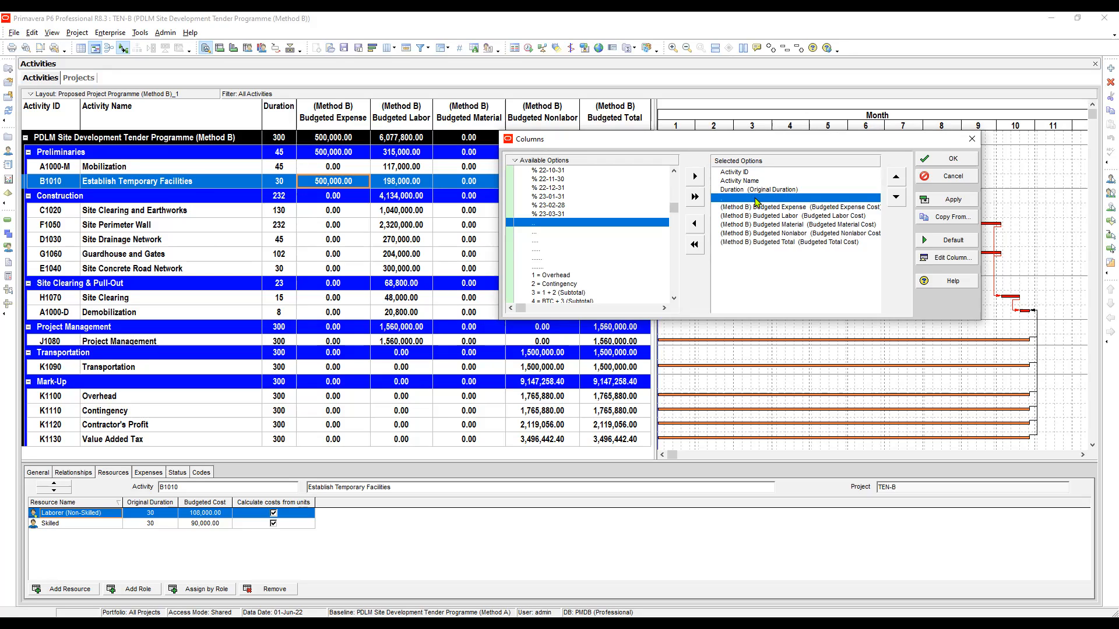
click(694, 178)
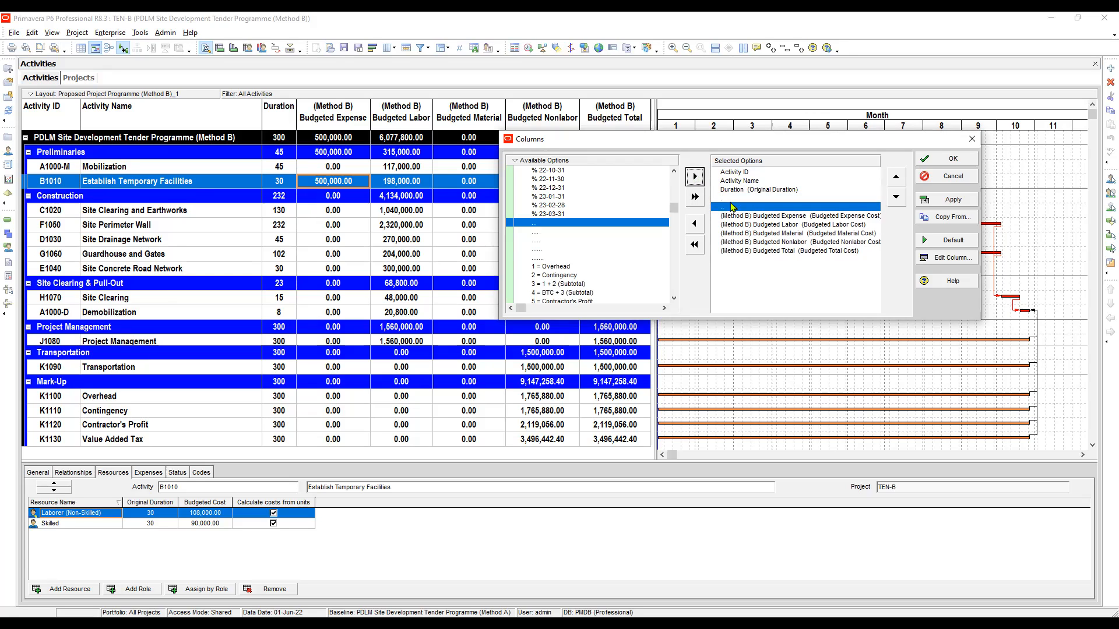
click(959, 201)
click(956, 158)
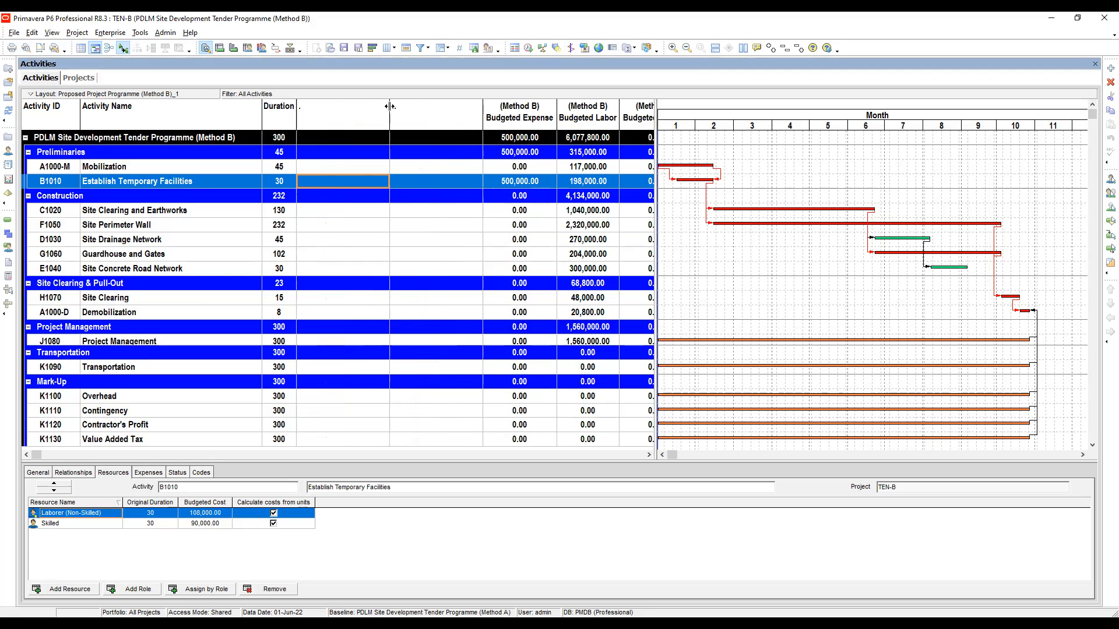
drag(390, 106, 311, 106)
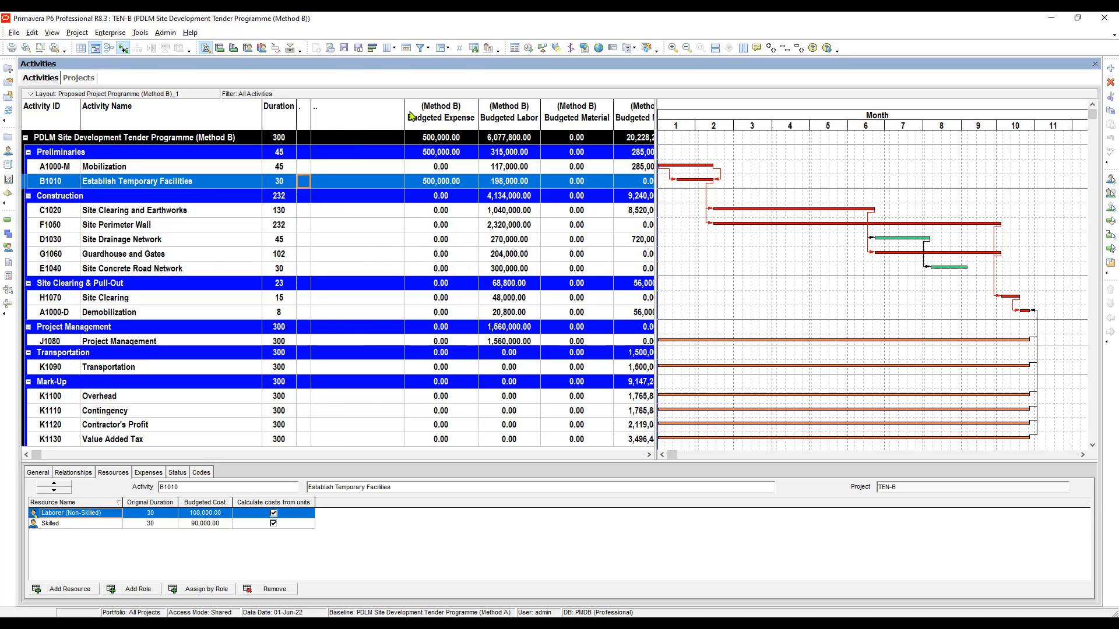
drag(405, 107, 328, 109)
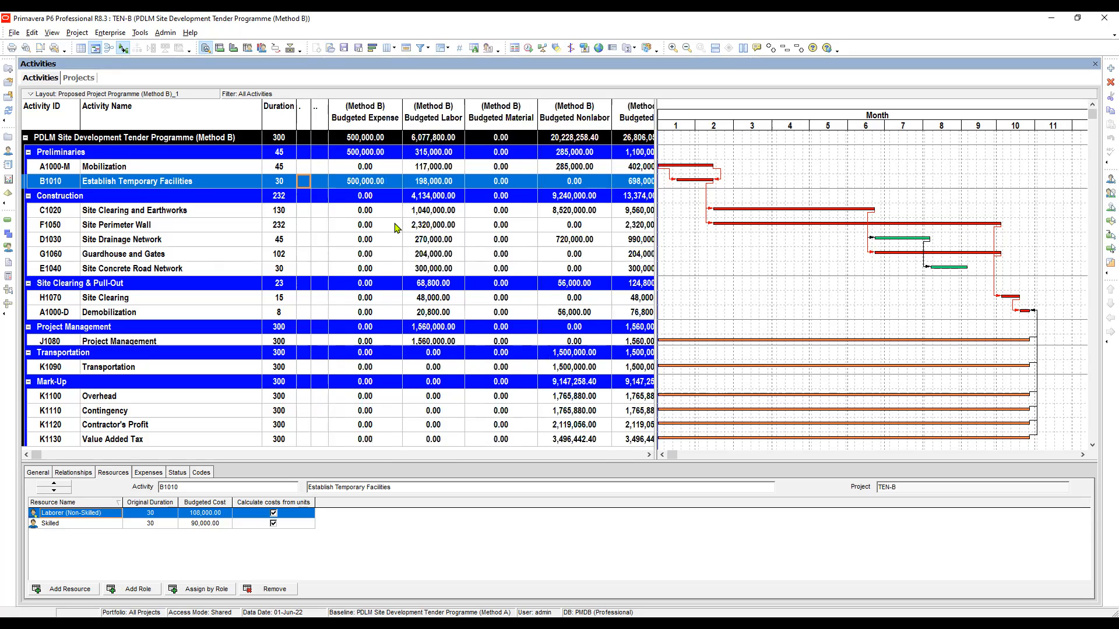
Step: Reopen the column settings and search the available columns for "budget", stepping through the matches
click(393, 49)
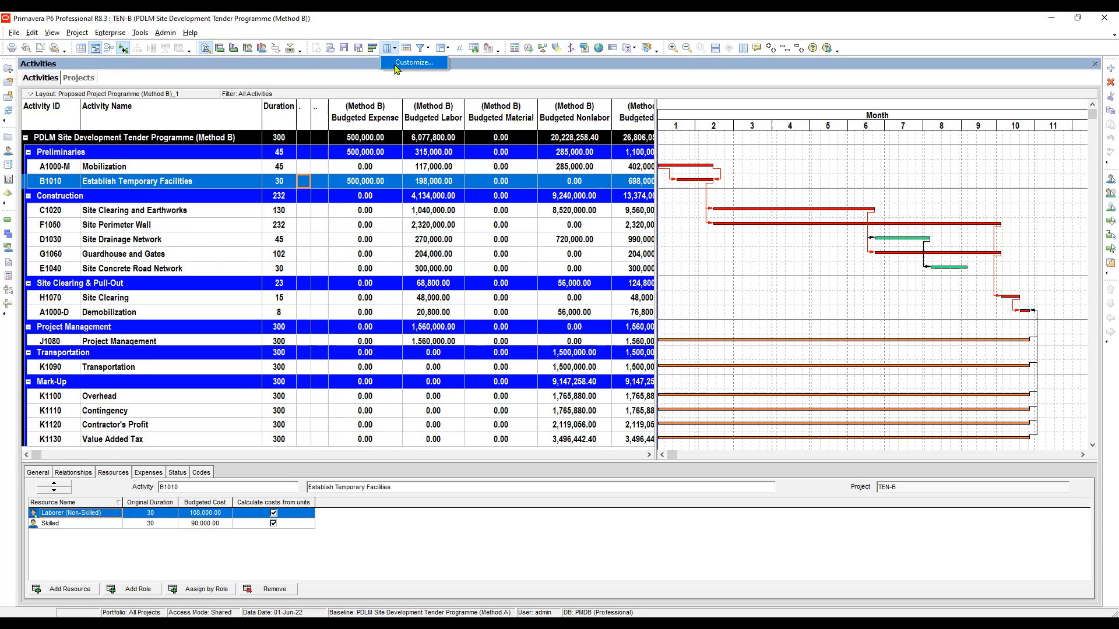
click(413, 62)
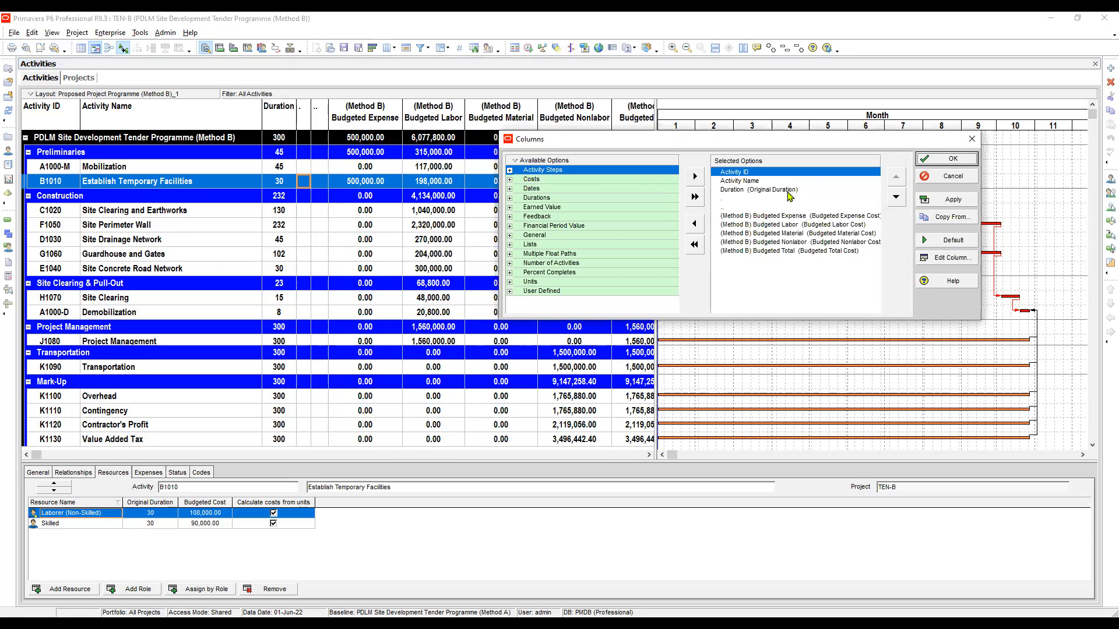
key(l)
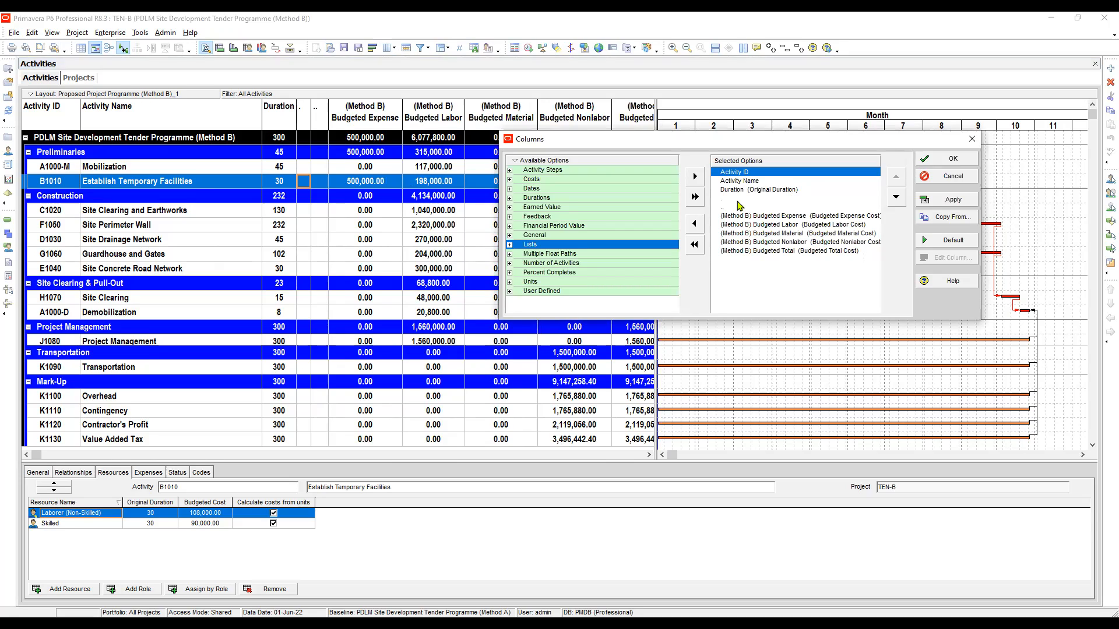
click(545, 199)
click(549, 190)
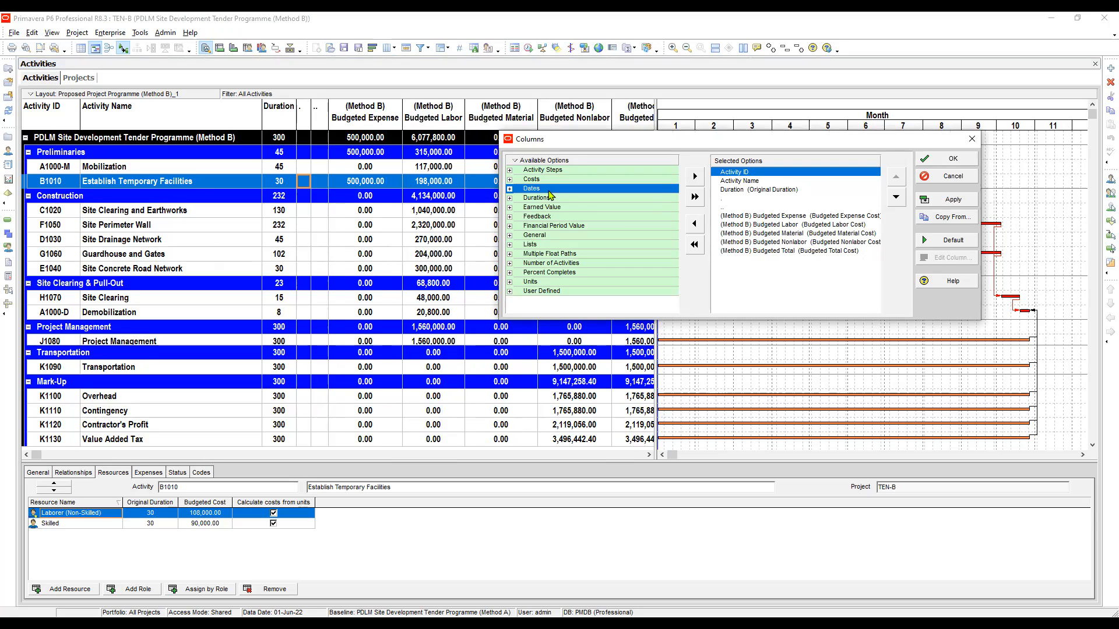
key(ctrl+f)
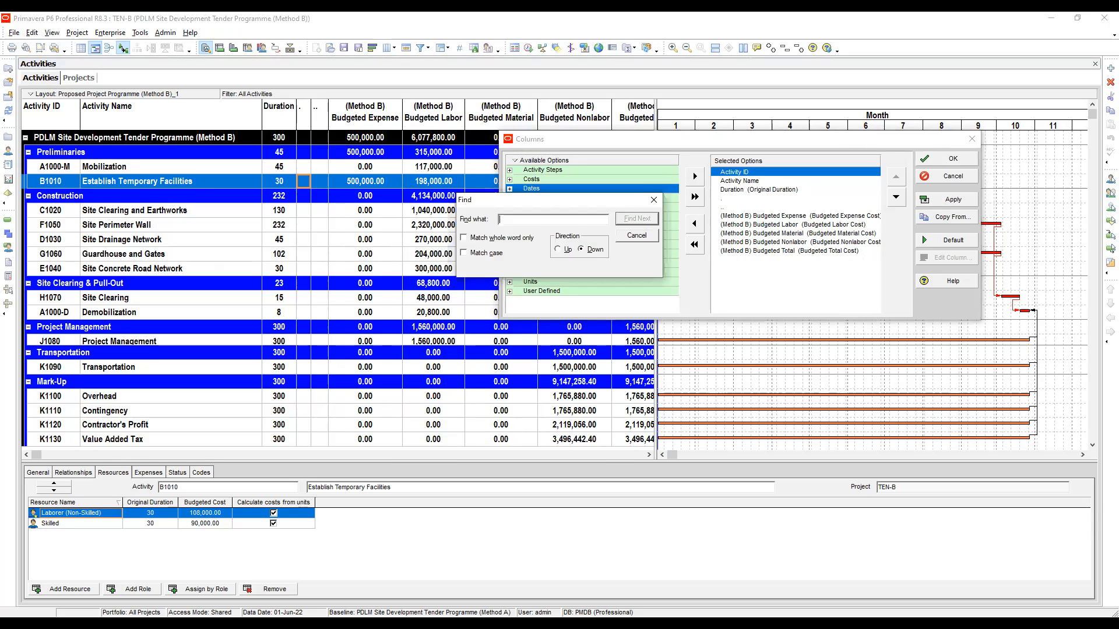
text(budget)
key(Return)
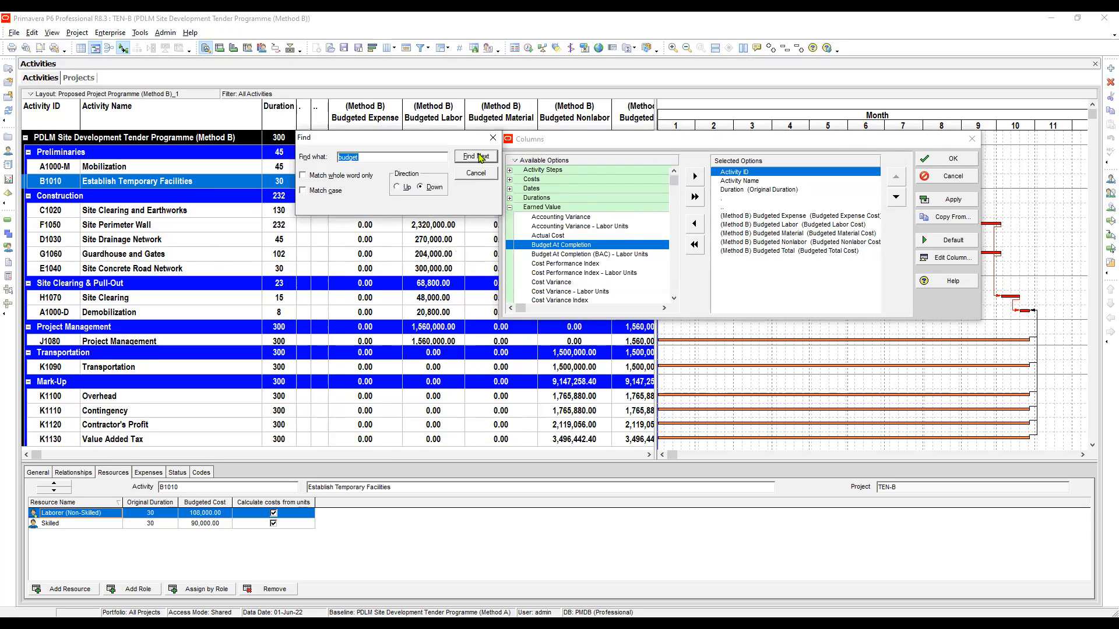
click(479, 157)
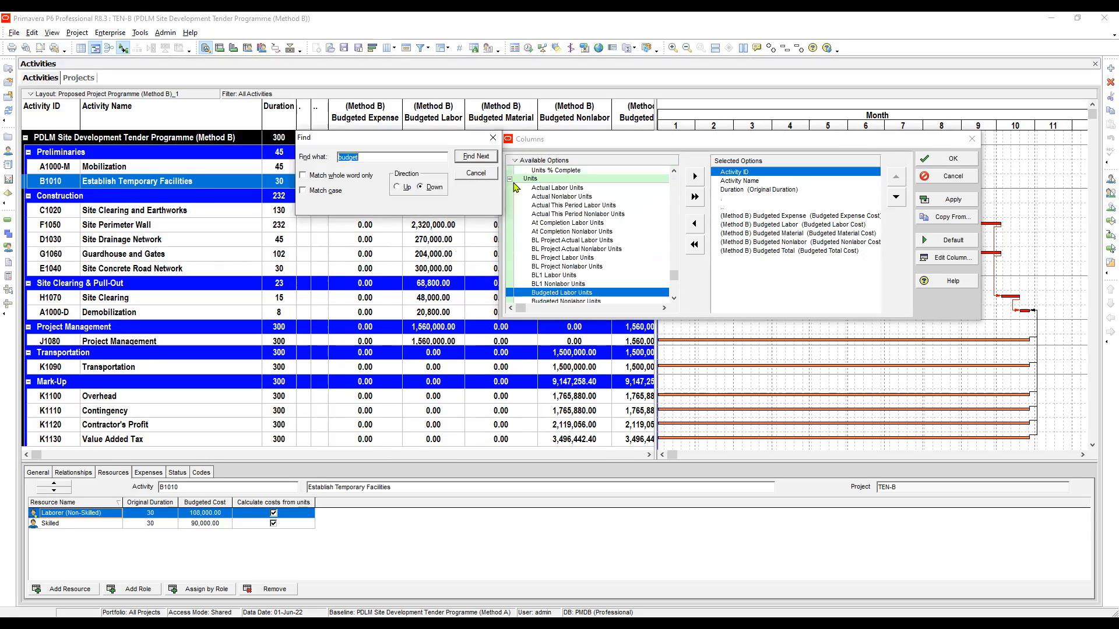
click(477, 158)
click(476, 160)
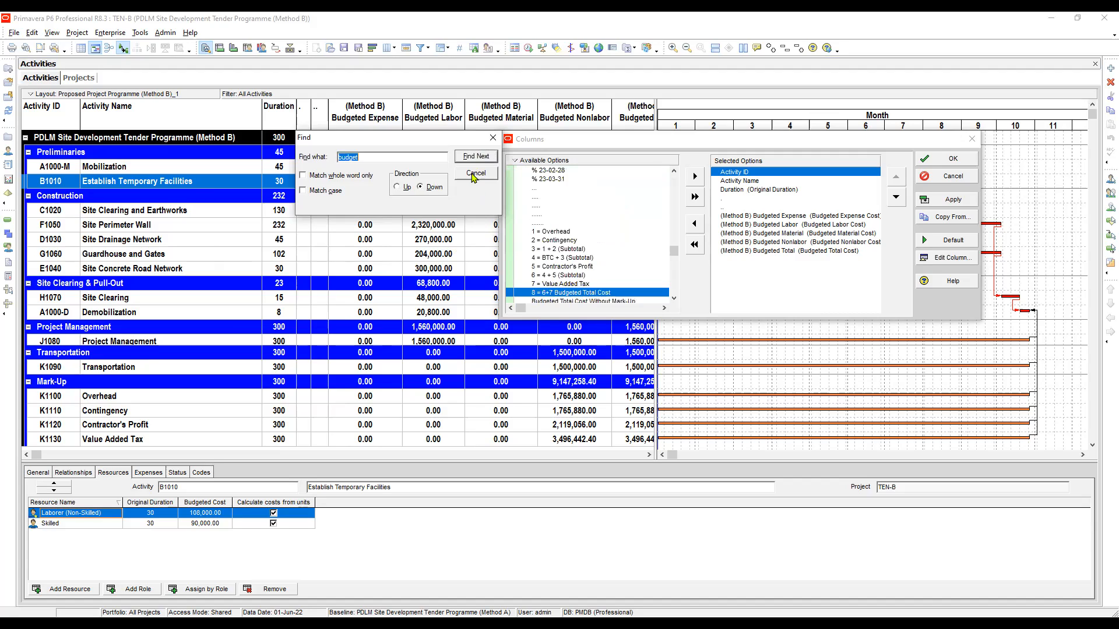
click(472, 158)
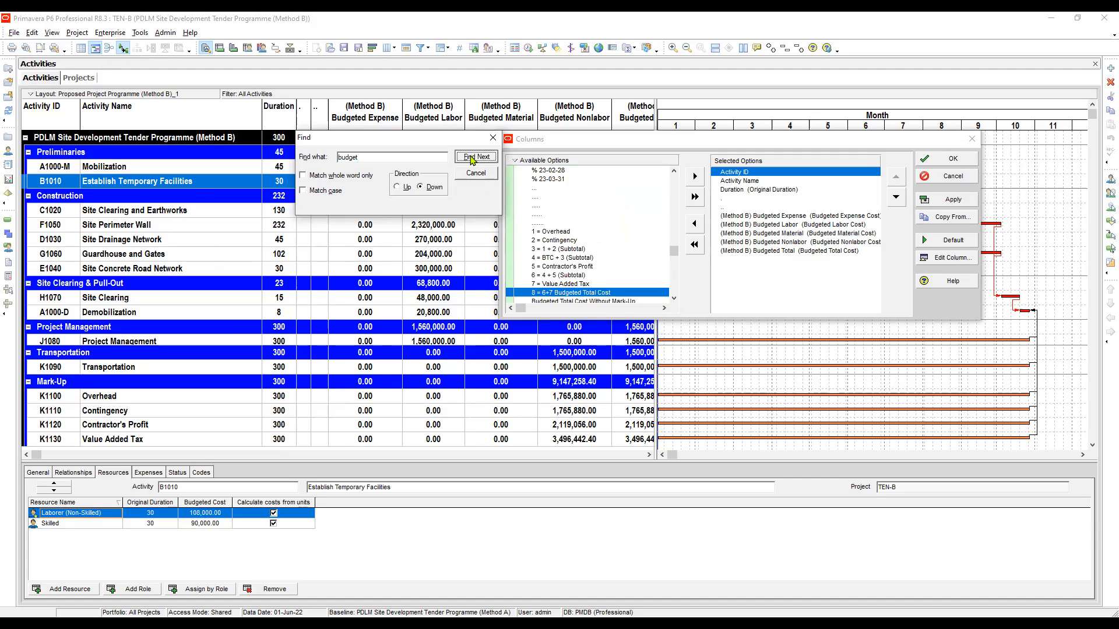
click(472, 159)
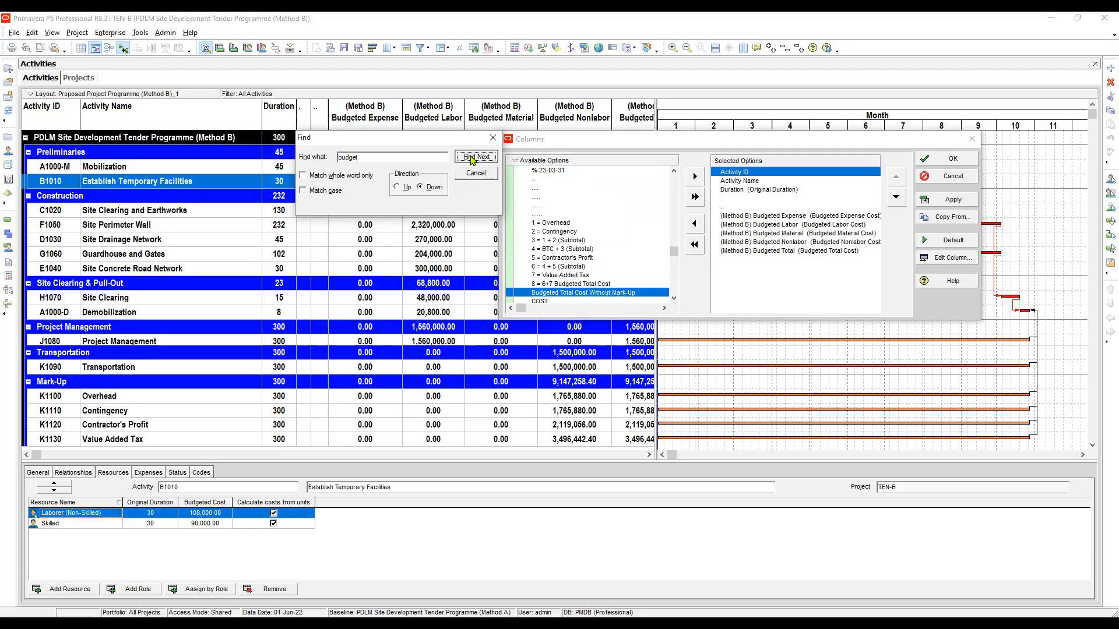
click(472, 159)
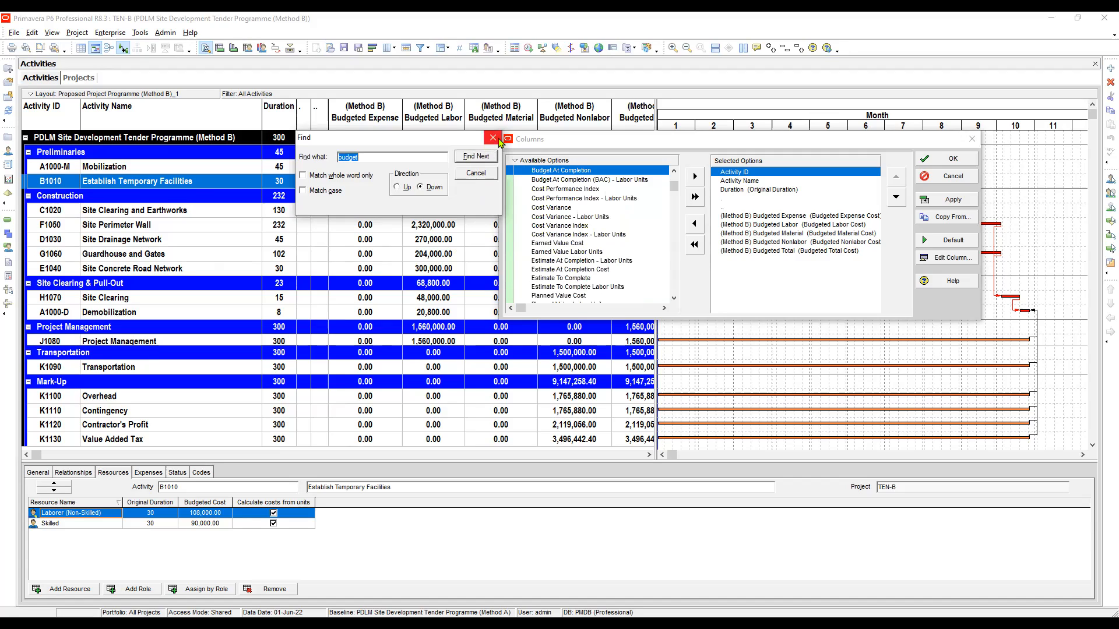
Step: Close the search, expand the Costs group of available columns and examine its cost entries
click(493, 138)
scroll(674, 186, up, 3)
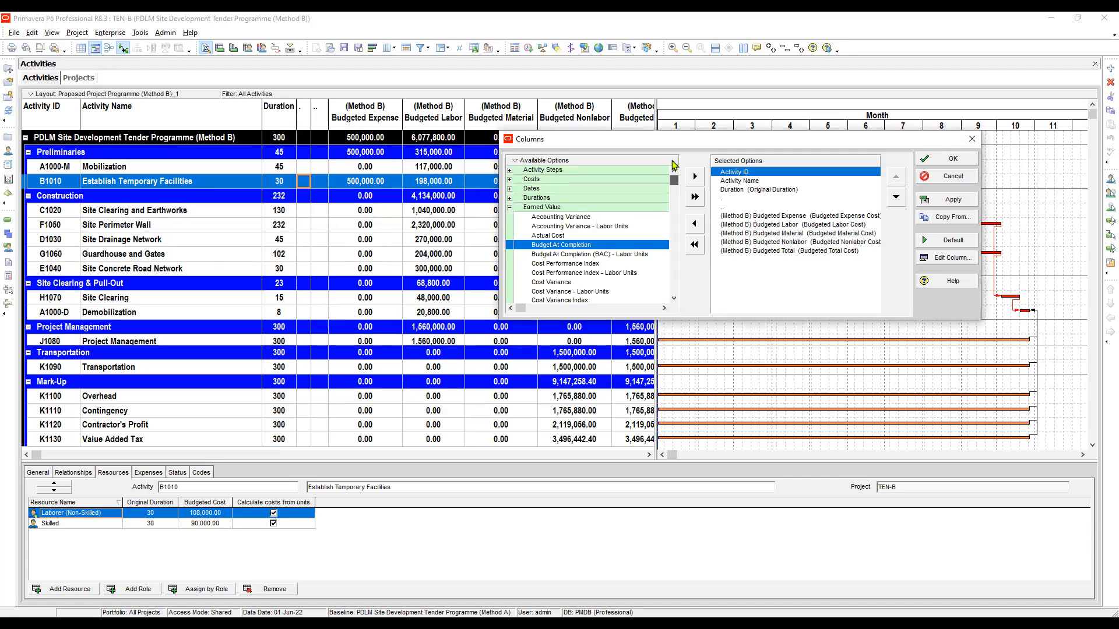
click(510, 179)
click(571, 187)
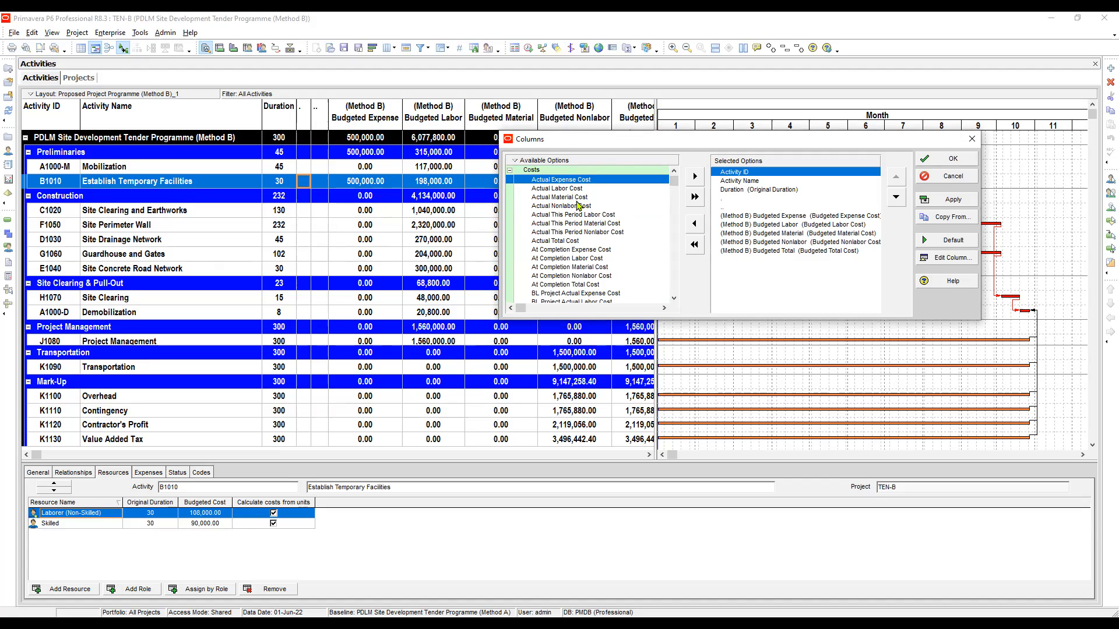
click(571, 189)
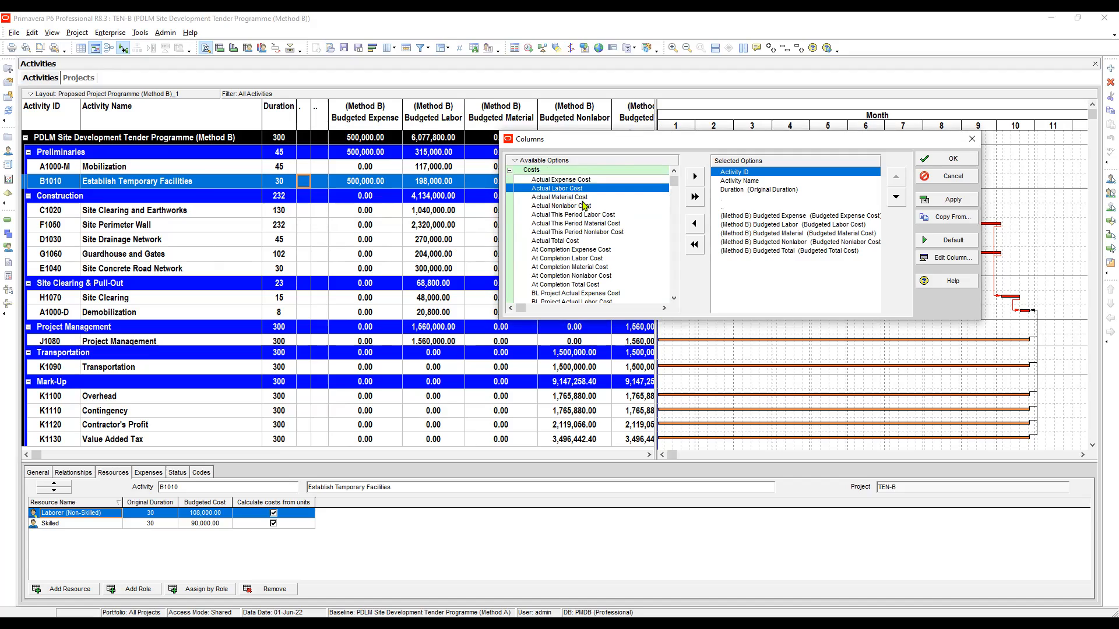
text(at)
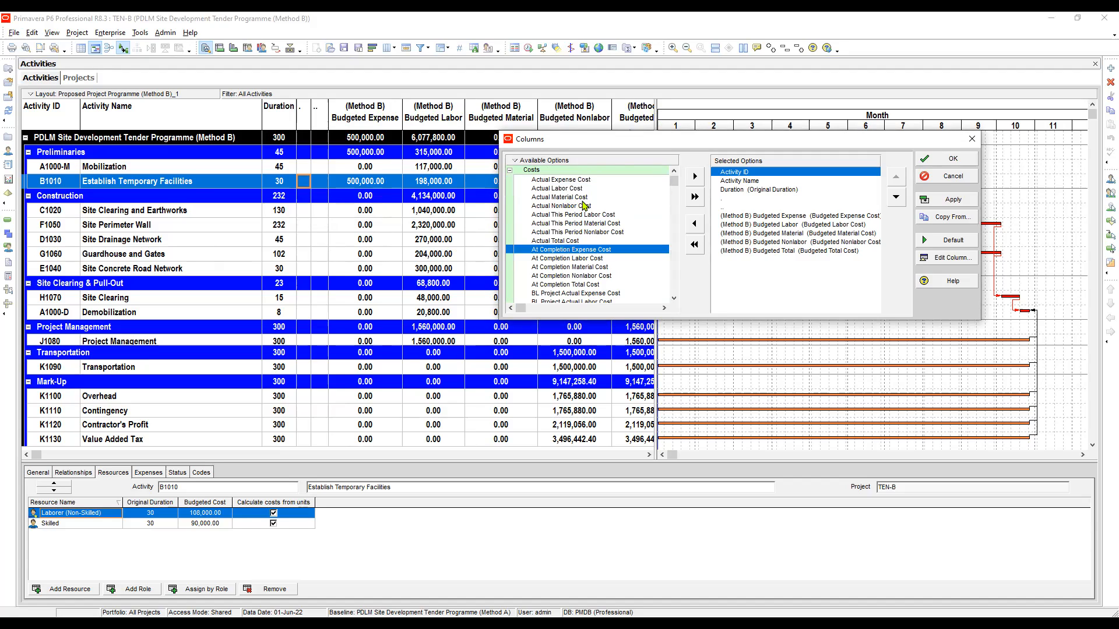
scroll(584, 205, down, 3)
scroll(584, 205, down, 9)
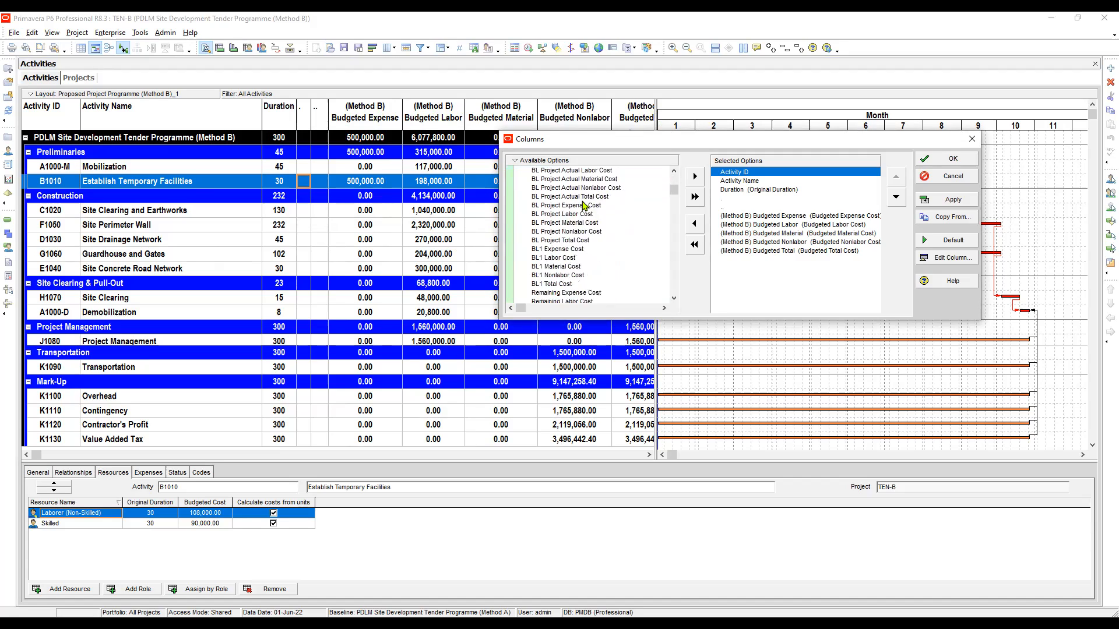
scroll(584, 205, down, 2)
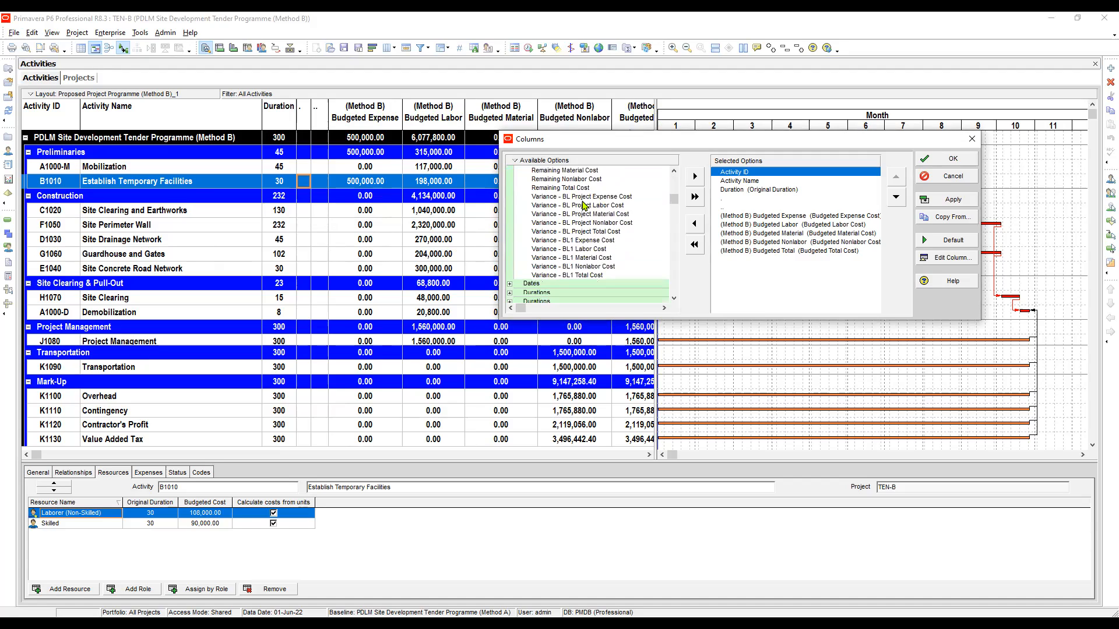
Step: Compare the BL Project and BL1 cost entries in the Costs group to identify the baseline cost columns
scroll(584, 205, up, 3)
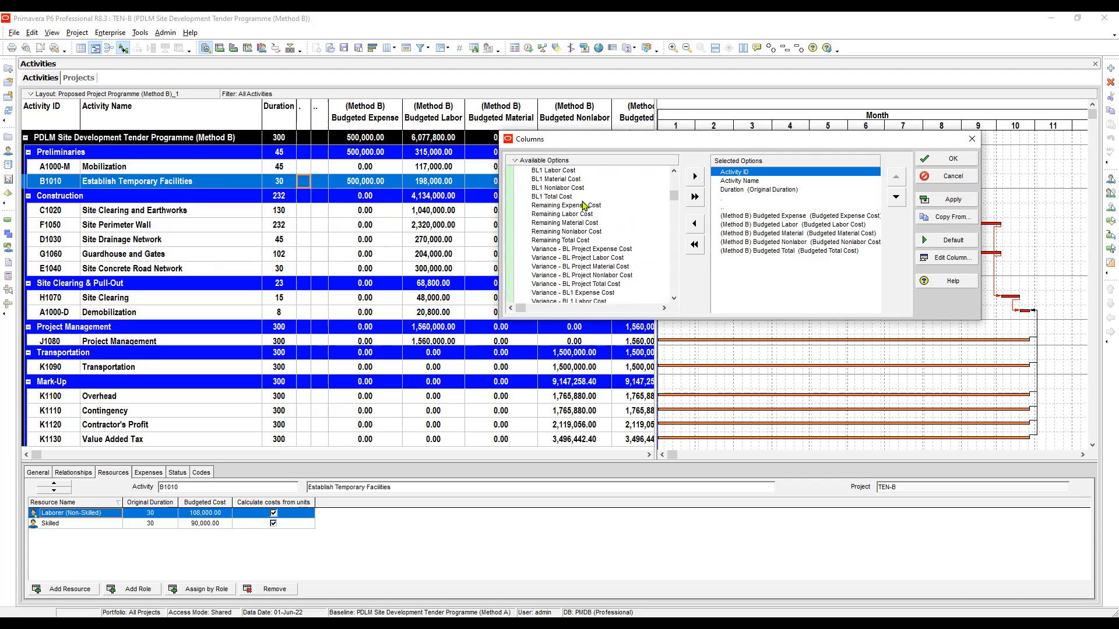
scroll(583, 205, up, 1)
scroll(584, 206, up, 2)
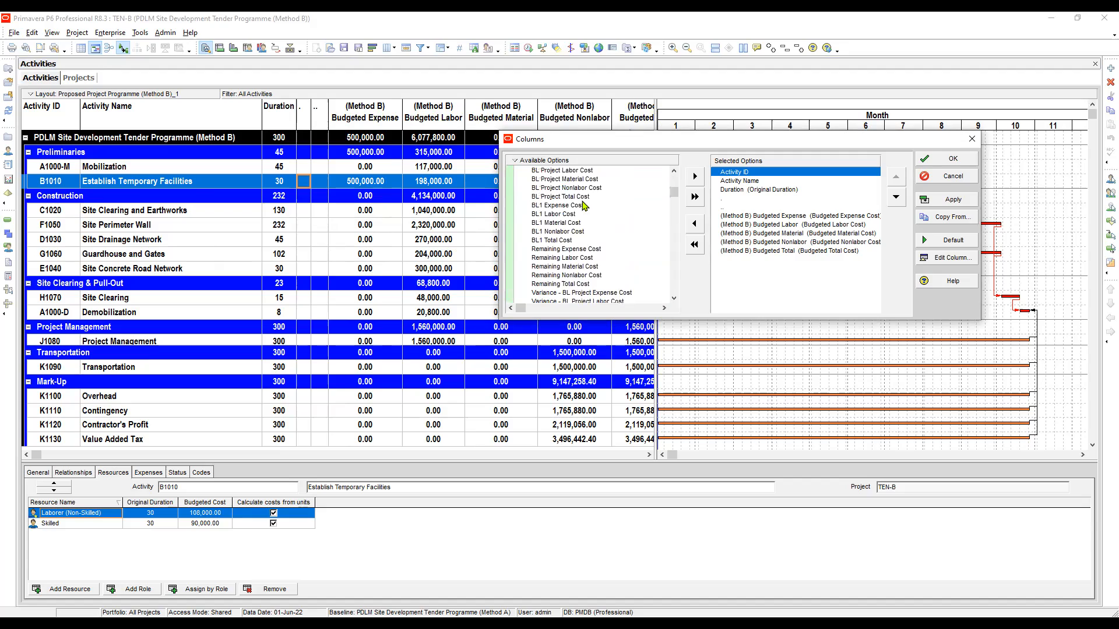
scroll(584, 205, up, 1)
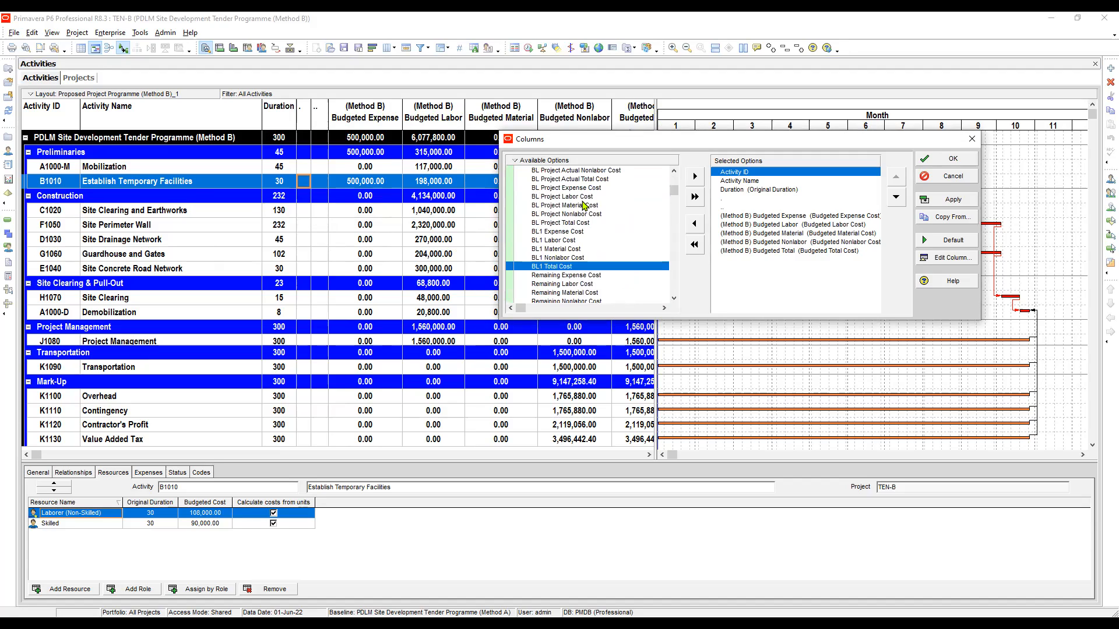
key(Up)
key(Up)
key(Up)
key(Up)
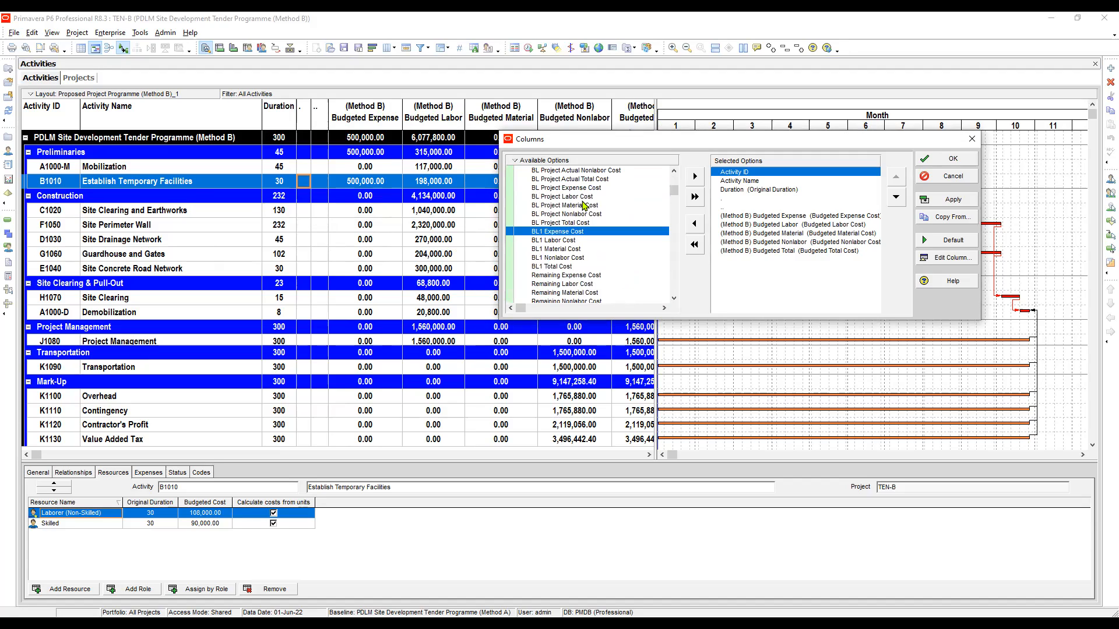
scroll(584, 205, up, 3)
click(584, 213)
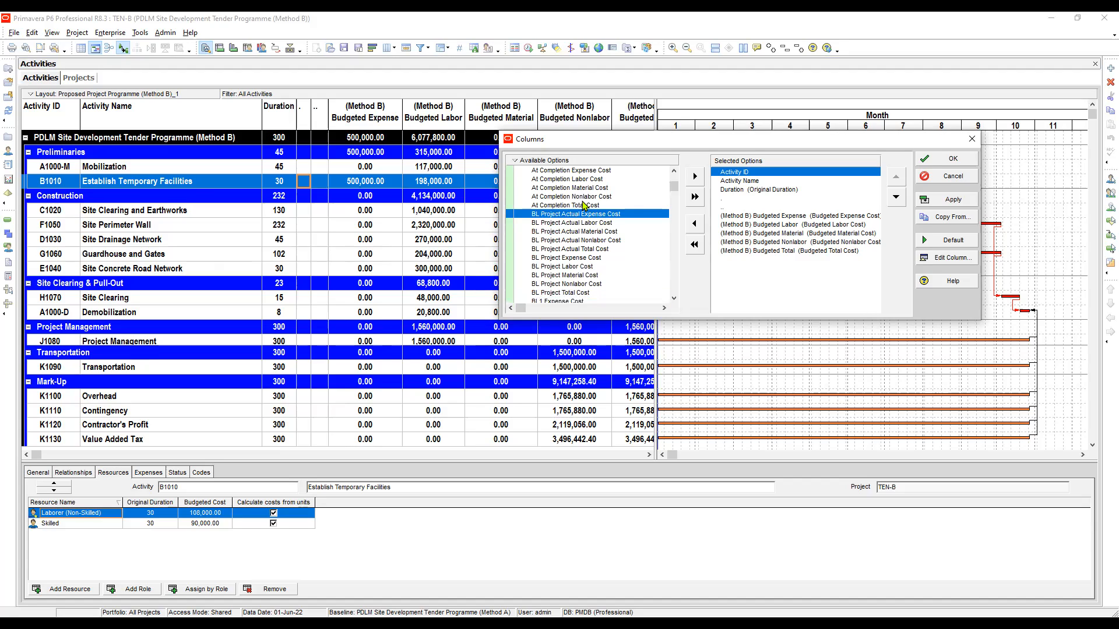
key(Down)
scroll(584, 205, down, 2)
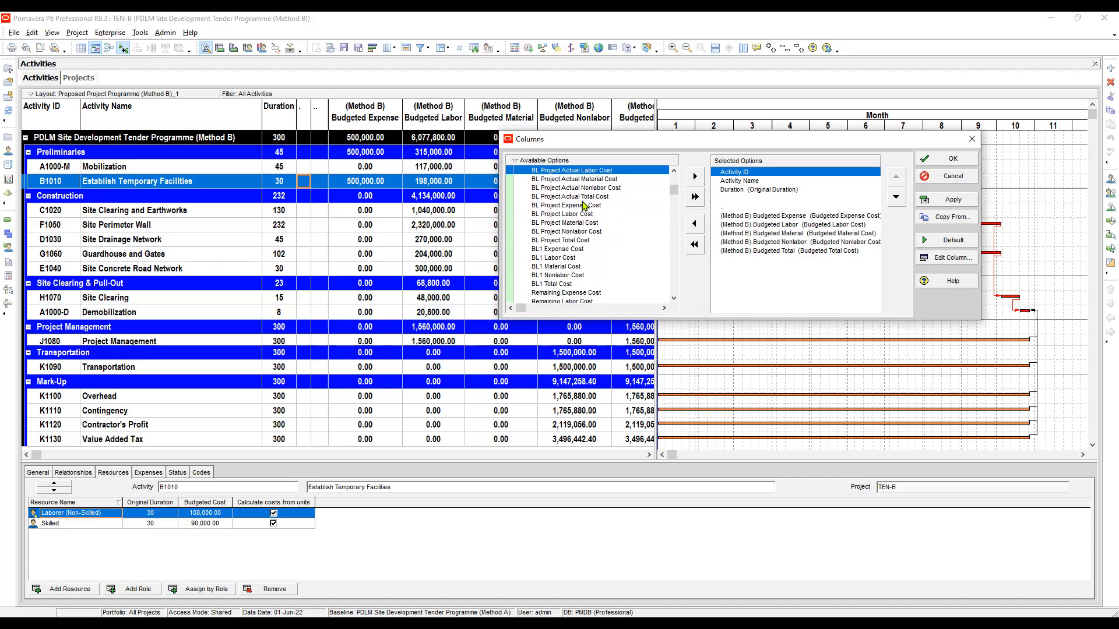
text(bl1)
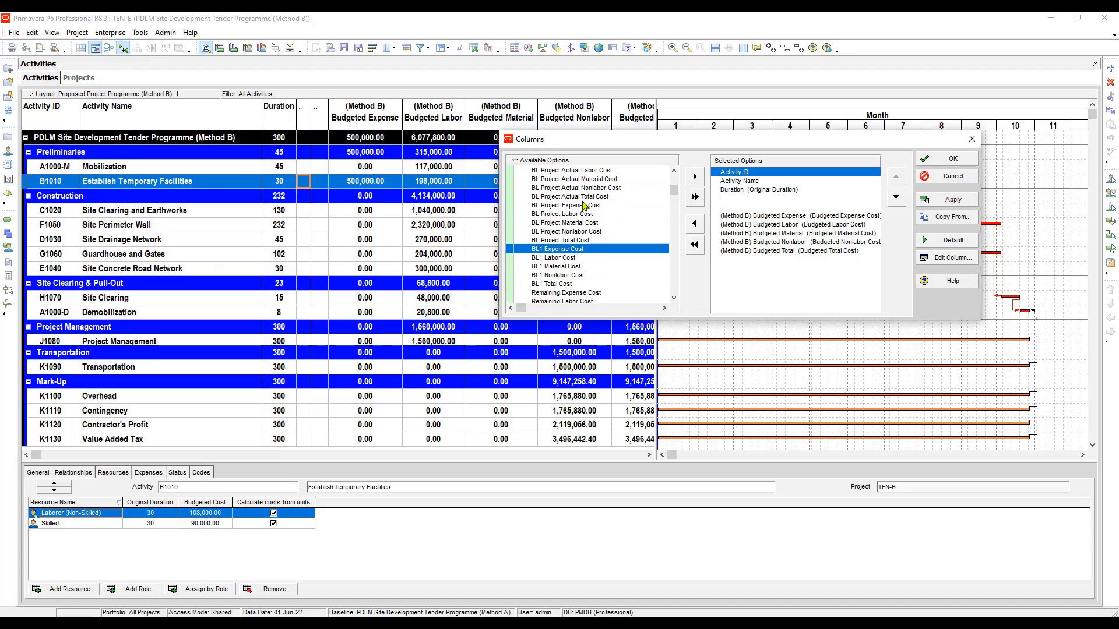
key(Up)
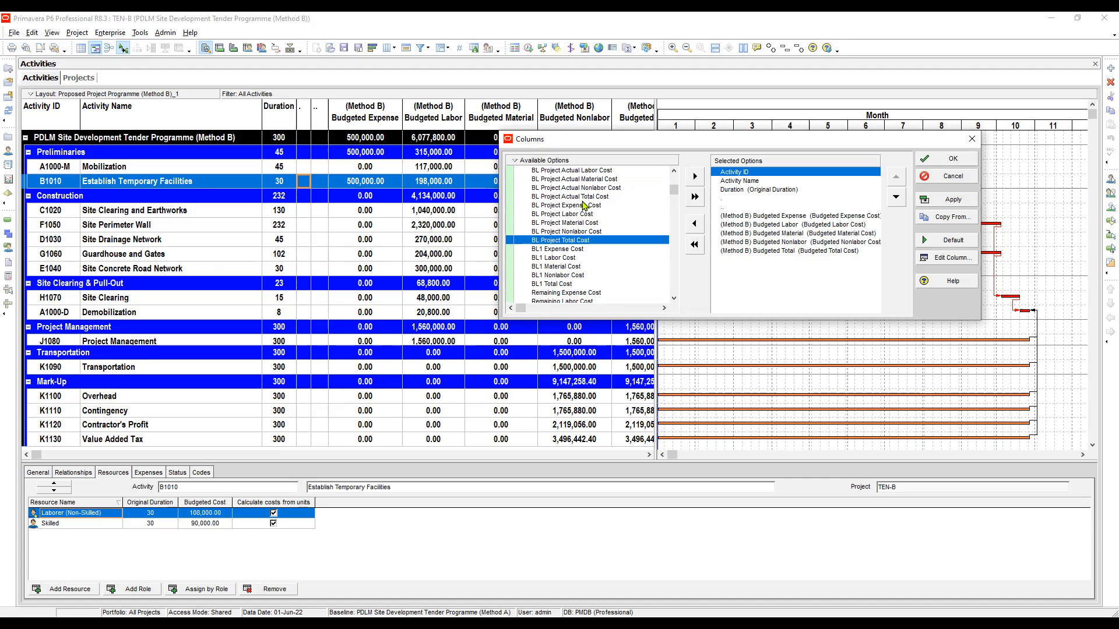
key(Down)
scroll(585, 205, up, 2)
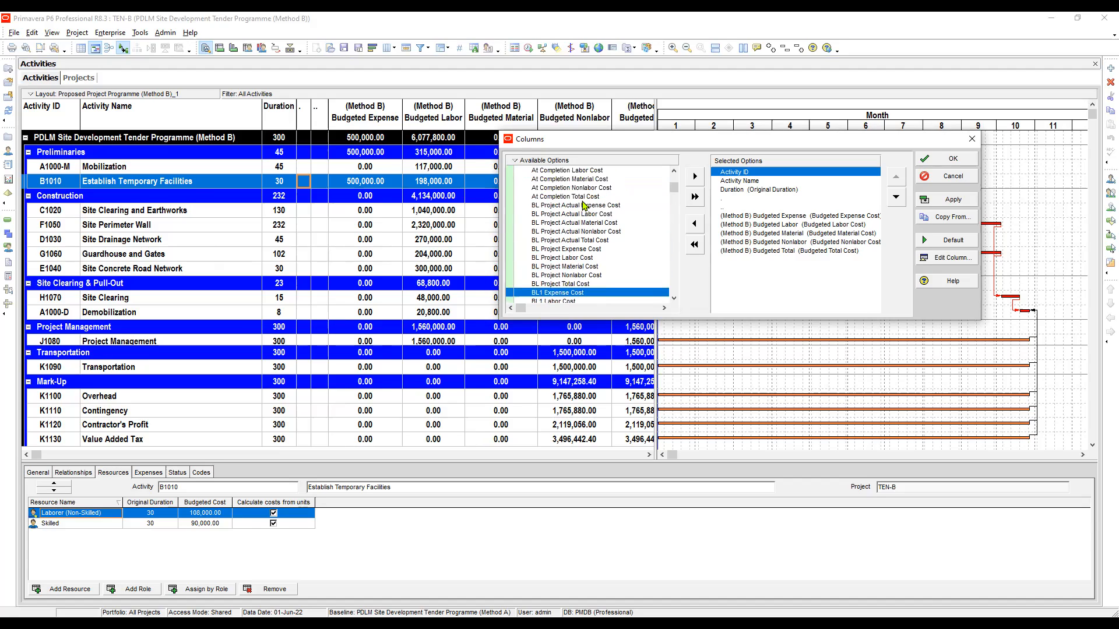
Step: Add BL Project Expense Cost to the selected columns directly after the "." separator
click(584, 206)
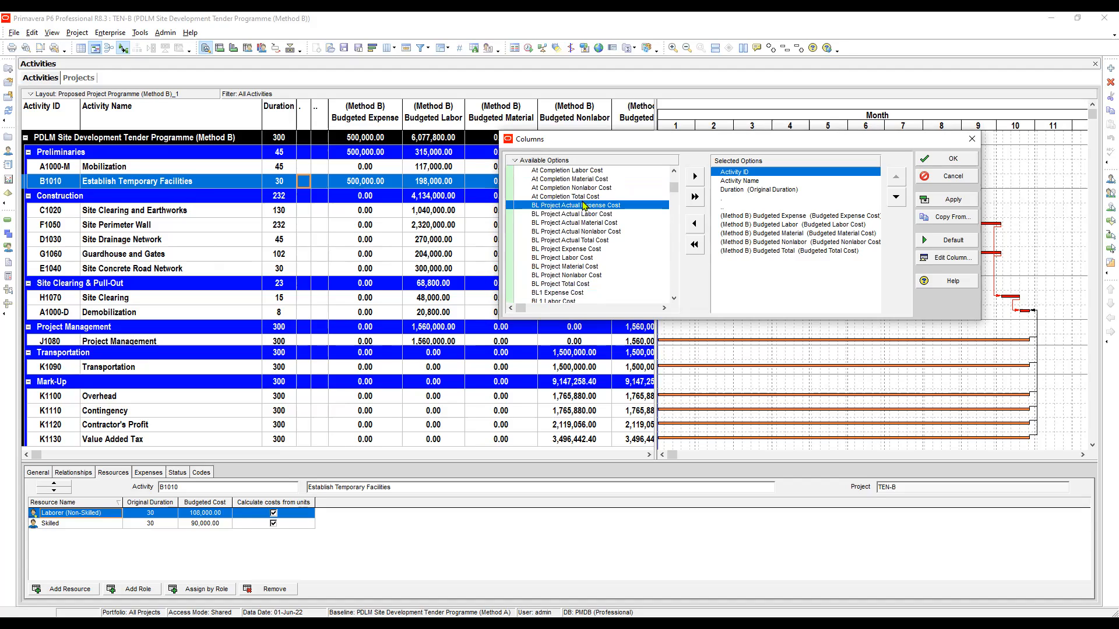
key(Down)
key(Down)
key(Down)
key(Down)
key(Down)
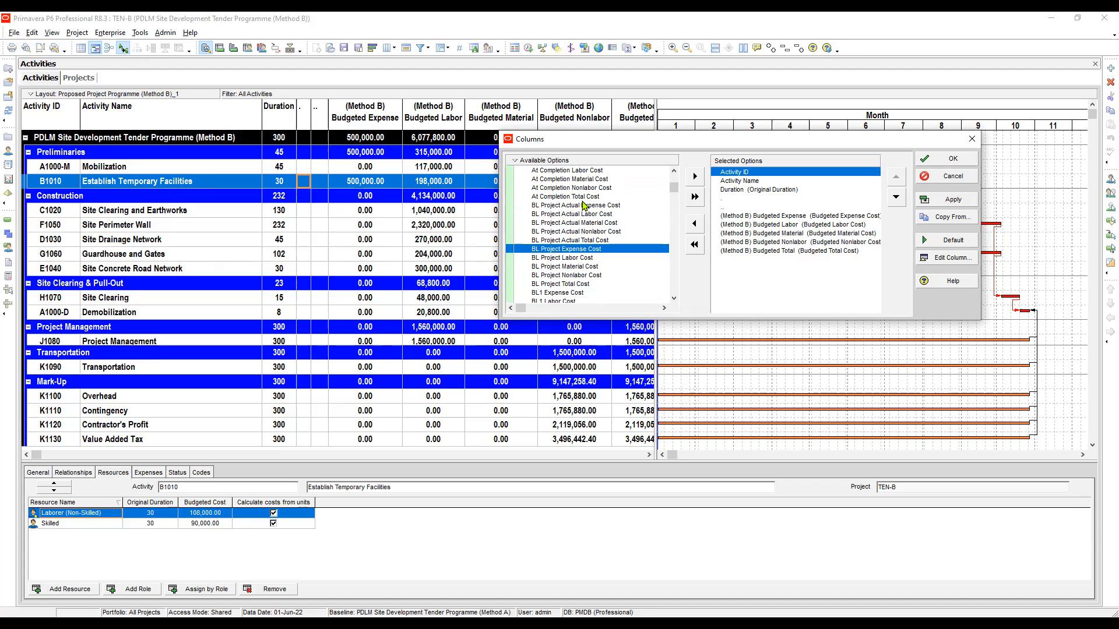
click(730, 199)
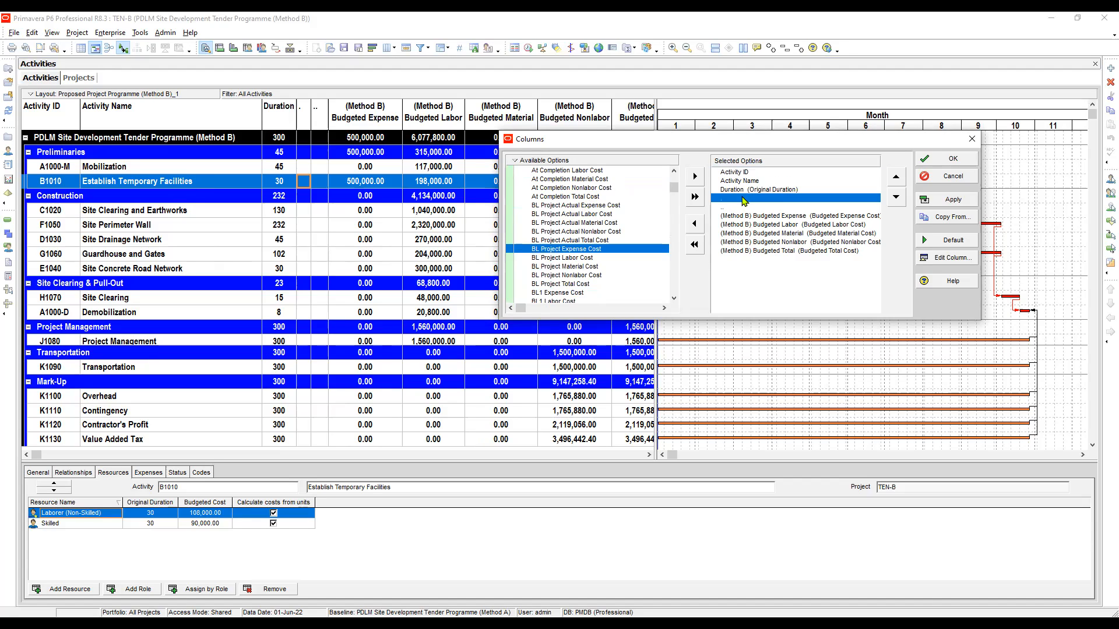
click(697, 178)
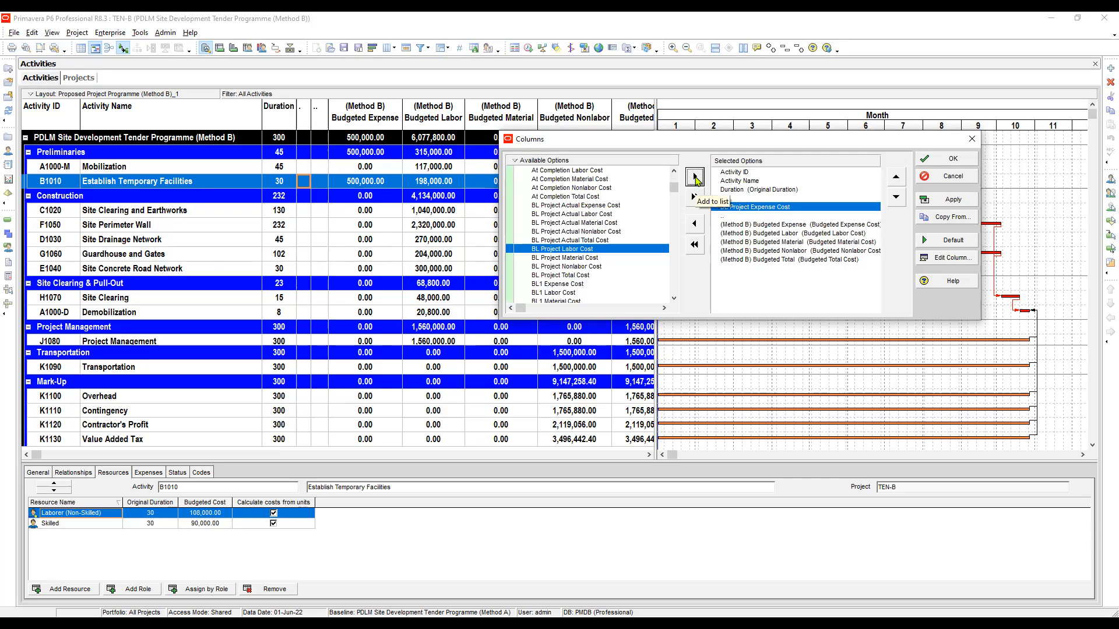
Step: Add BL Project Labor Cost, Nonlabor Cost, Material Cost and Total Cost after BL Project Expense Cost, in that order
click(696, 178)
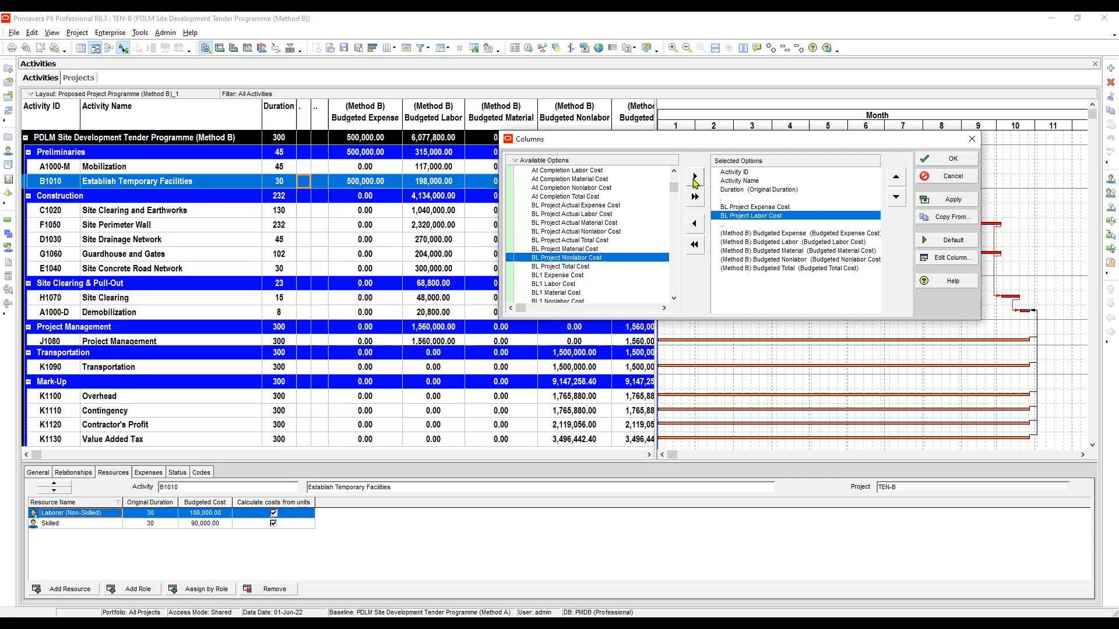
click(697, 178)
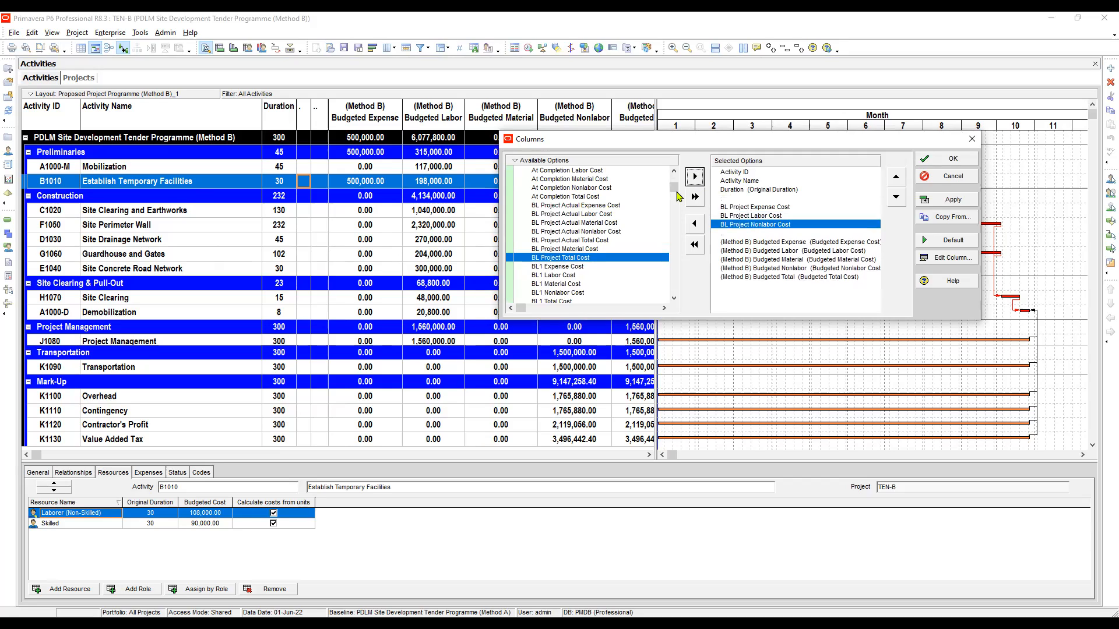
key(Up)
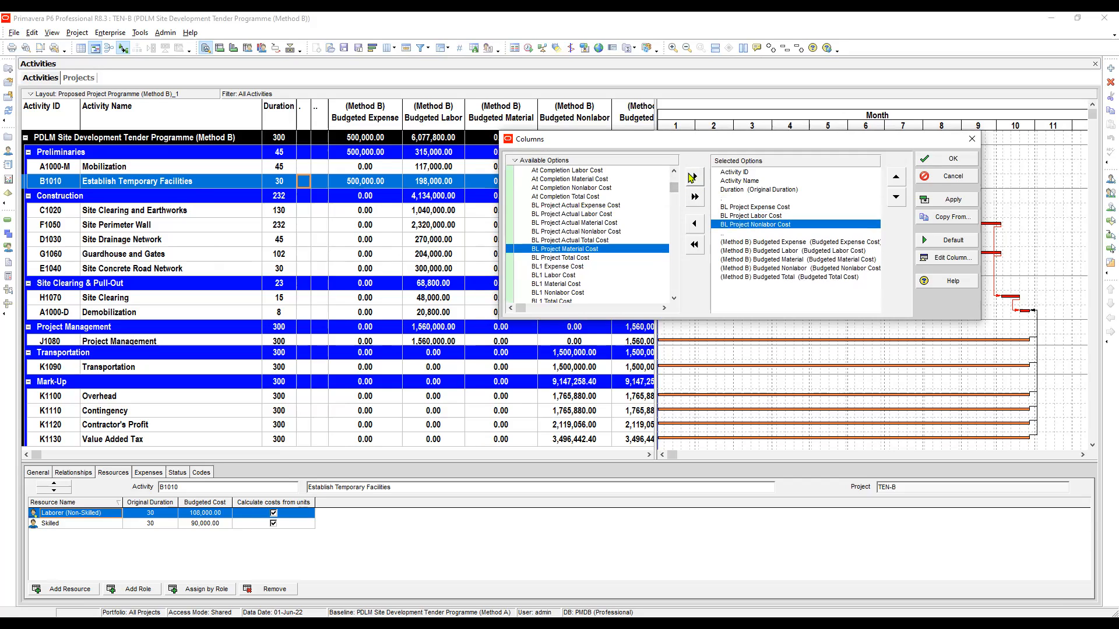
click(695, 178)
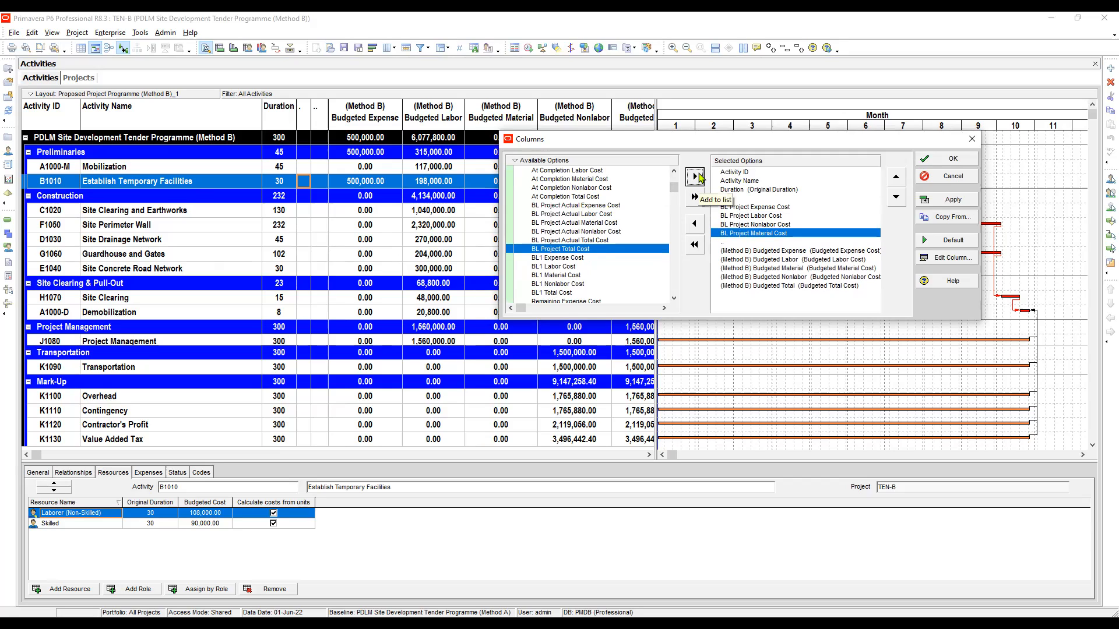
click(696, 177)
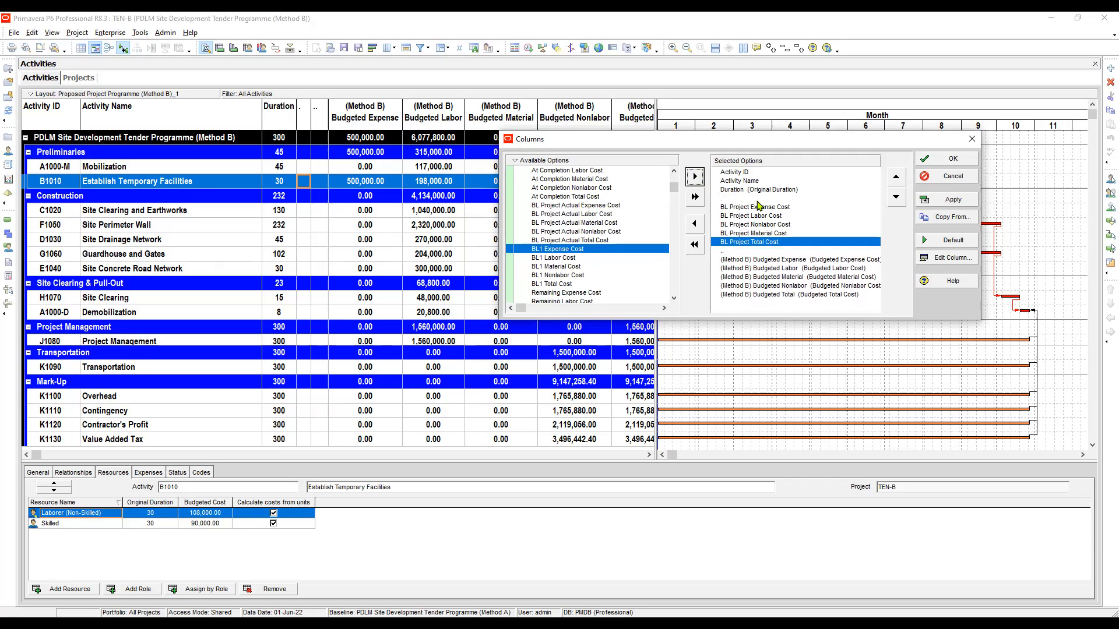
Step: Retitle the BL Project Expense Cost column "(Method A) Project Expense" with centered alignment, copying the "(Method A)" prefix for reuse
click(759, 207)
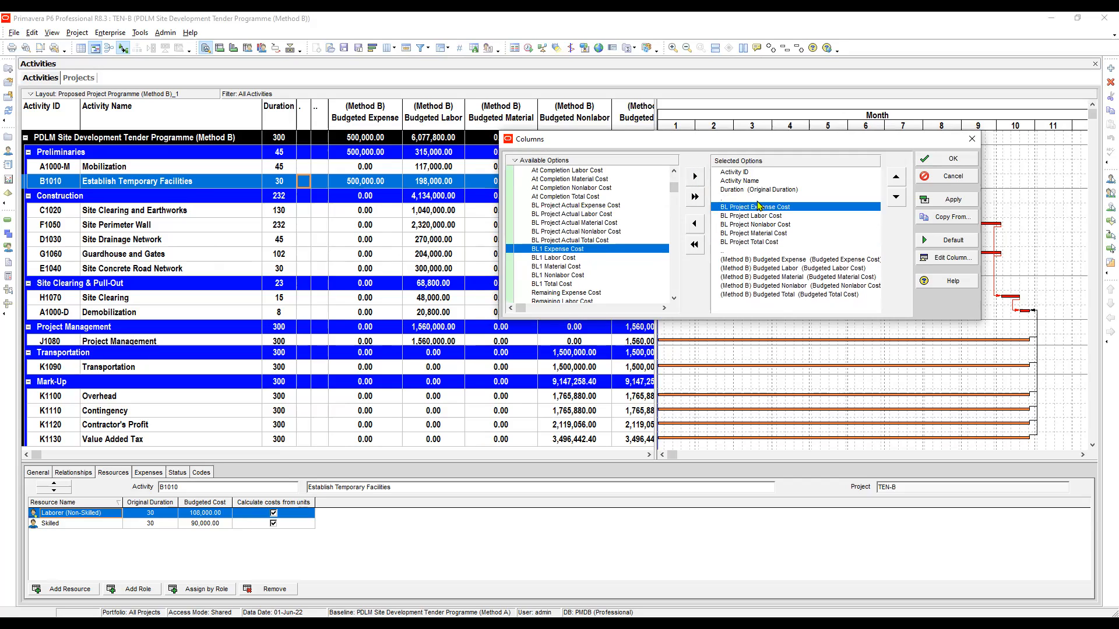
click(945, 257)
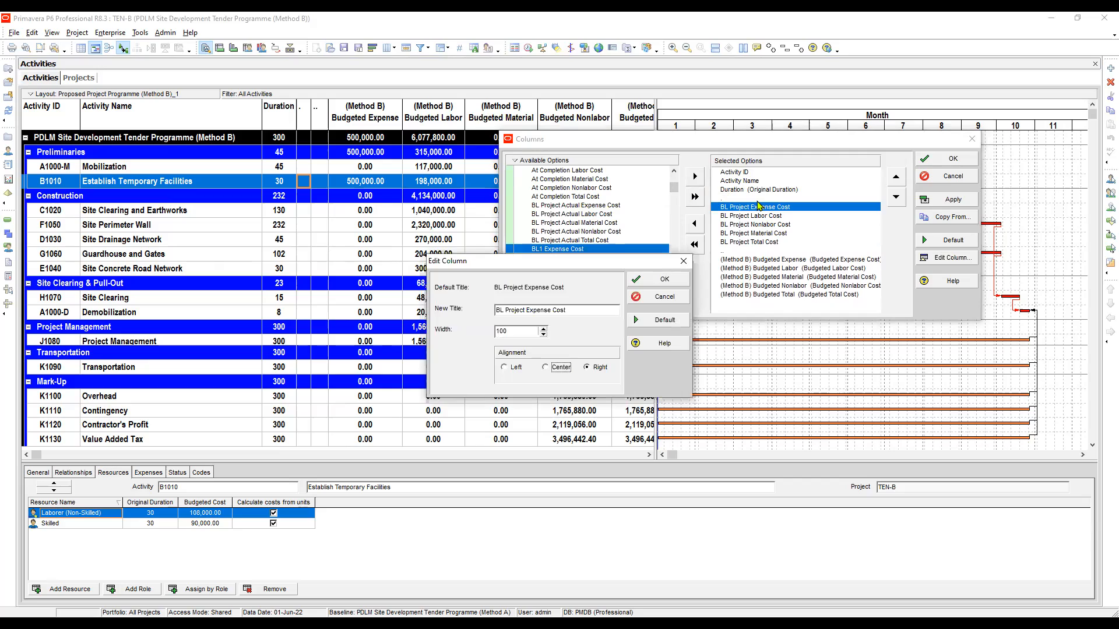
key(Tab)
key(shift+Tab)
double_click(500, 310)
text(Meth)
text(od )
text(A)
text() )
text(()
drag(528, 310, 439, 324)
key(ctrl+c)
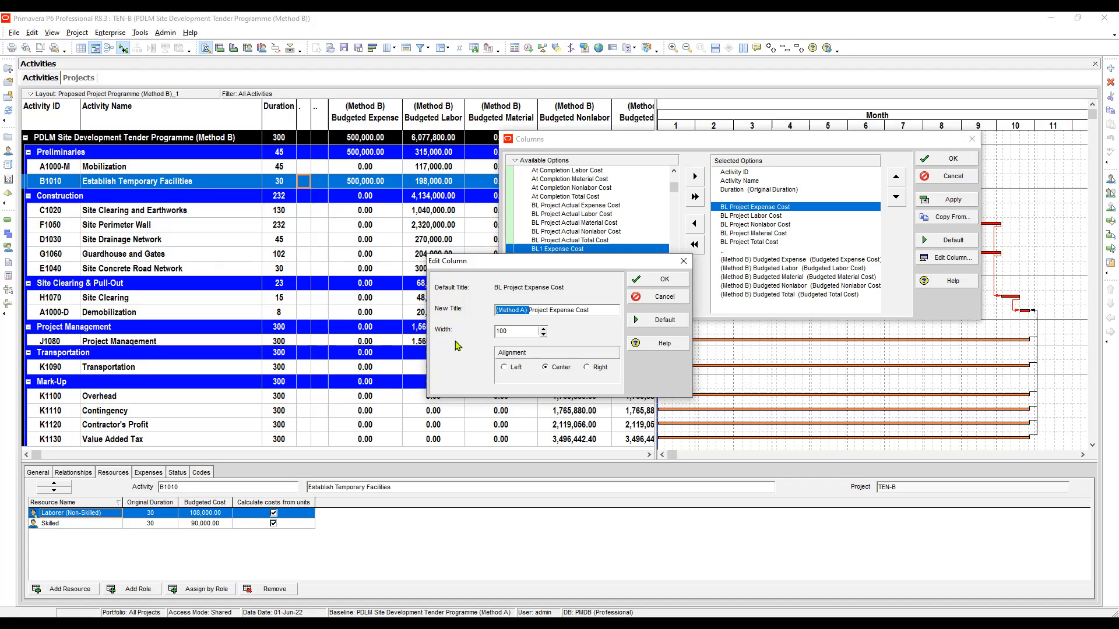
key(End)
key(ctrl+shift+Left)
key(BackSpace)
key(Return)
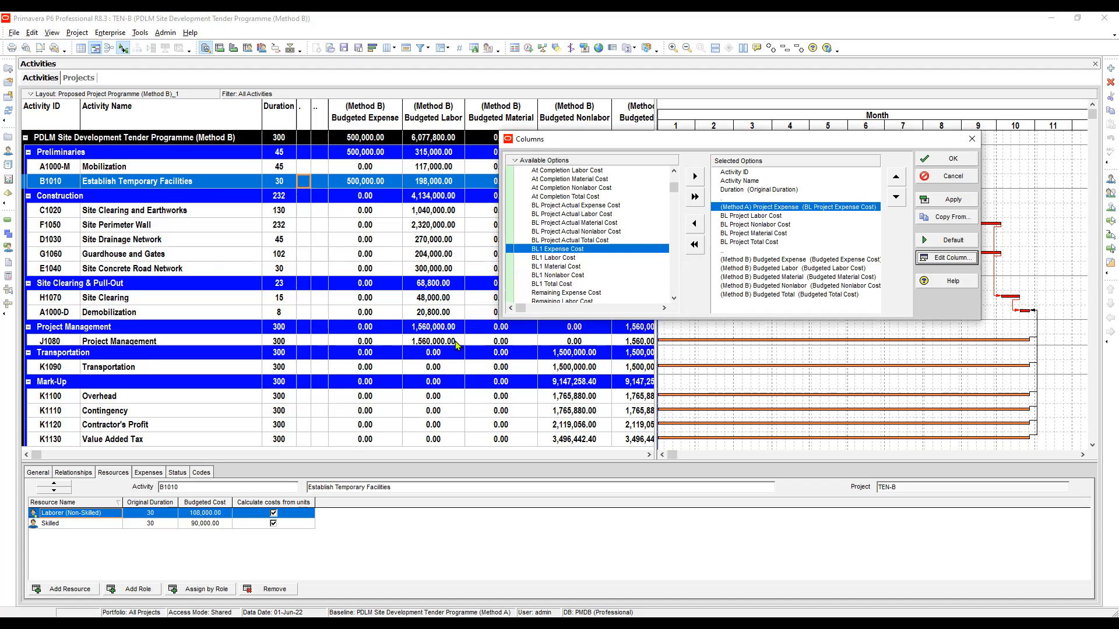
Step: Center the BL Project Labor Cost column and retitle it "(Method A) Project Labor" using the copied prefix
key(Return)
key(Return)
key(Down)
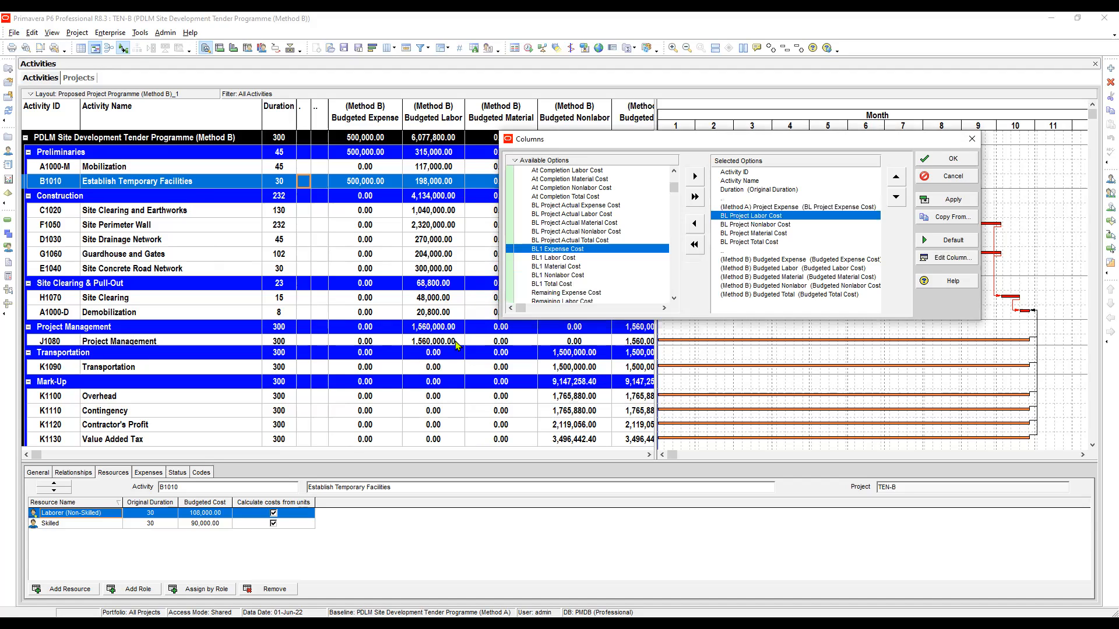
key(Return)
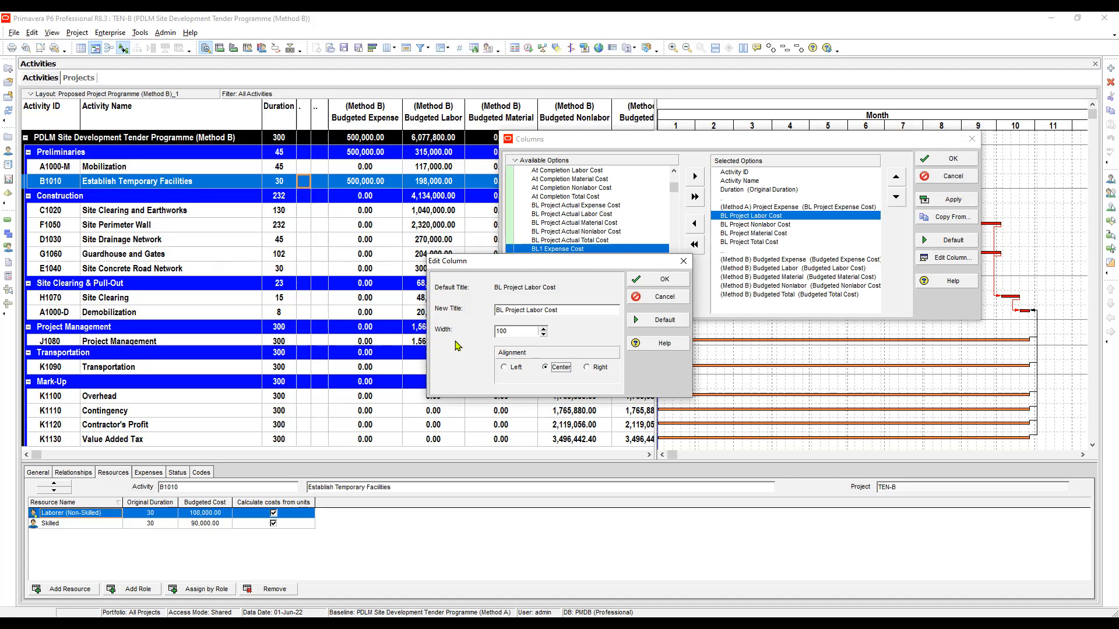
key(shift+Tab)
key(shift+Tab)
key(ctrl+shift+Right)
key(ctrl+v)
key(shift+End)
key(BackSpace)
key(BackSpace)
key(Return)
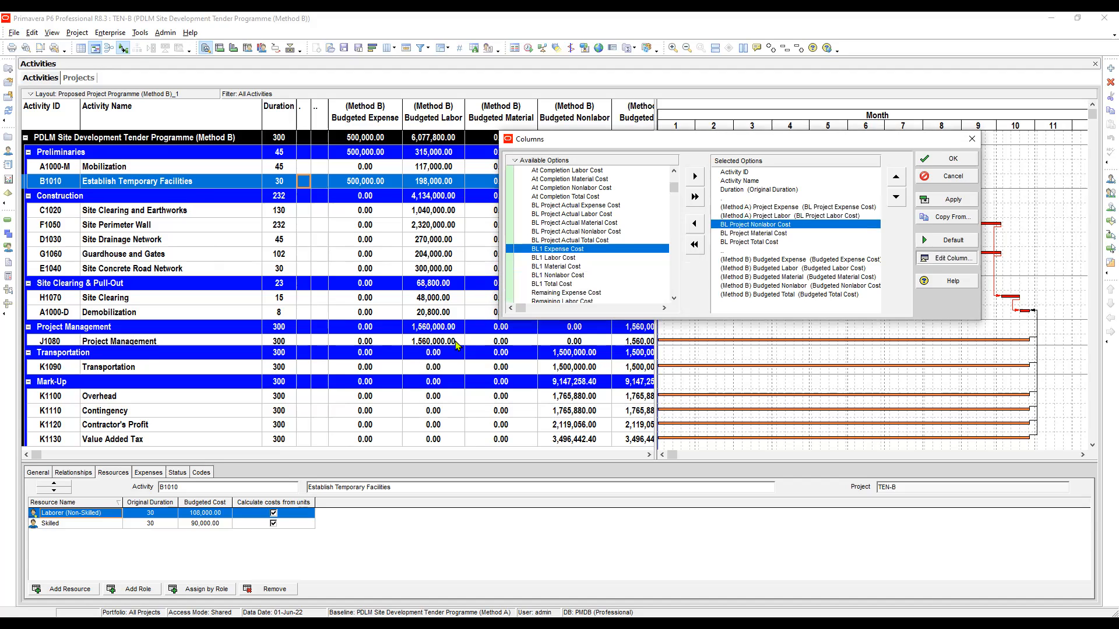
Step: Center the BL Project Nonlabor Cost column and retitle it "(Method A) Project Nonlabor" using the copied prefix
key(Return)
key(shift+Tab)
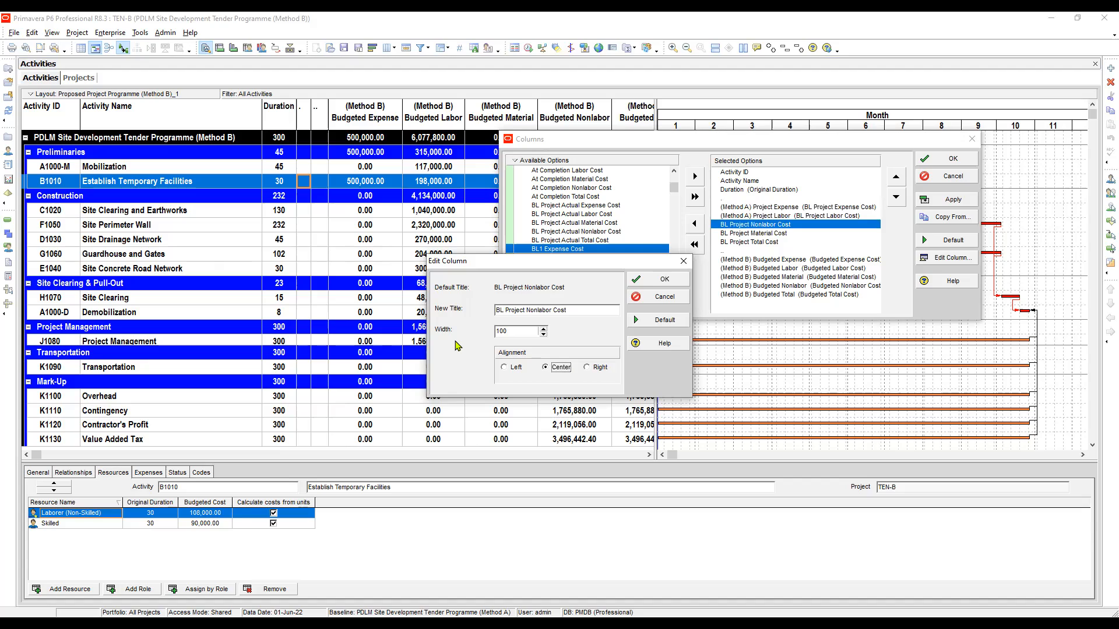
drag(506, 310, 452, 308)
key(ctrl+v)
key(ctrl+shift+Left)
key(Left)
key(BackSpace)
key(BackSpace)
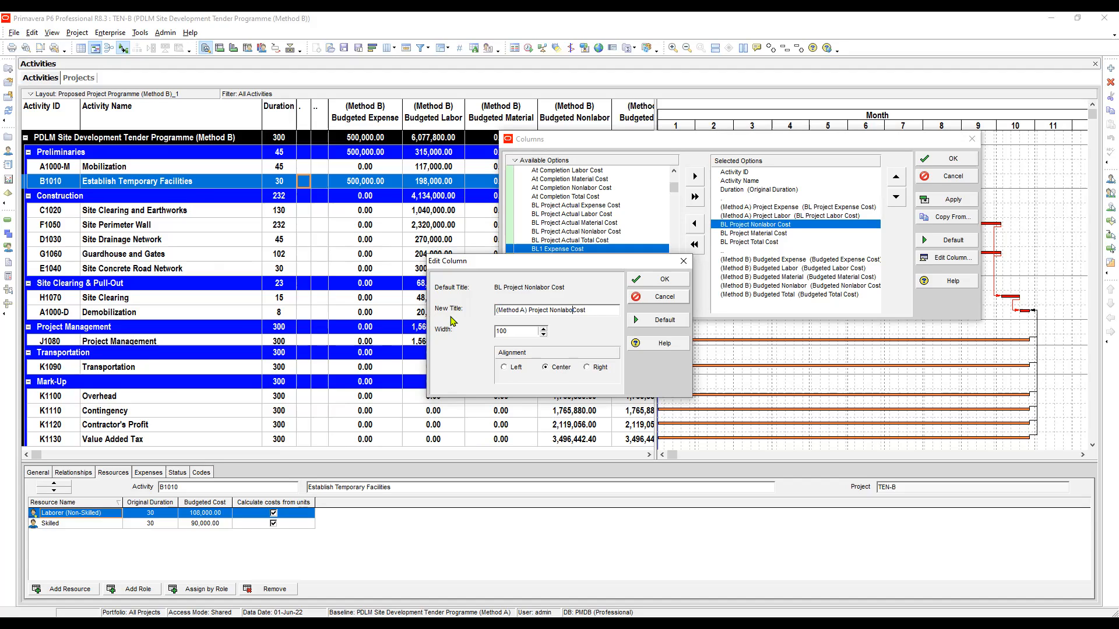
text(r)
key(Return)
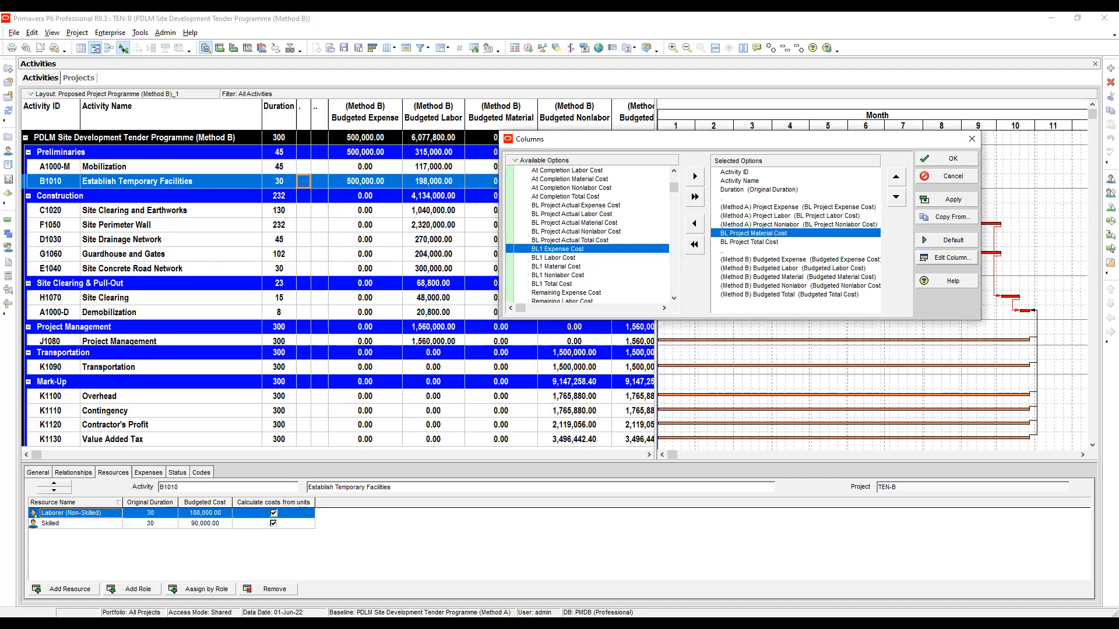
Step: Center the BL Project Material Cost column and retitle it "(Method A) Project Material" using the copied prefix
click(946, 257)
click(557, 367)
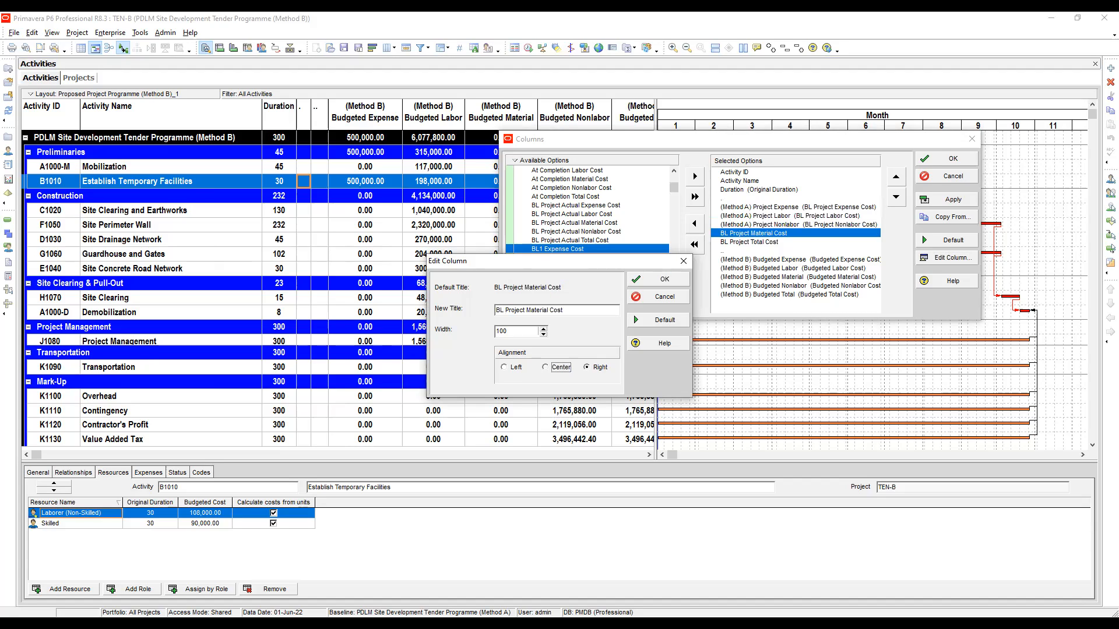
double_click(556, 310)
key(BackSpace)
drag(504, 310, 413, 320)
key(ctrl+v)
key(Return)
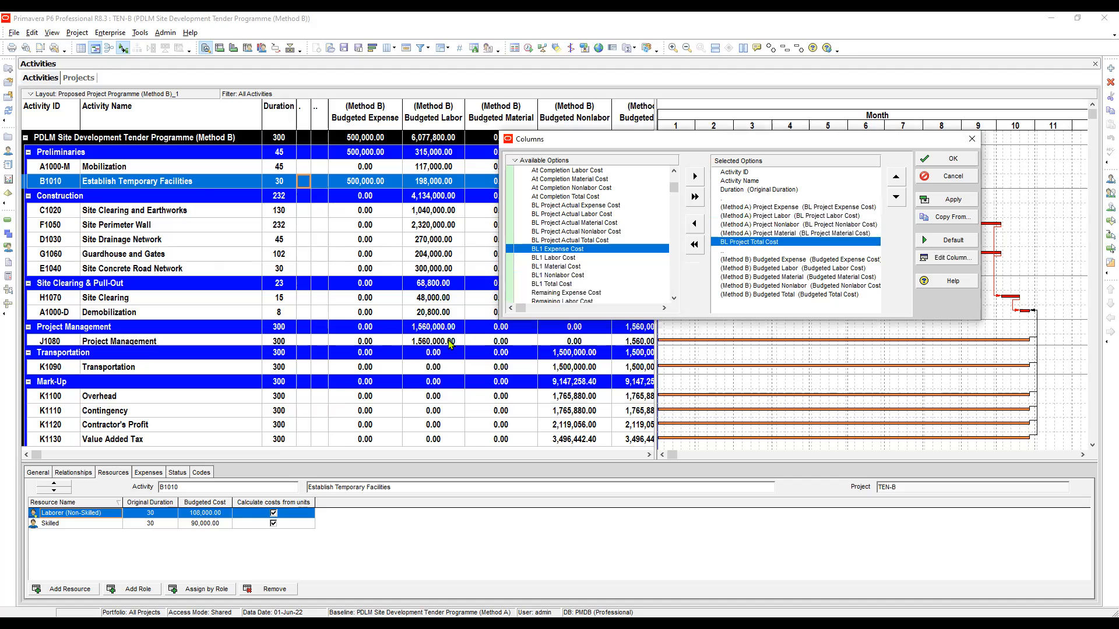
Step: Center the BL Project Total Cost column, retitle it "(Method A) Project Total", and apply the column changes to the activity table
key(Return)
key(c)
drag(505, 310, 433, 311)
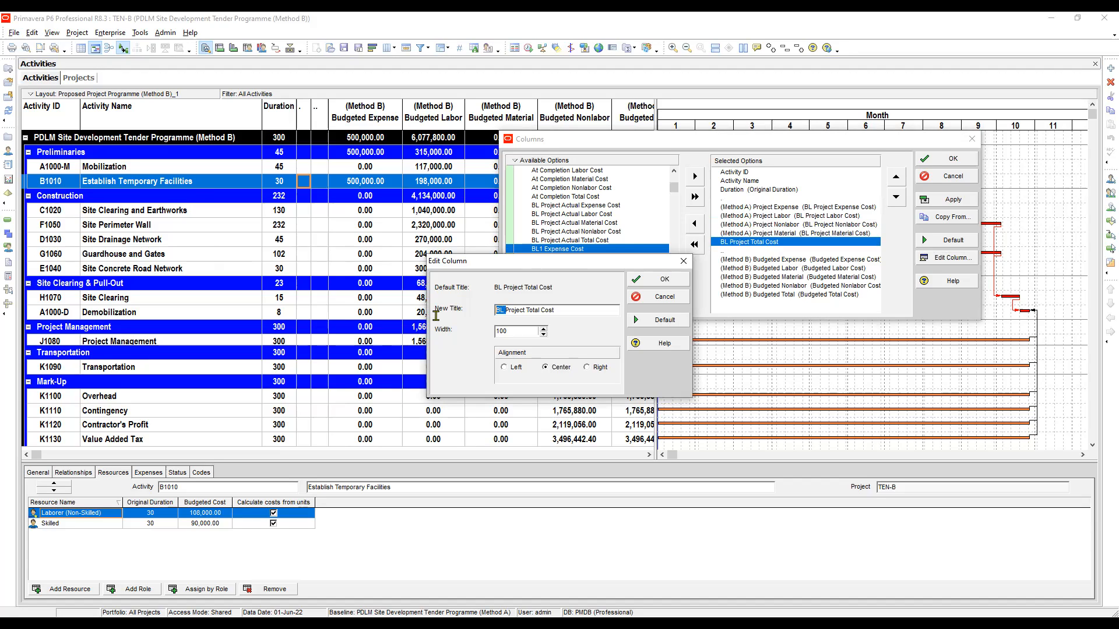
key(ctrl+v)
key(End)
key(ctrl+shift+Left)
key(BackSpace)
key(Return)
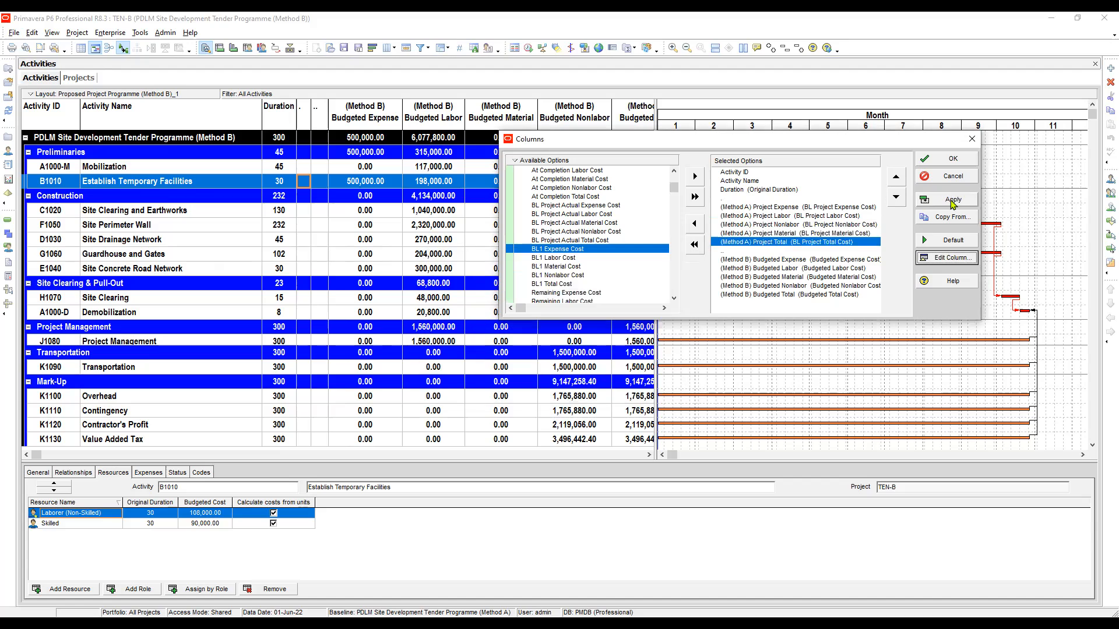
click(951, 204)
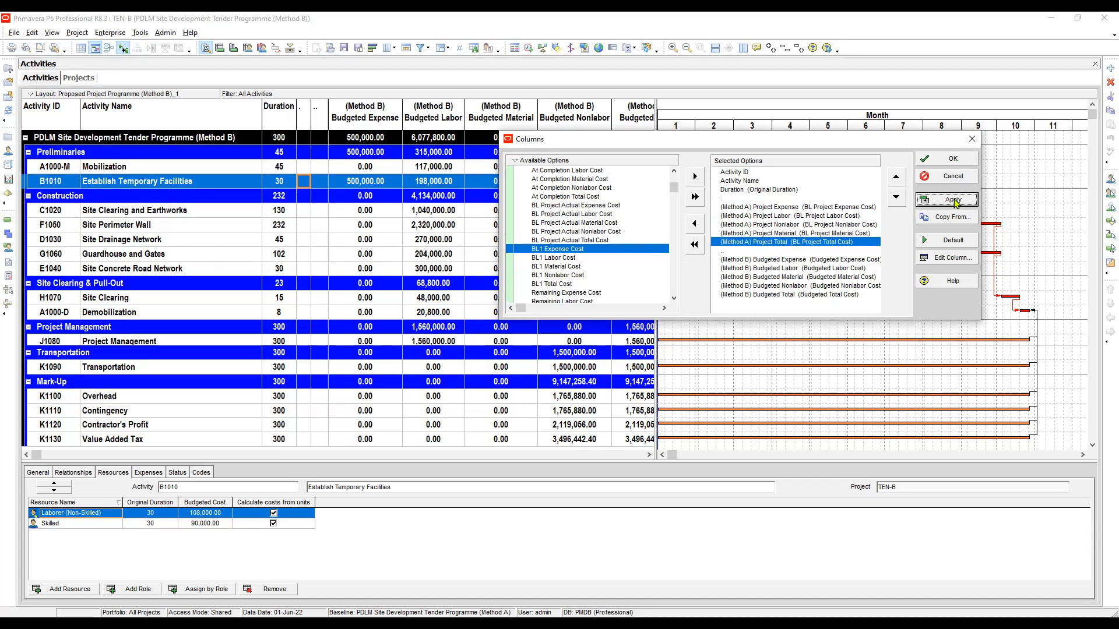
click(954, 159)
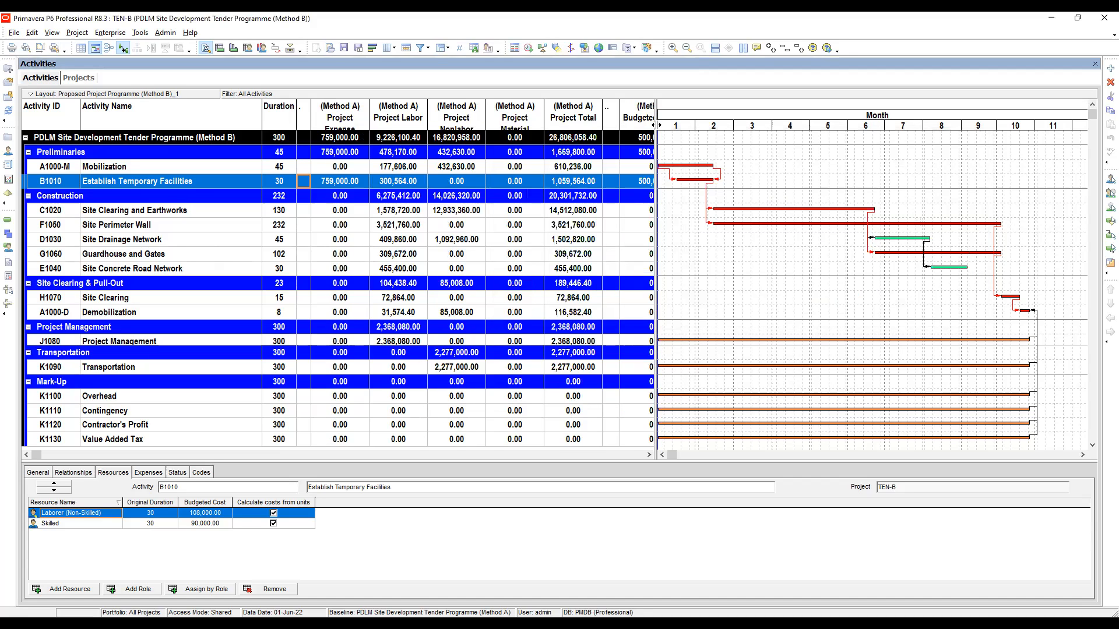
Step: Widen the activity table and narrow the Duration, separator and Method A columns so all cost columns fit through Method B Budgeted Total
drag(657, 125, 836, 129)
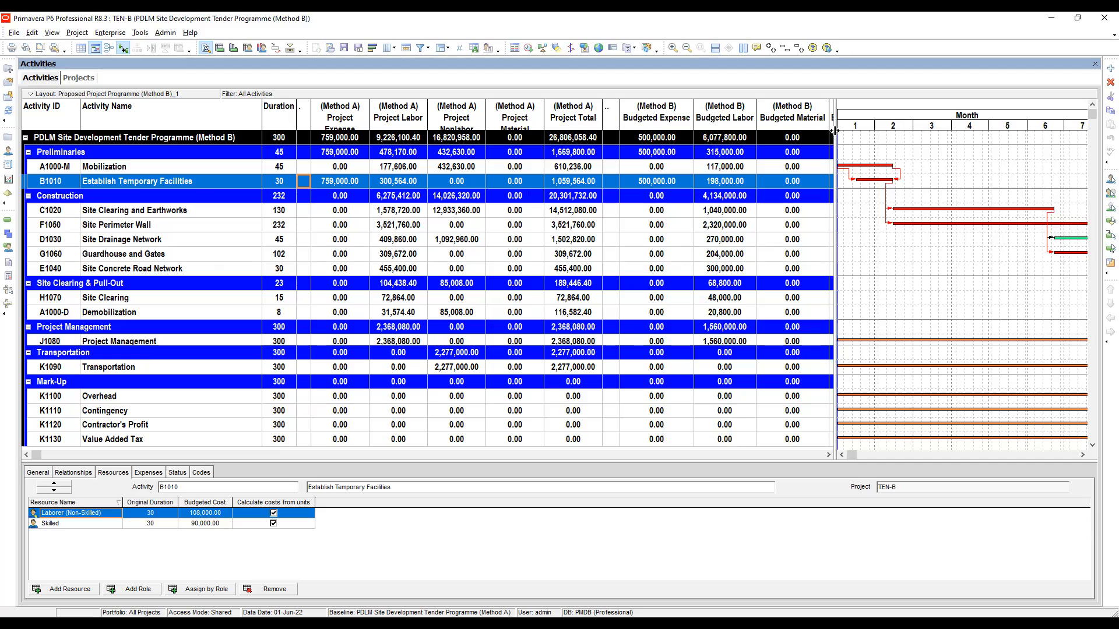
drag(261, 108, 240, 107)
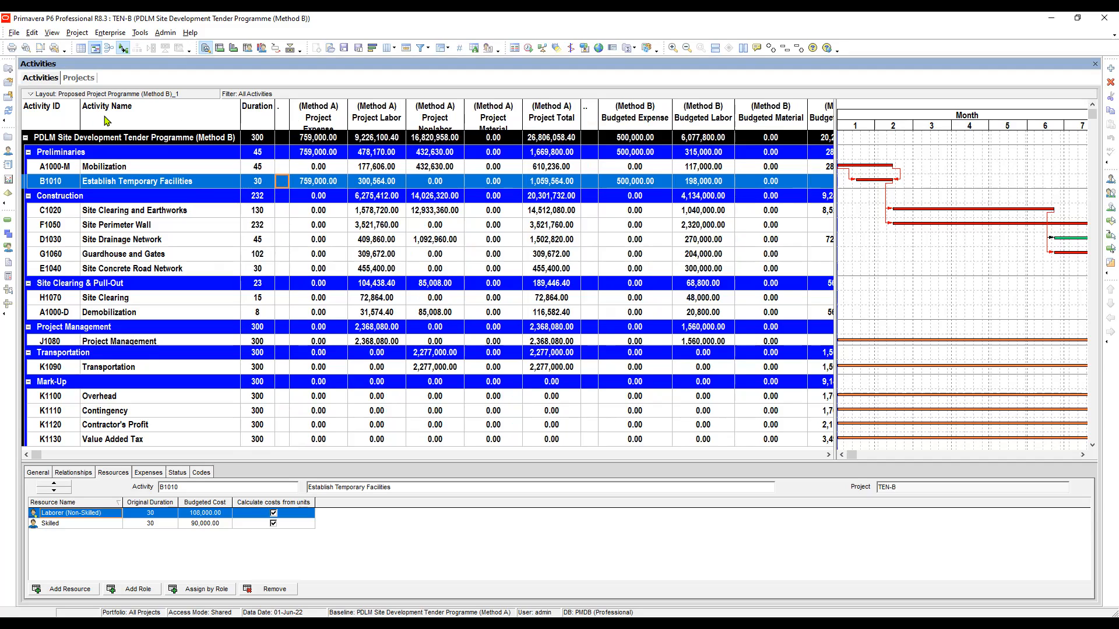
drag(288, 113, 334, 116)
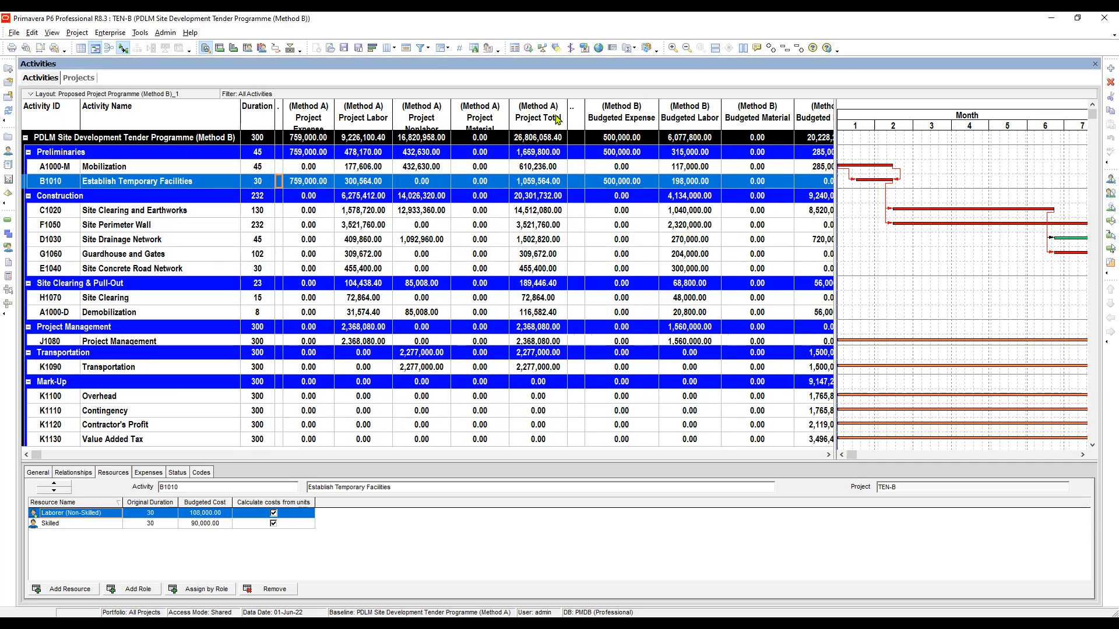
drag(392, 108, 552, 114)
drag(838, 126, 960, 141)
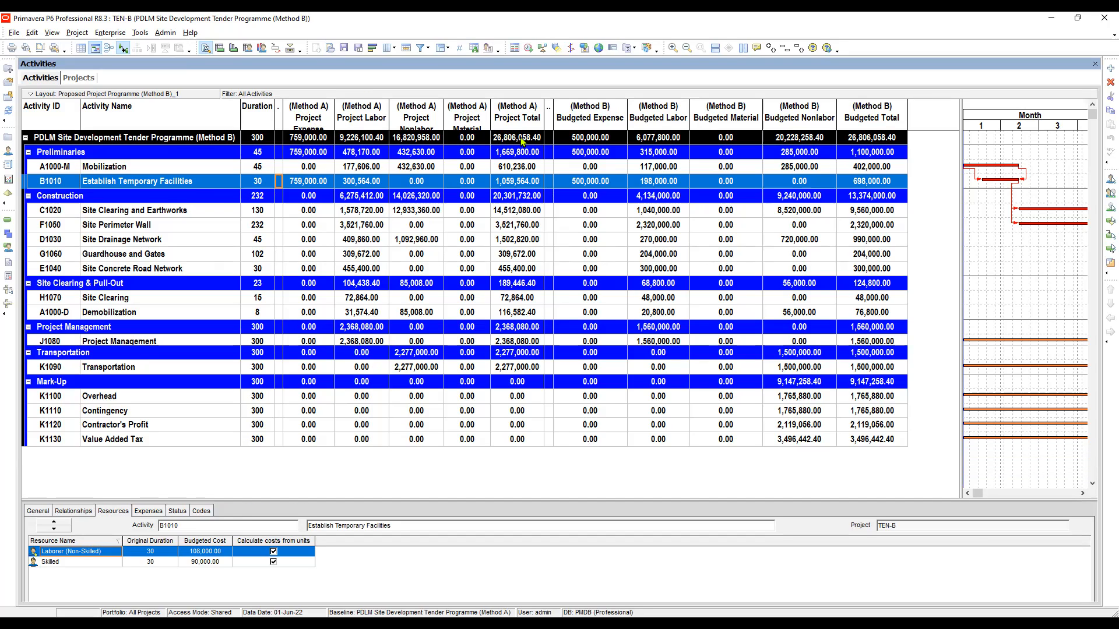
Step: Compare the Method A and Method B cost categories and totals in the project summary row
click(523, 140)
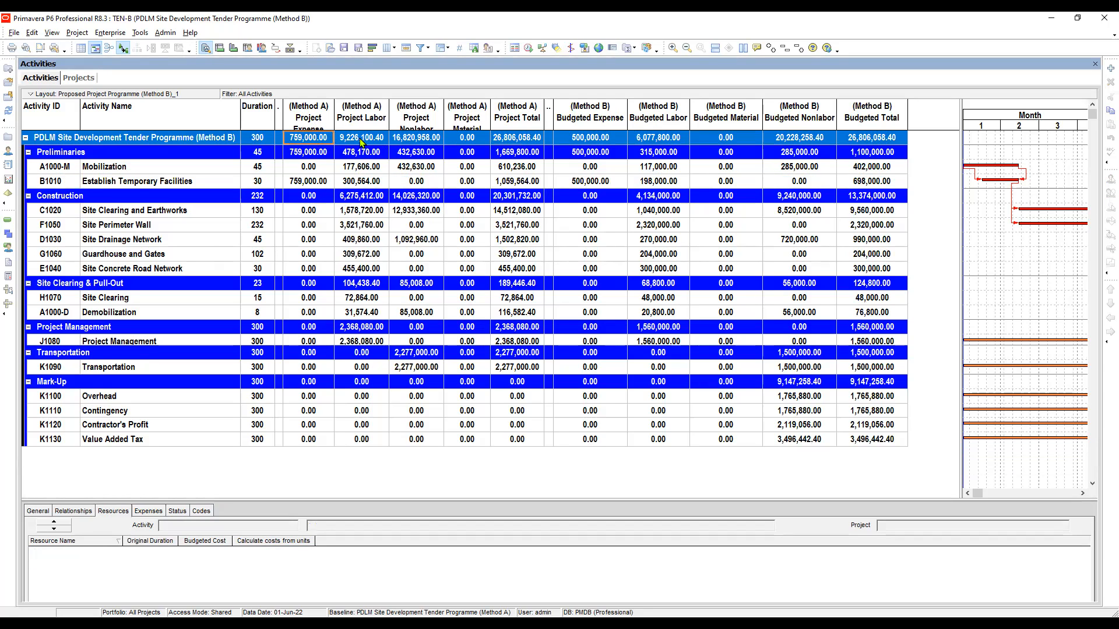
key(Right)
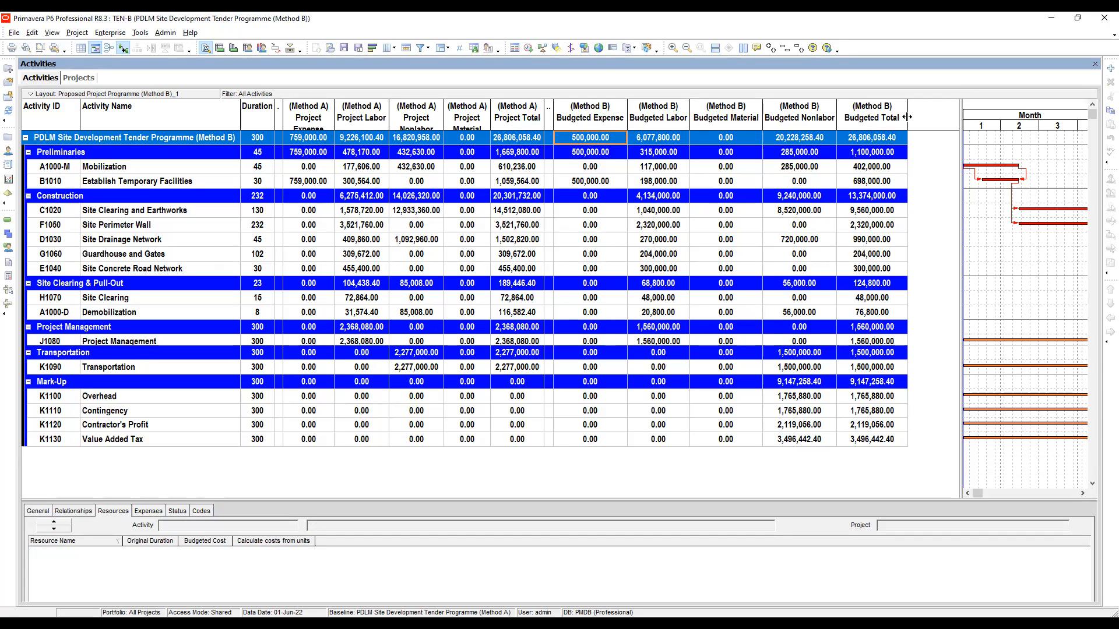
click(866, 138)
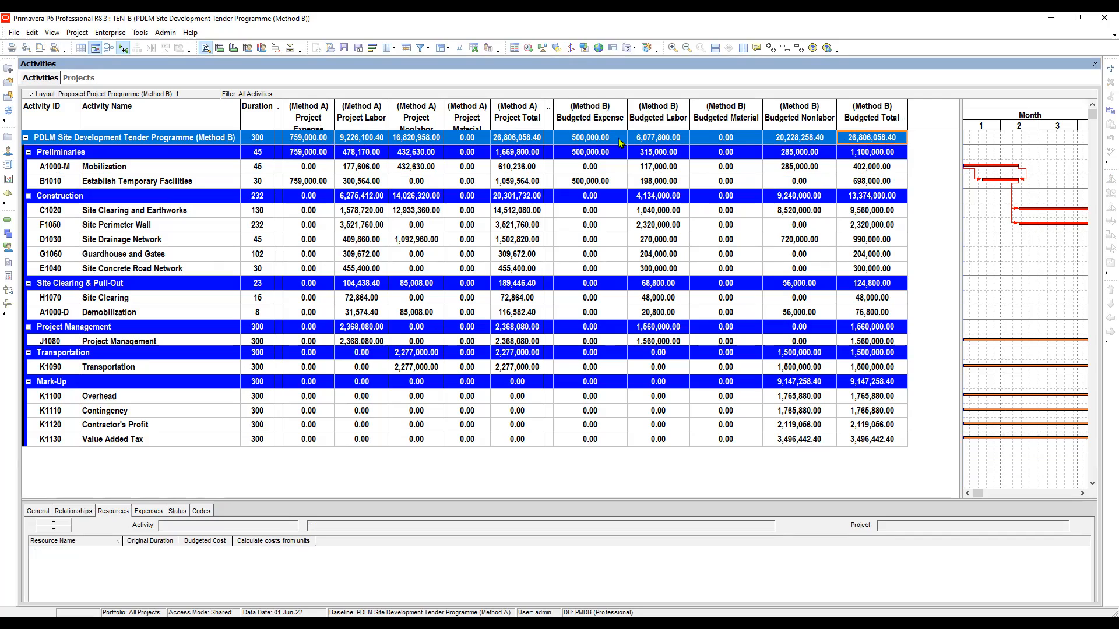
click(517, 139)
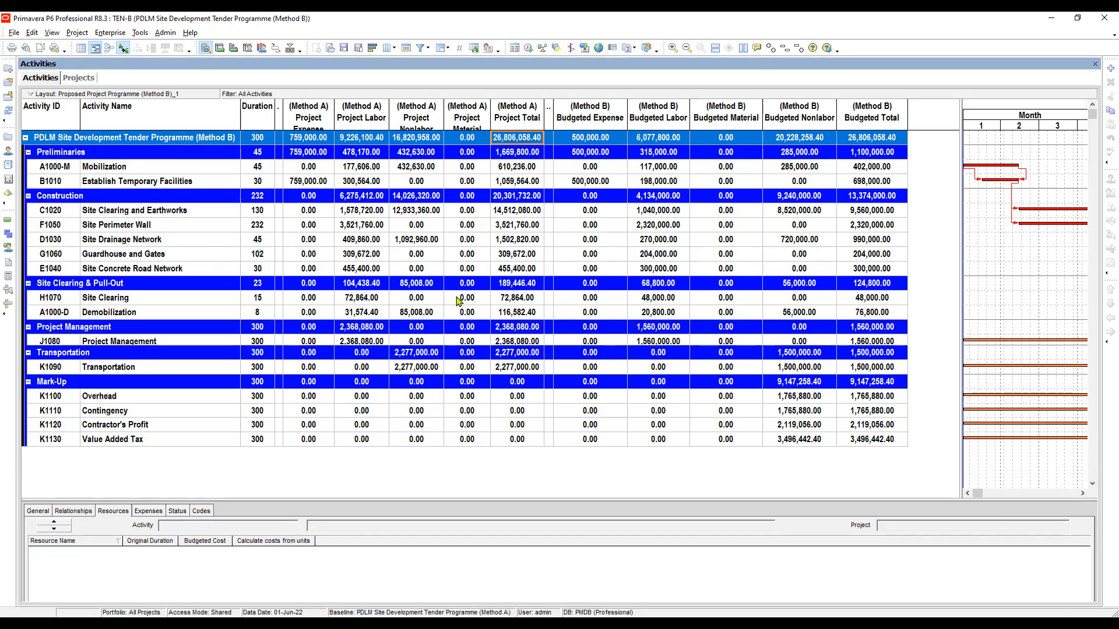
Step: Examine the Method A costs of the Mark-Up activities, checking Overhead across expense, labor, nonlabor, material and total
click(312, 401)
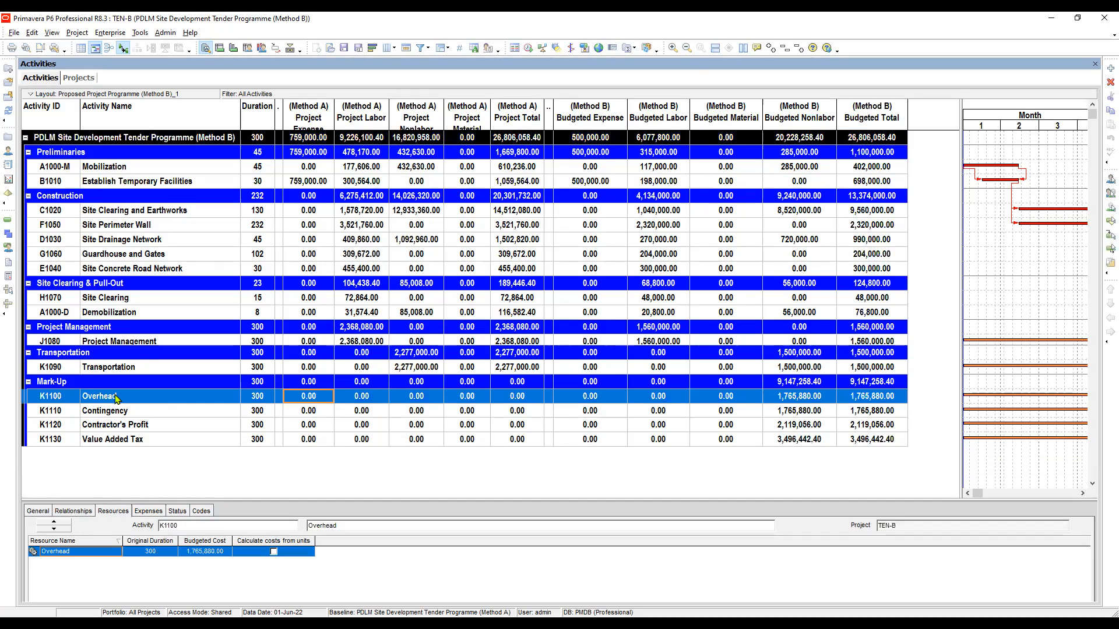
click(315, 412)
click(312, 398)
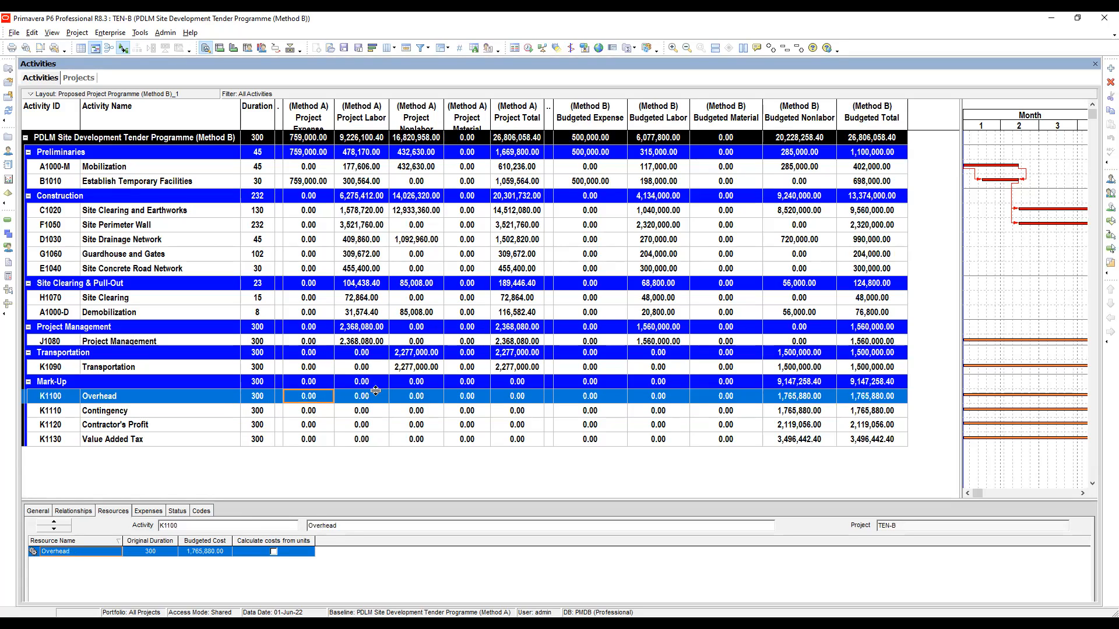
click(456, 388)
key(Right)
key(Left)
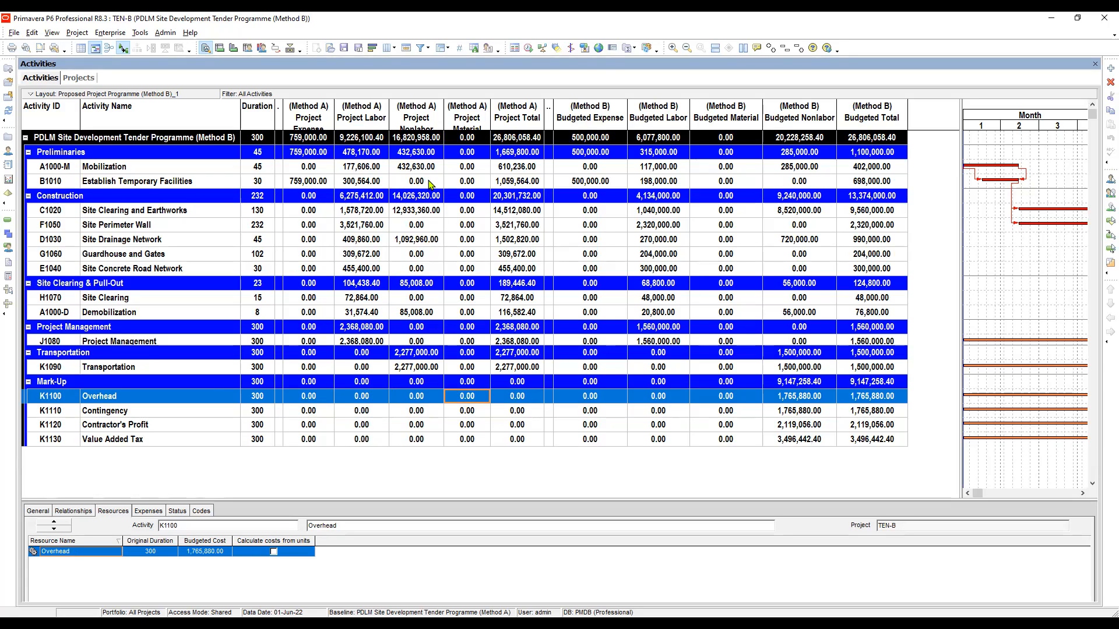
click(366, 184)
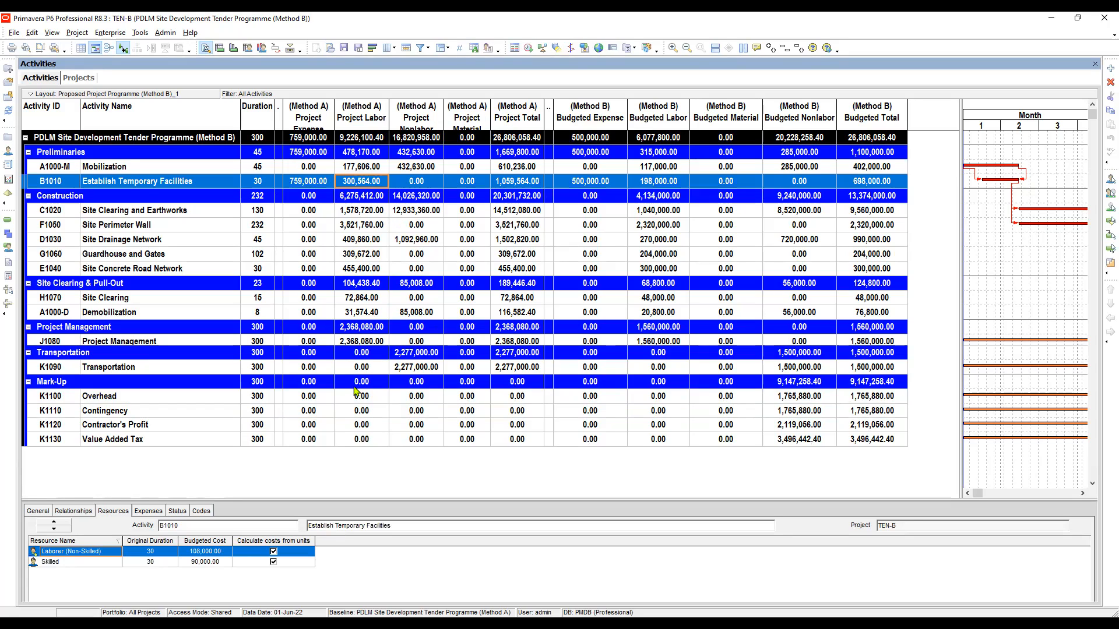
click(314, 398)
click(368, 396)
click(417, 399)
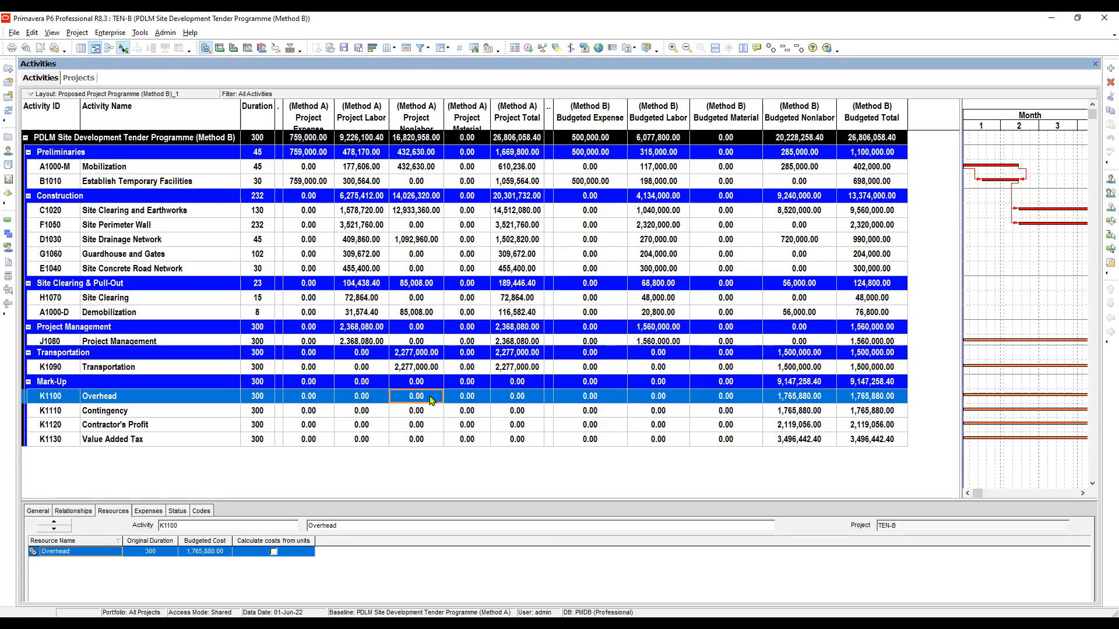
key(Right)
key(Right)
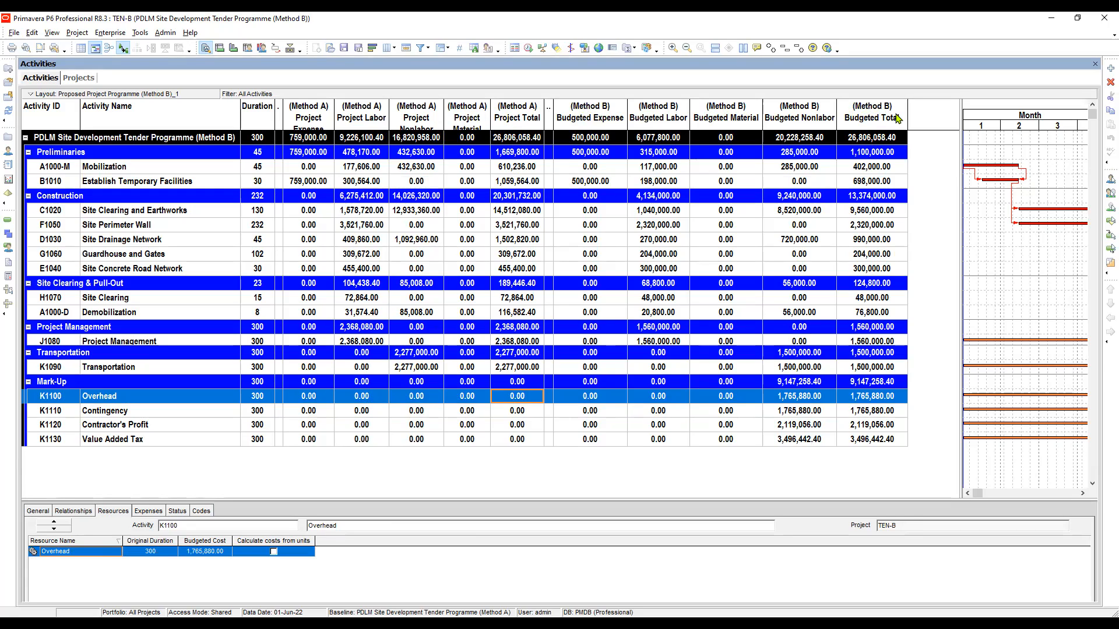
Step: Examine Method B costs for Establish Temporary Facilities and the Mark-Up activities, then check the facilities' Method A expense
click(596, 182)
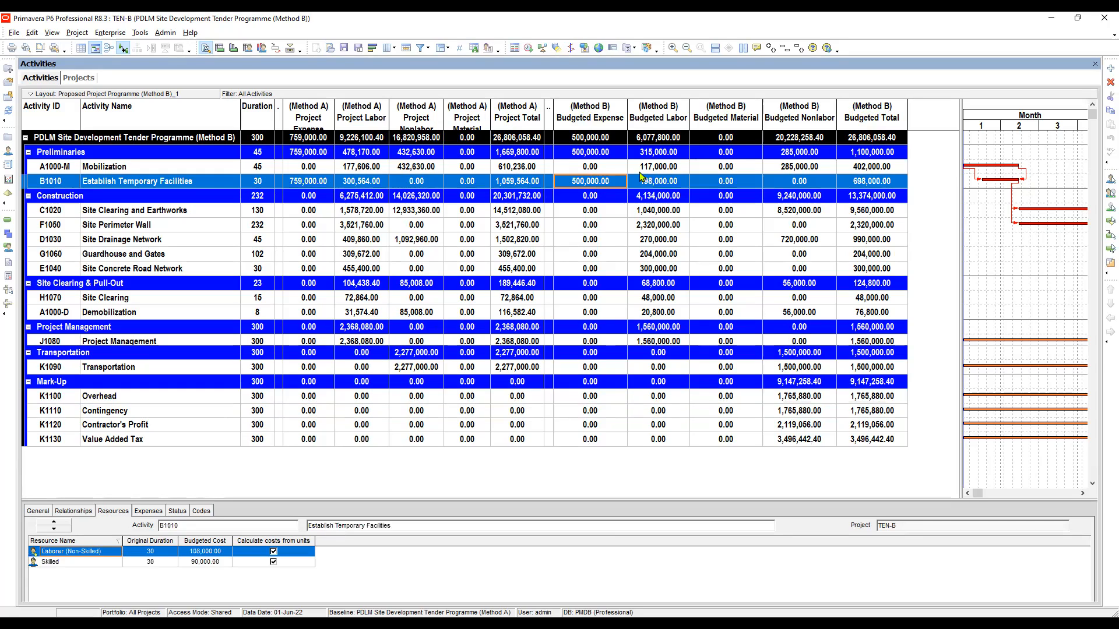
click(680, 182)
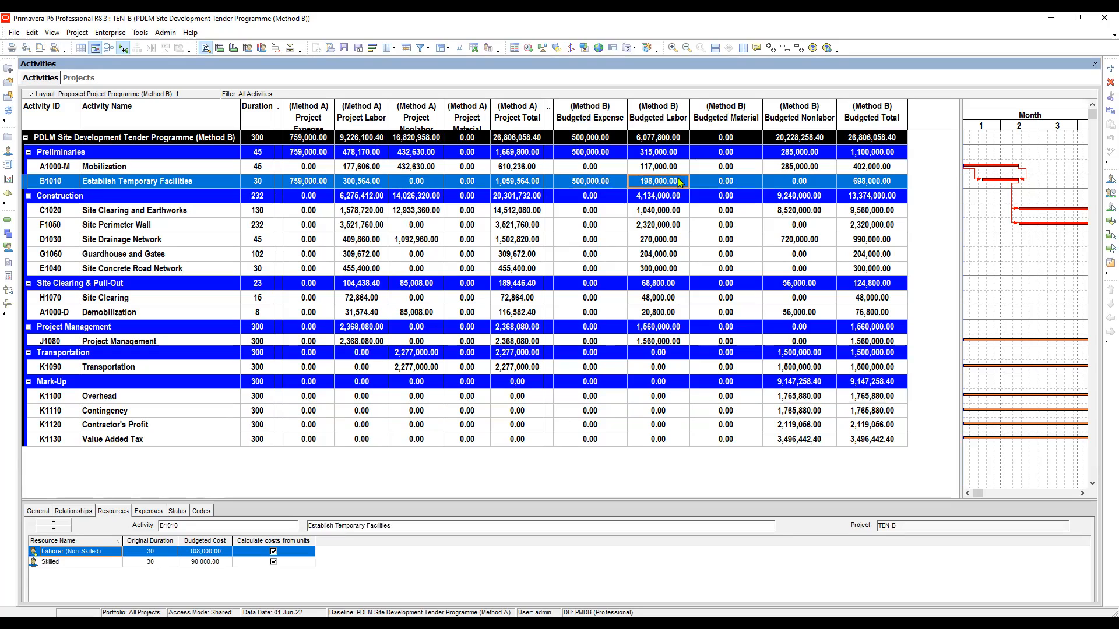
click(731, 183)
click(801, 185)
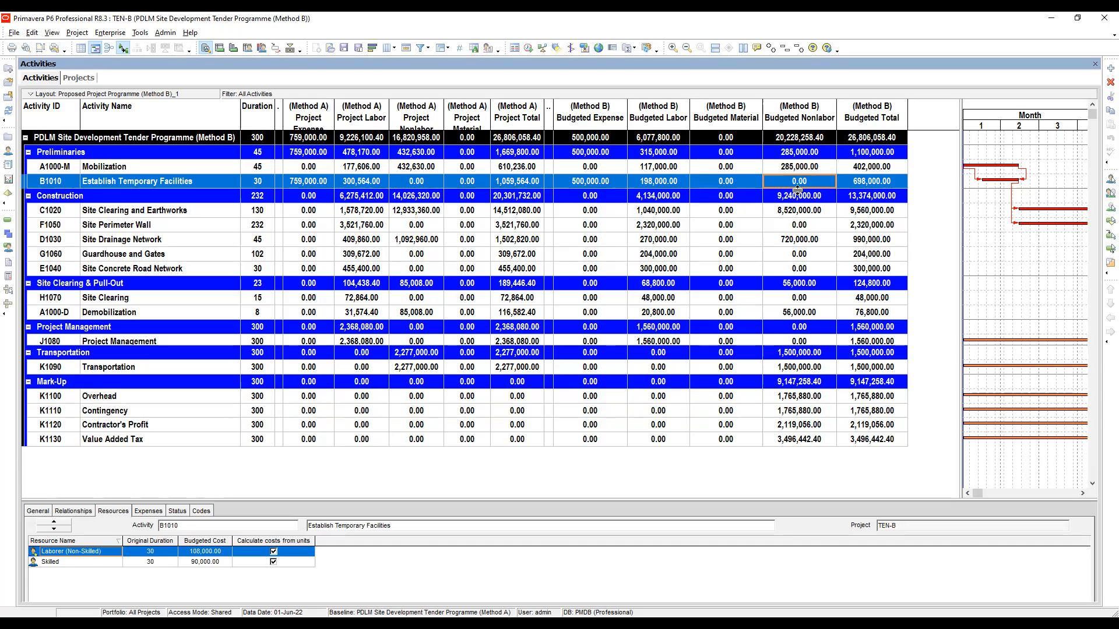
scroll(797, 190, down, 5)
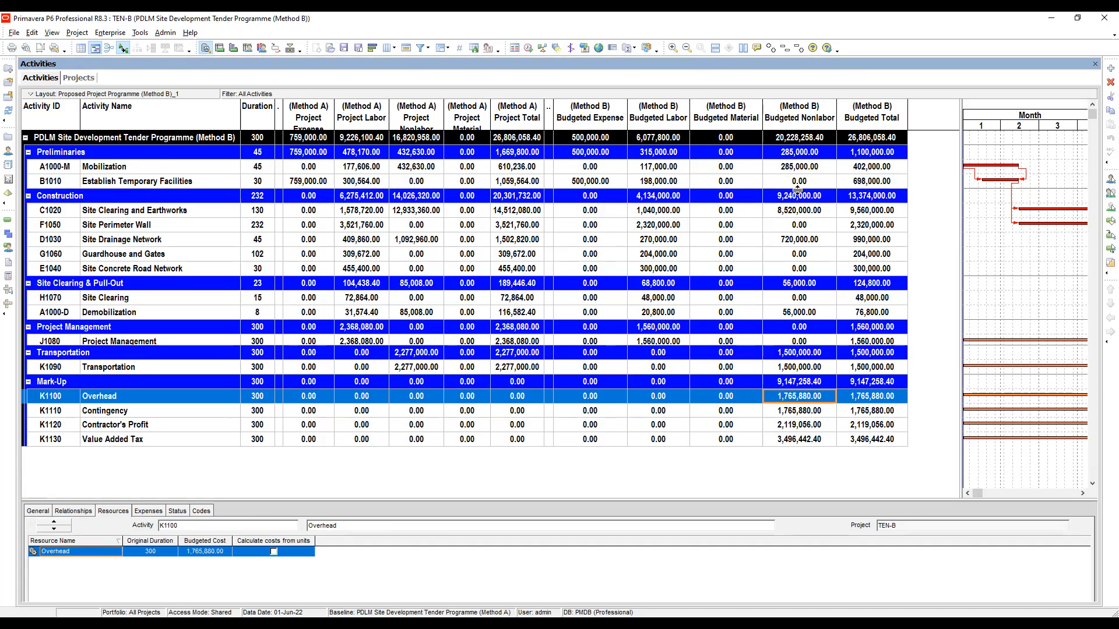
key(Down)
key(Up)
key(Down)
key(Right)
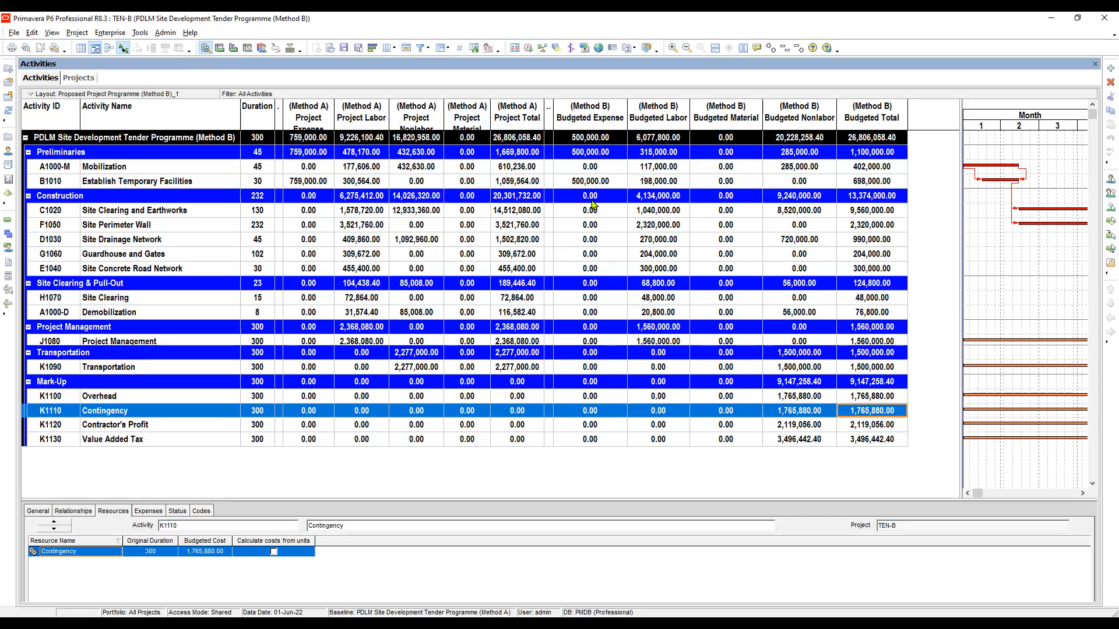
key(Up)
key(Left)
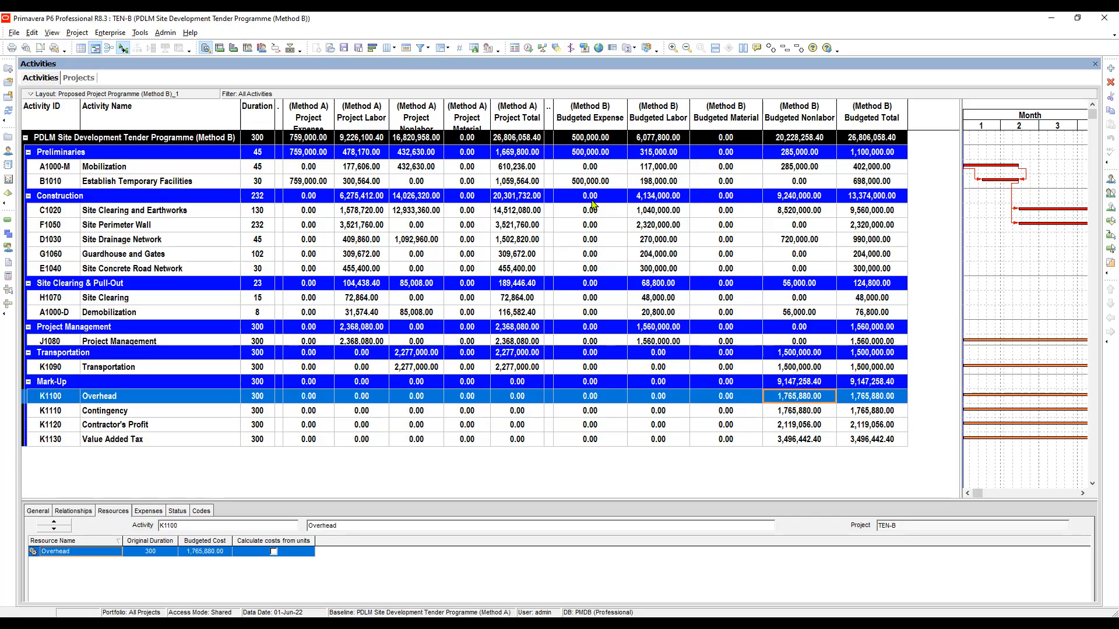
key(Up)
key(Right)
key(Down)
key(Left)
key(Right)
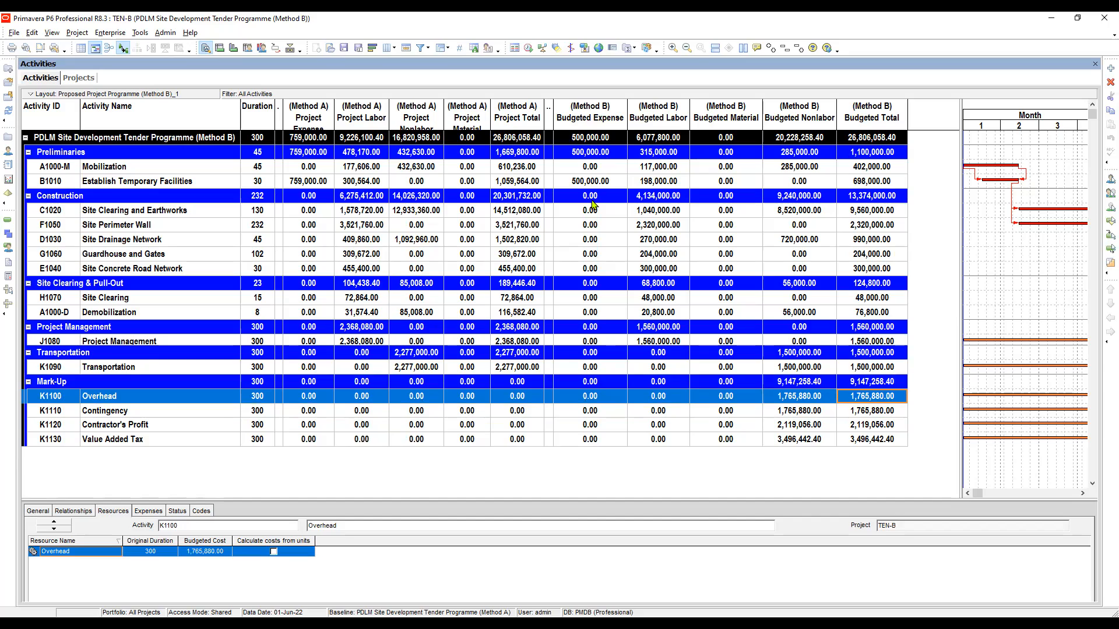
key(Up)
key(Left)
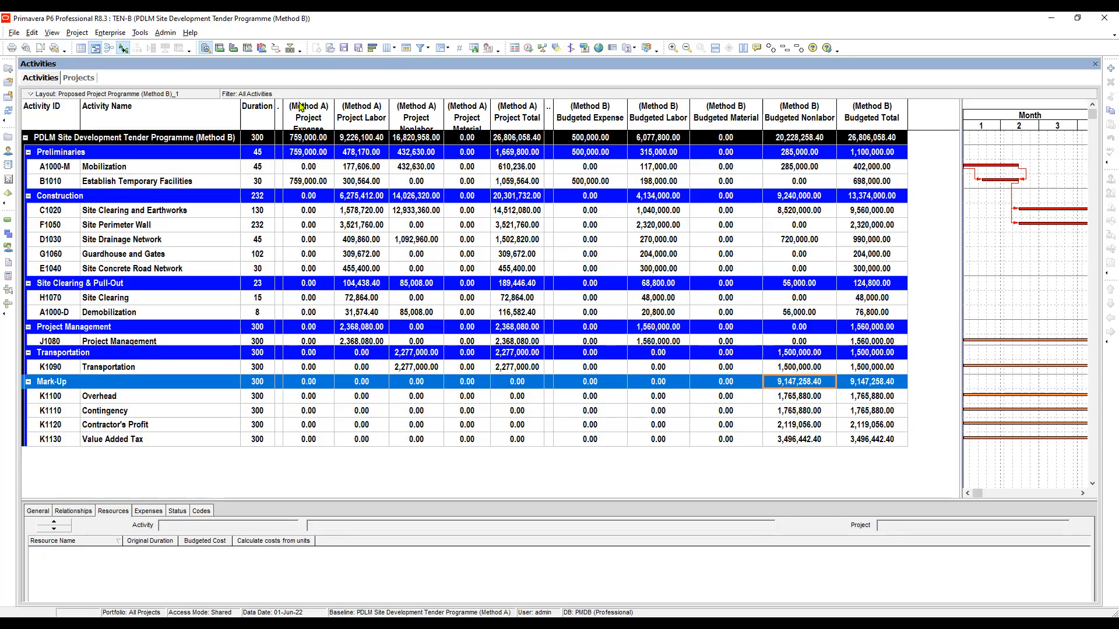
click(304, 186)
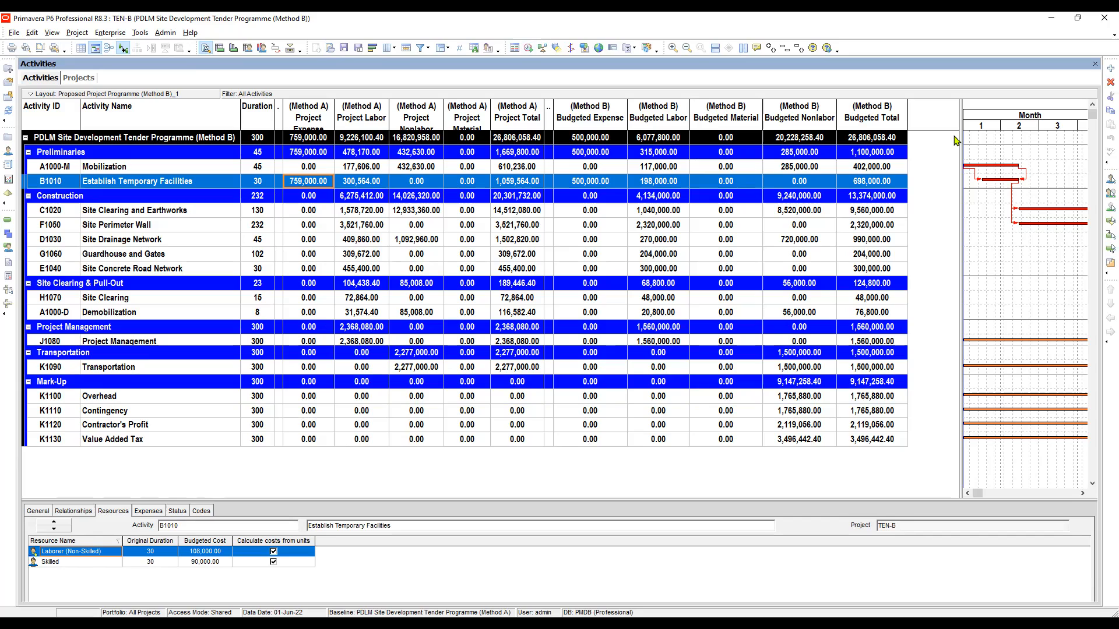
Step: Fit the activity table's width to the Method B Budgeted Total column and compare the costs of the Preliminaries activities
drag(911, 130, 918, 131)
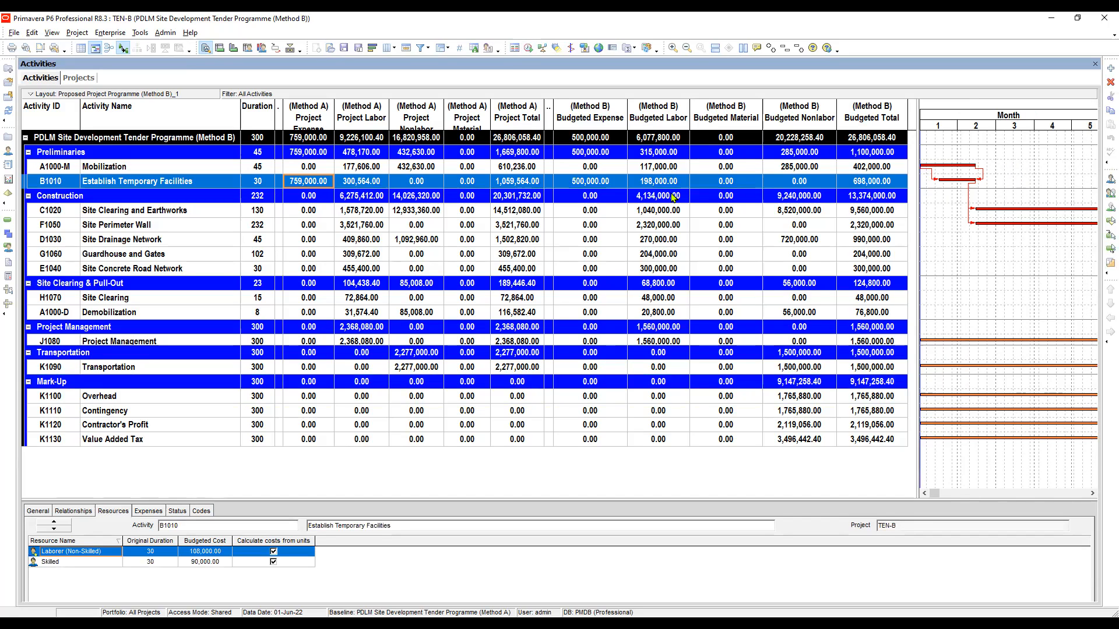
click(582, 155)
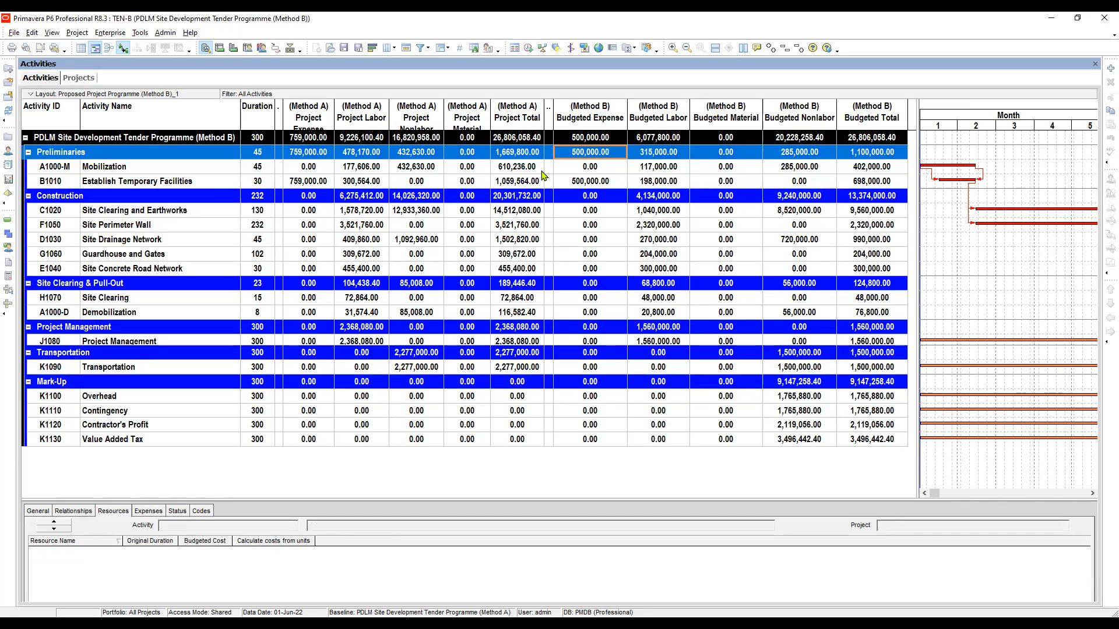
click(518, 169)
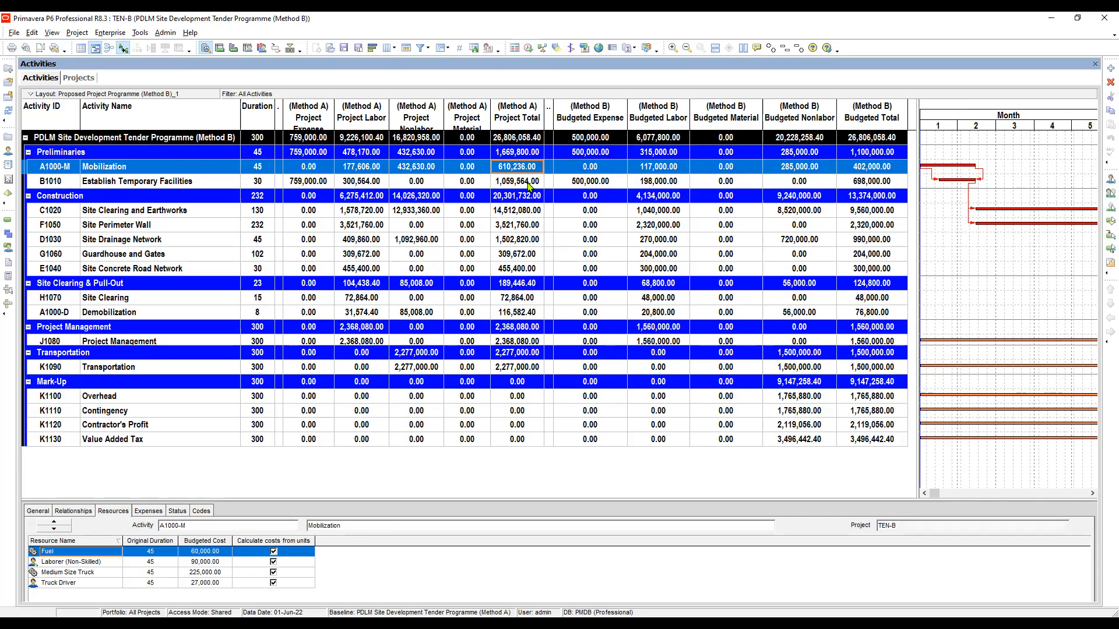
click(530, 184)
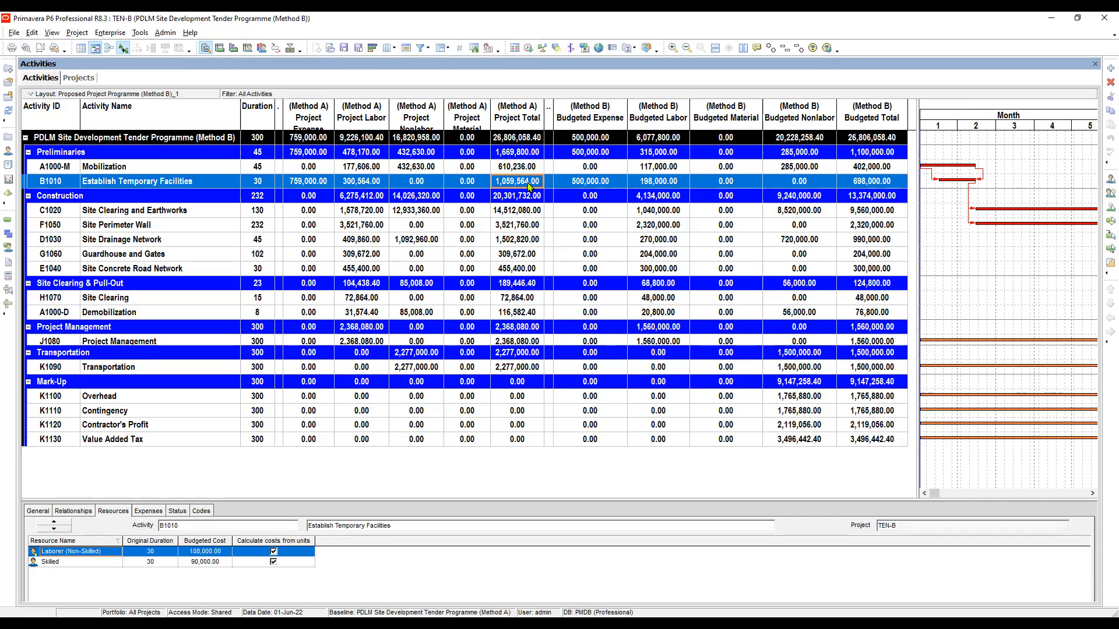
Step: Preview the layout for printing and replace DIRECT with METHOD "A" in the page header's middle section
click(27, 51)
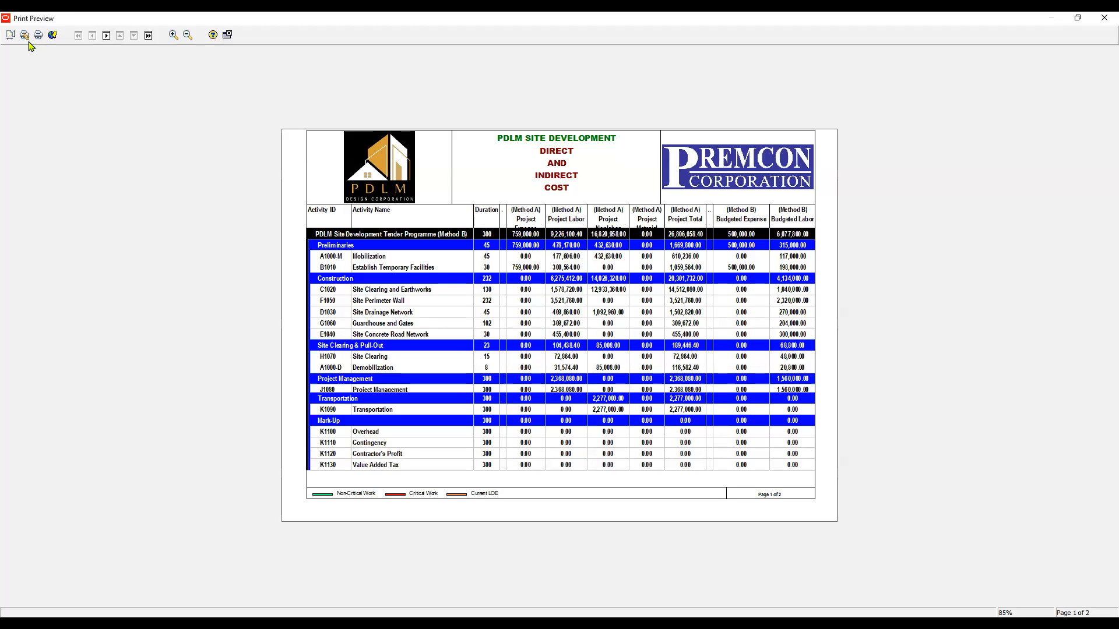
click(611, 199)
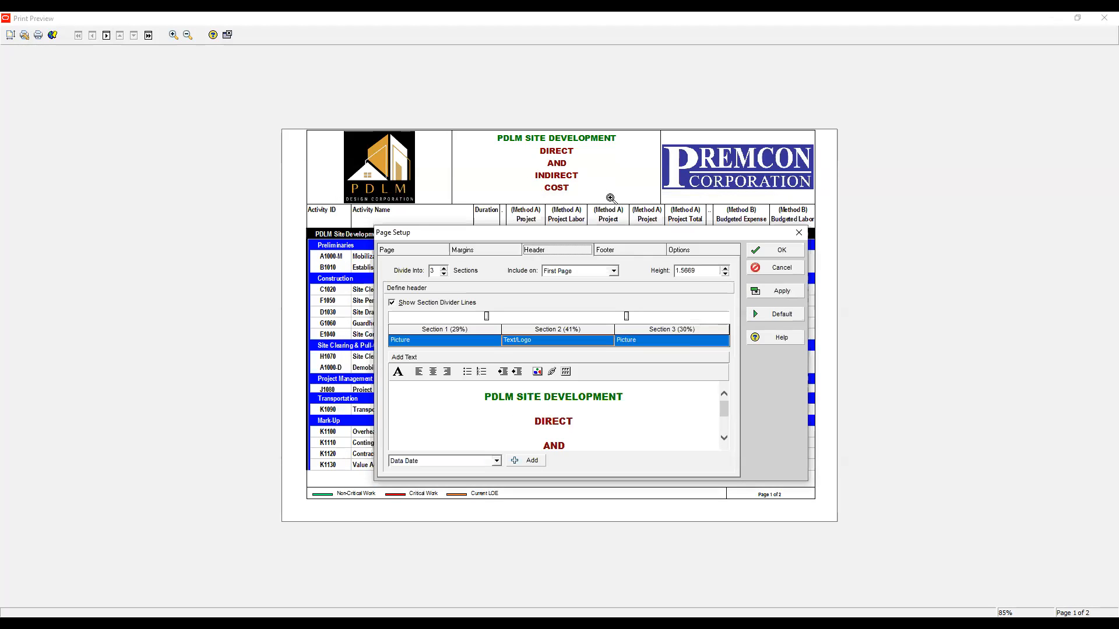
drag(534, 421, 573, 421)
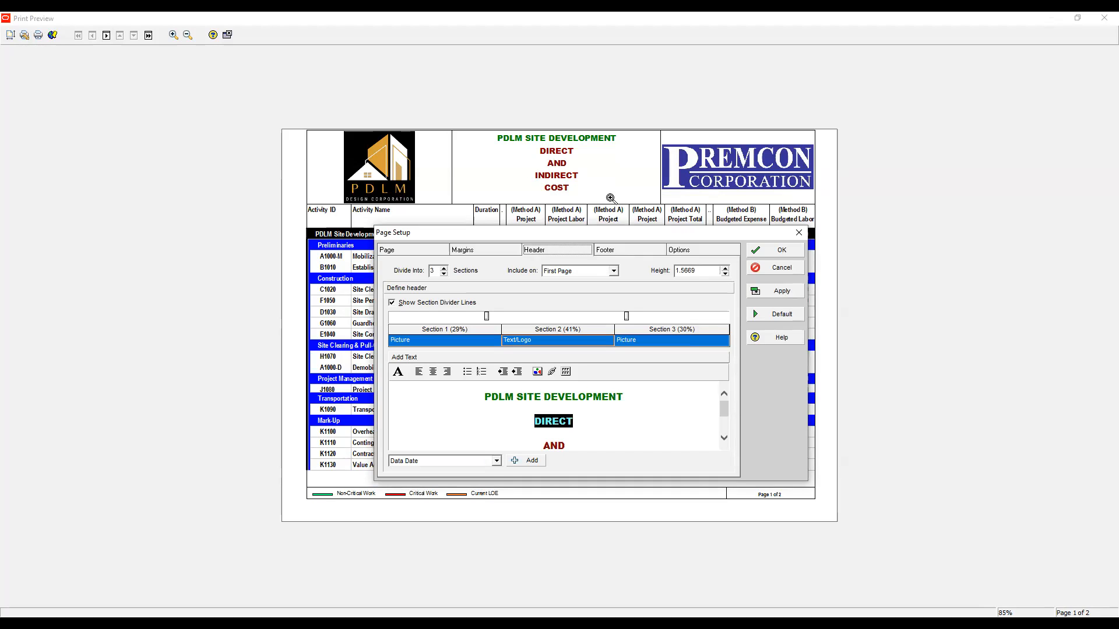
text(METHOD A)
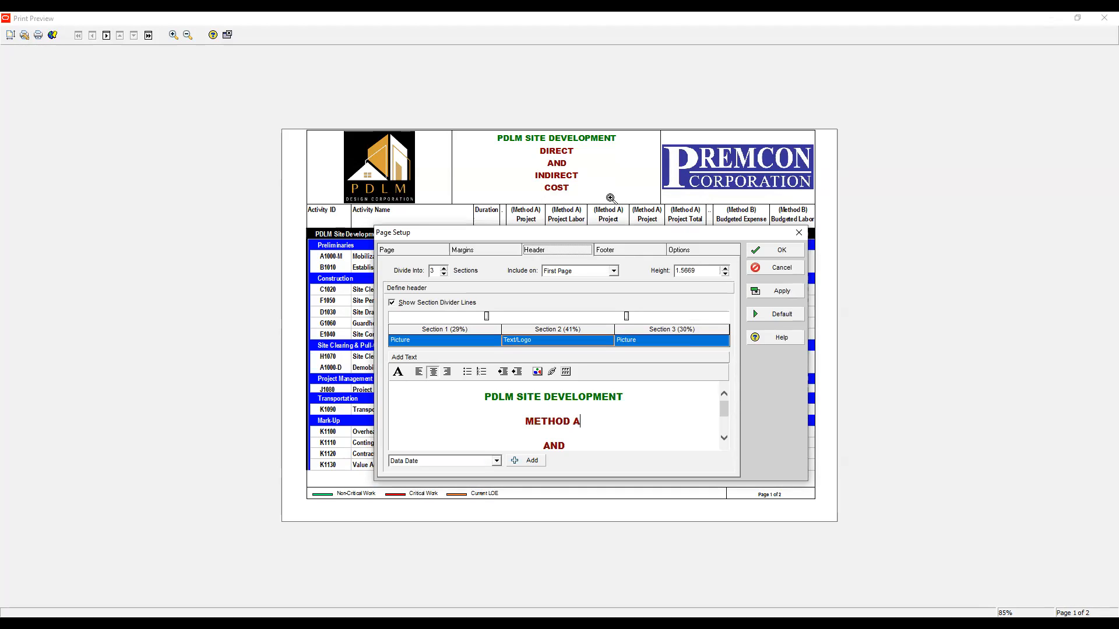
key(Left)
text(")
key(Right)
text(")
key(Right)
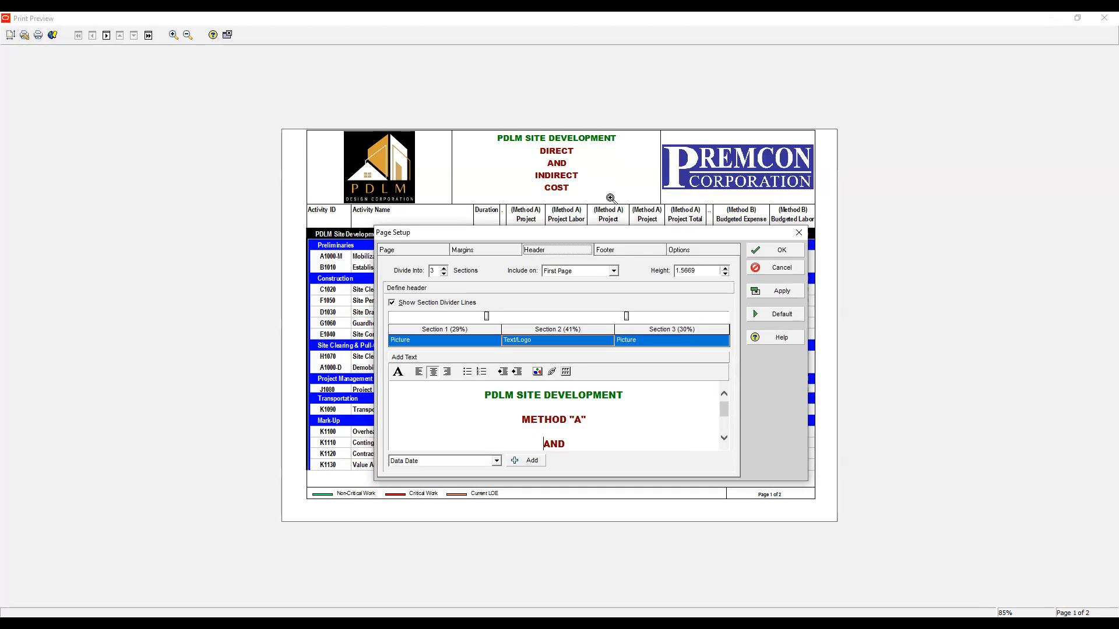
Step: Replace INDIRECT with METHOD "B" in the header's middle section
key(Down)
key(shift+End)
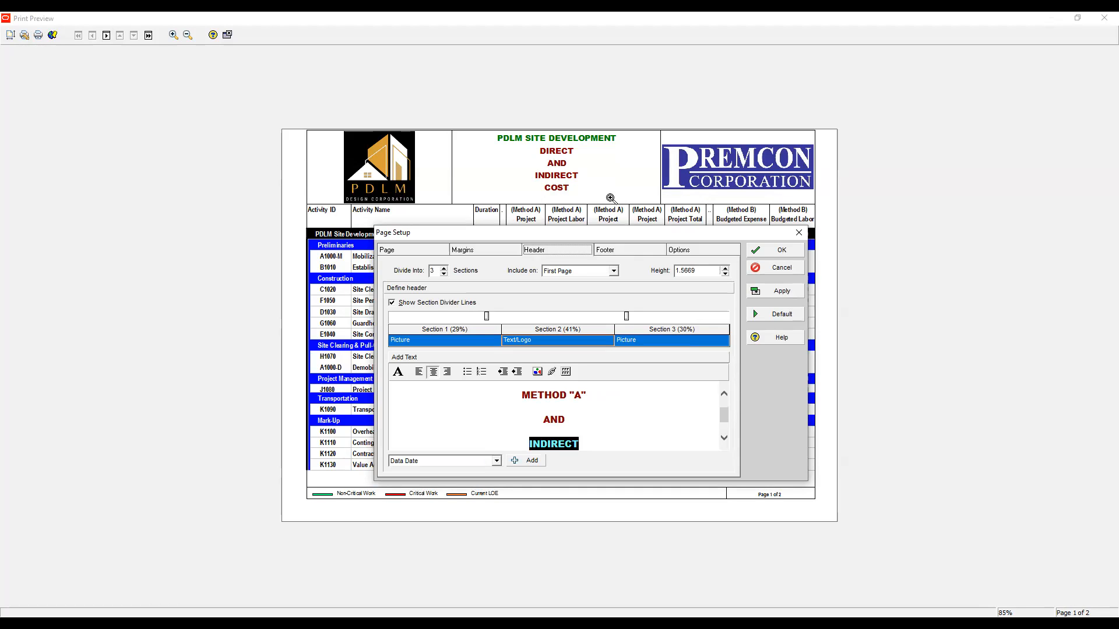
text(METHOD "B")
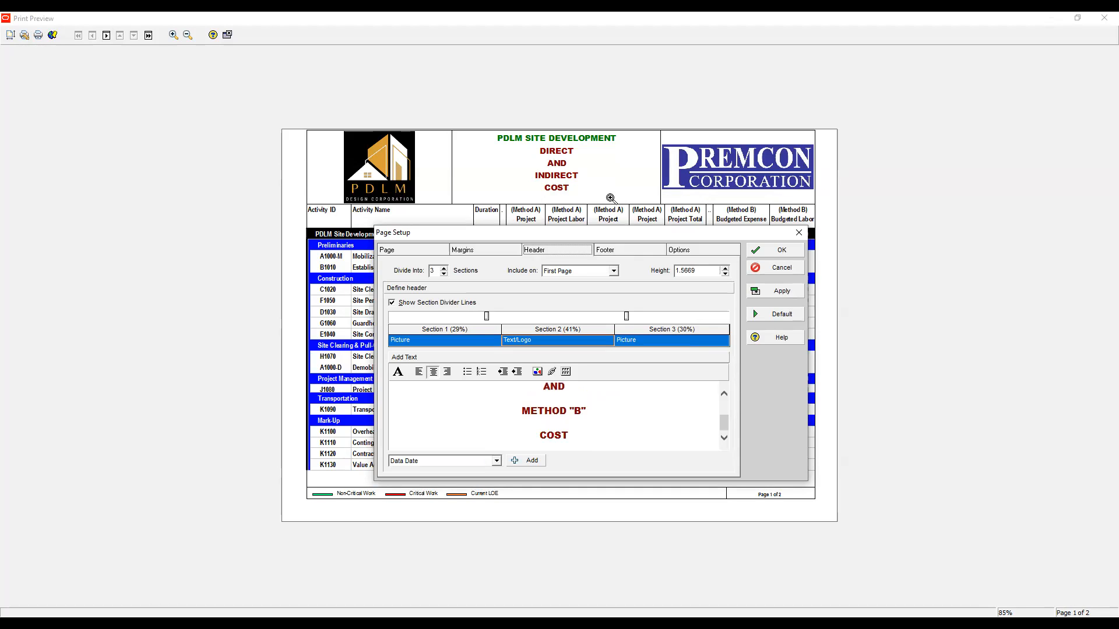
Step: Replace COST with COMPARISON in the header's middle section and hide the section divider lines
key(shift+Home)
text(COMPARI)
click(398, 372)
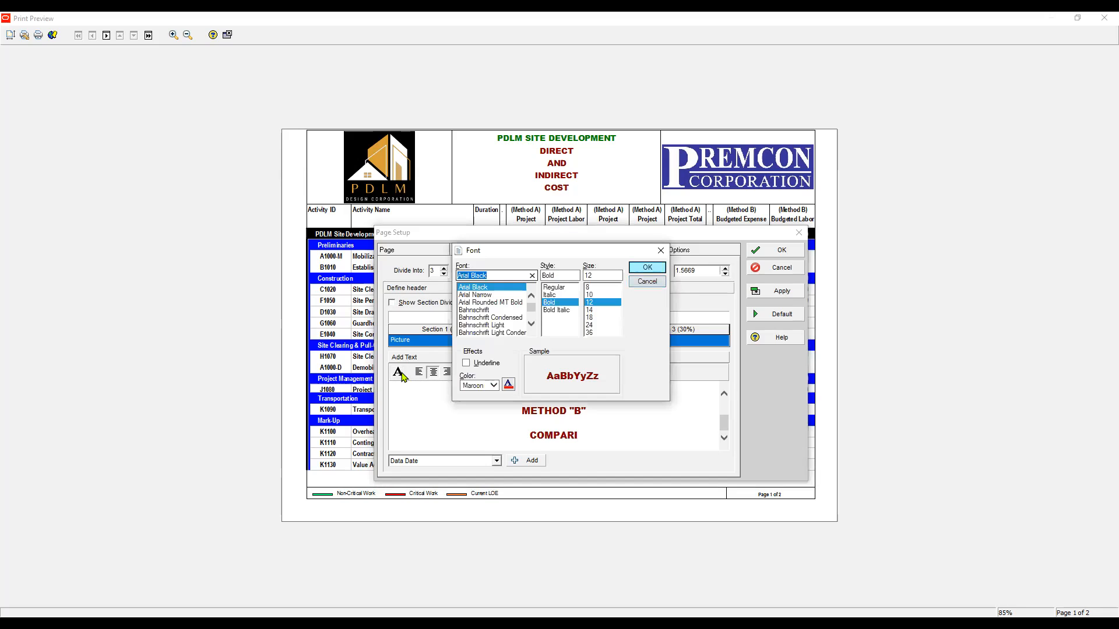
key(Return)
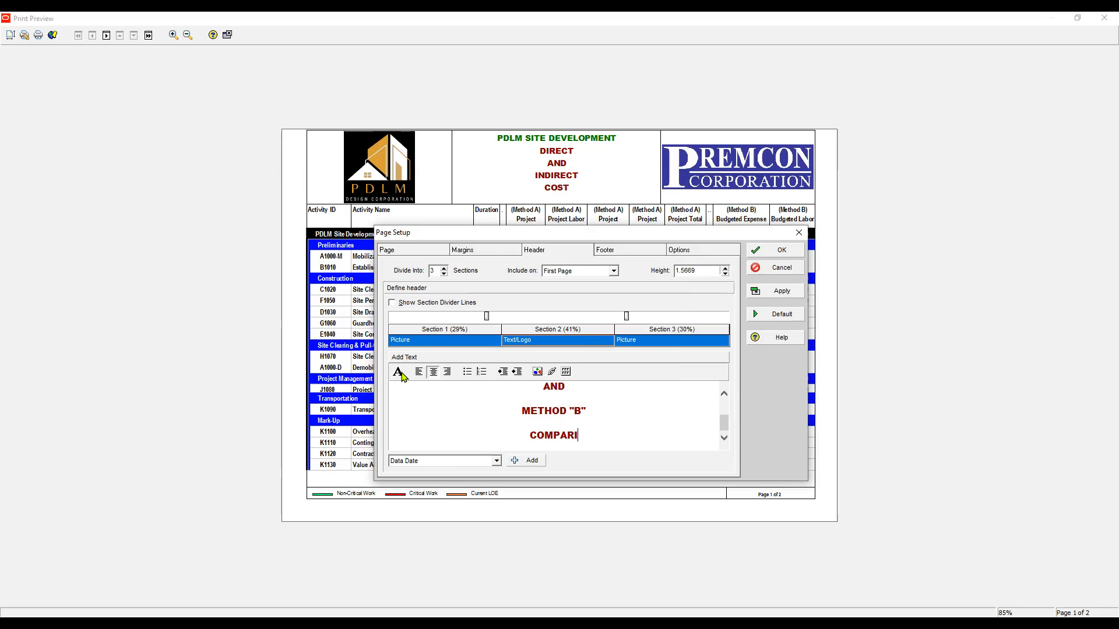
text(SON)
Step: Set the font color of the header's COMPARISON line to Blue
key(shift+Home)
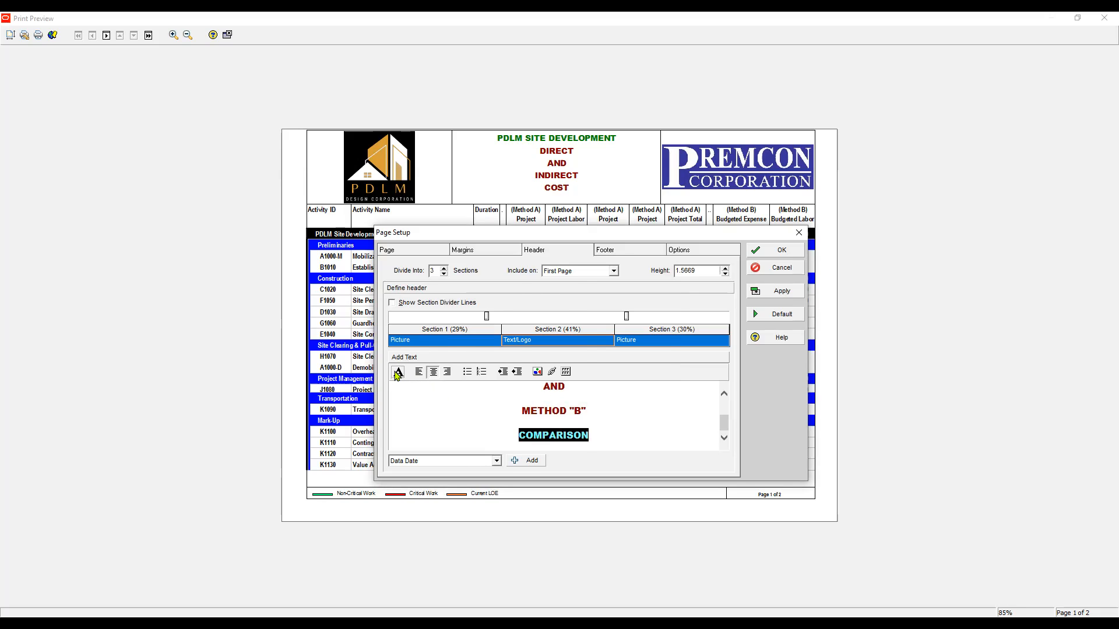
click(398, 372)
key(Down)
key(Down)
key(Down)
key(Down)
key(Return)
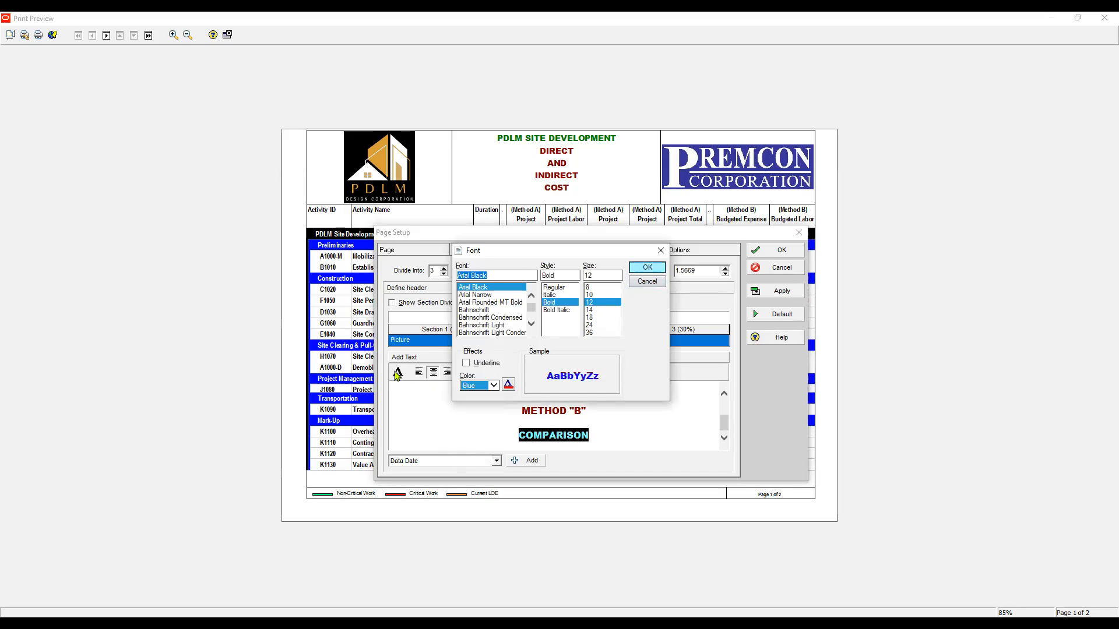
key(Return)
Step: Apply the page setup changes and close the print preview to return to the activity table
key(alt+a)
key(Return)
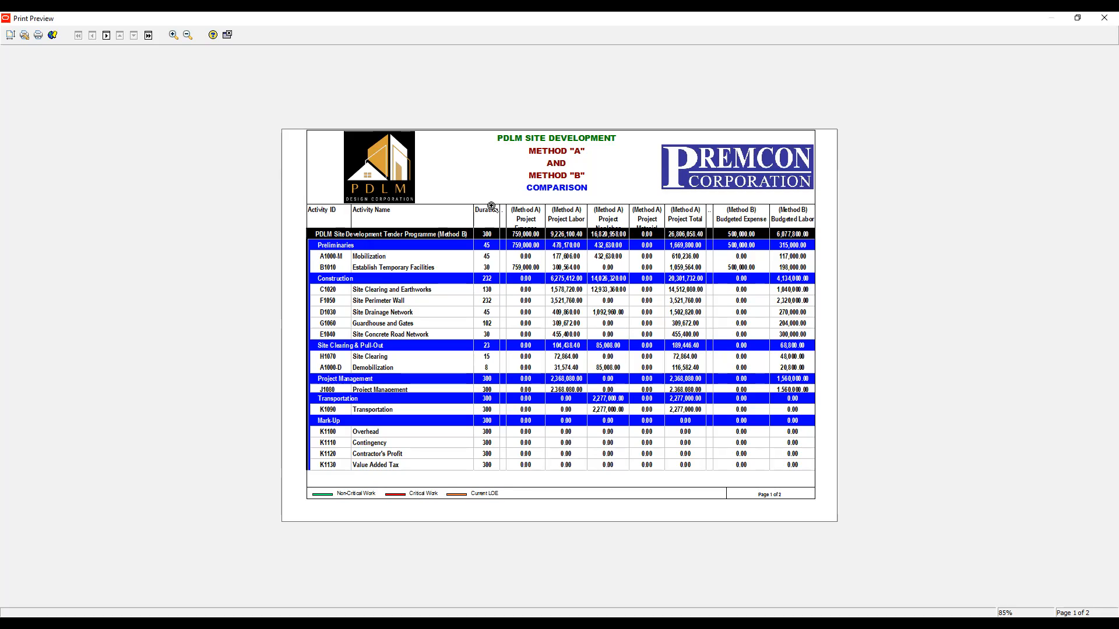
click(228, 36)
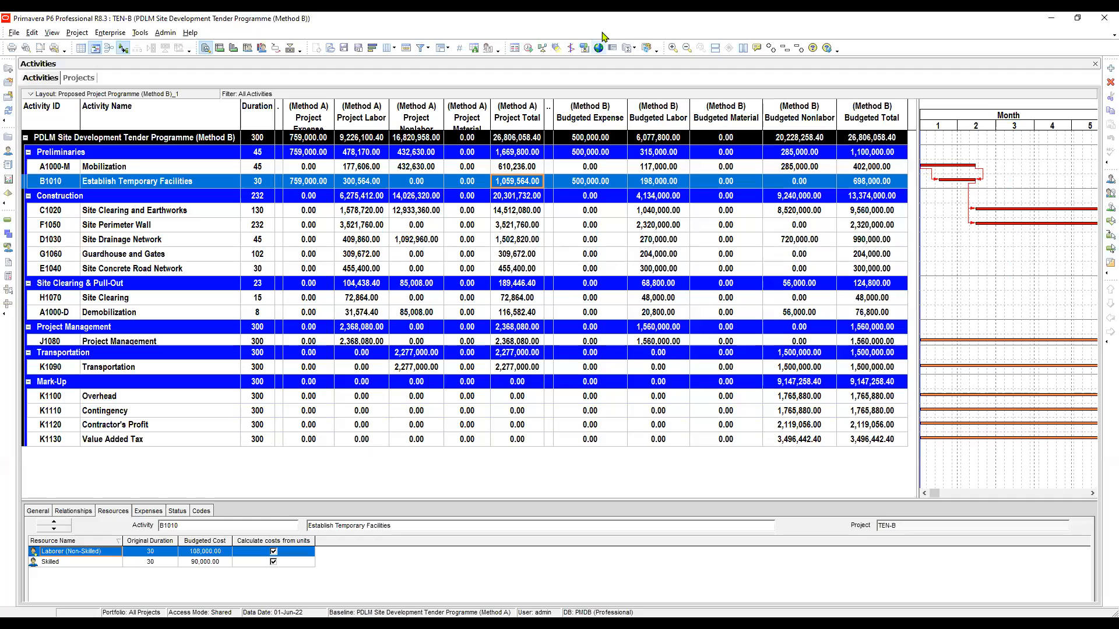